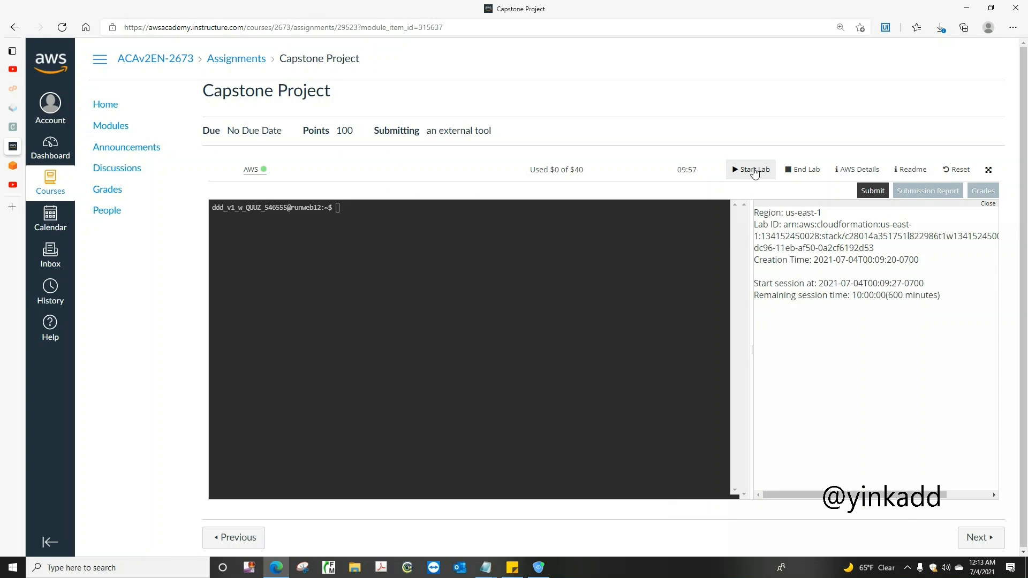
Switch from the Capstone Project lab page to the AWS Management Console and open the EC2 service
left_click(746, 177)
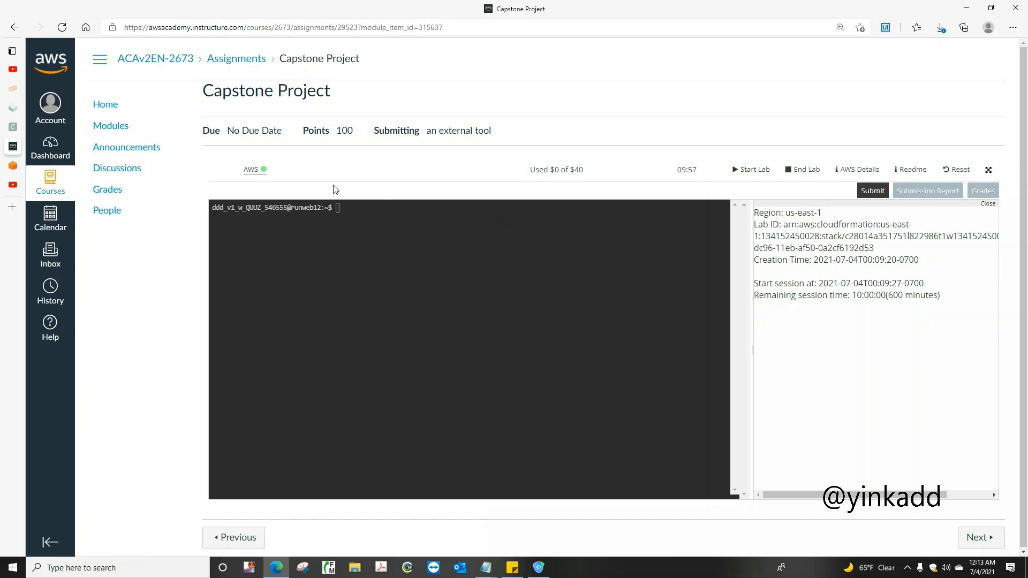
left_click(255, 172)
left_click(15, 166)
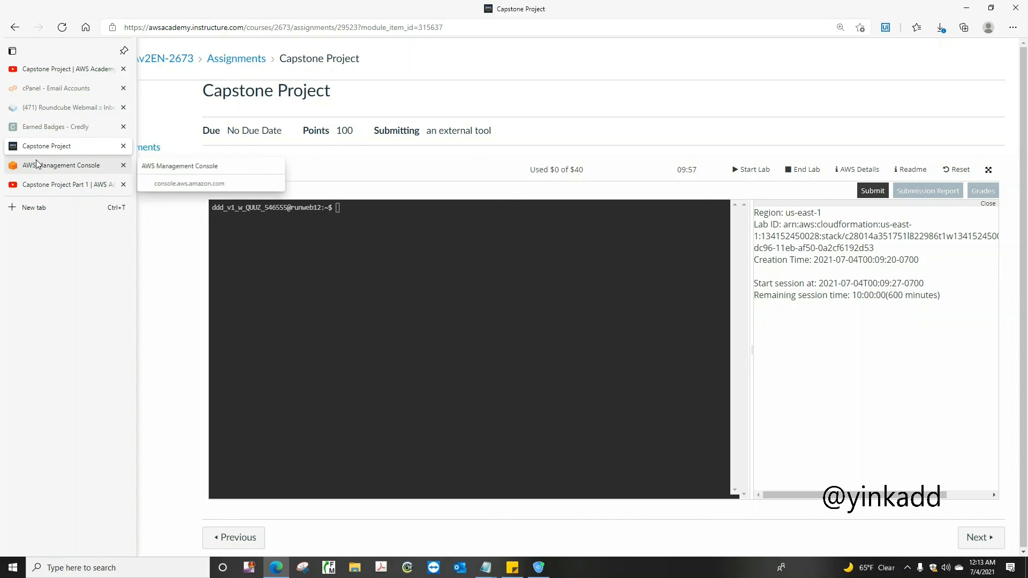
left_click(42, 168)
left_click(42, 170)
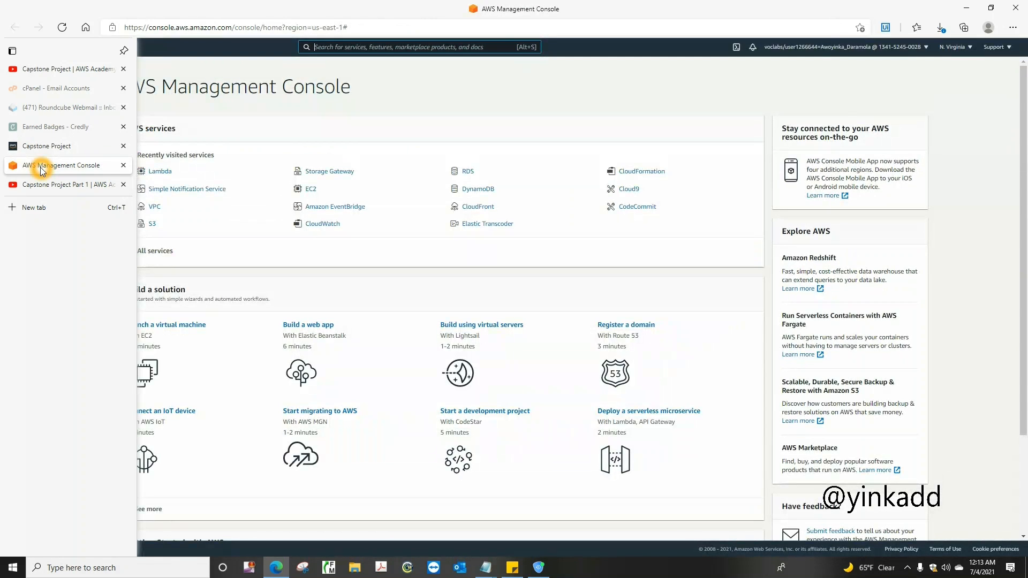
left_click(310, 190)
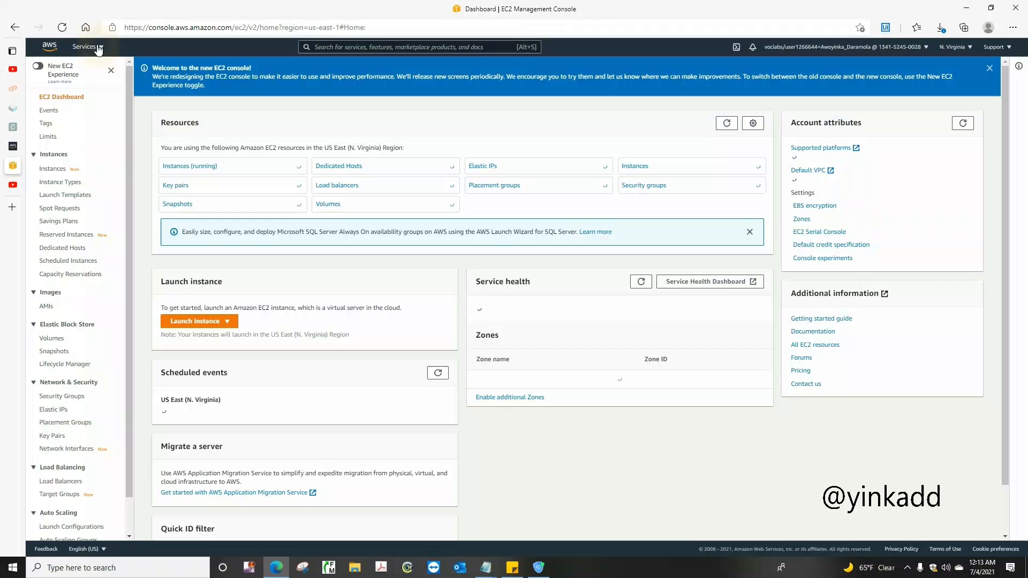
left_click(98, 47)
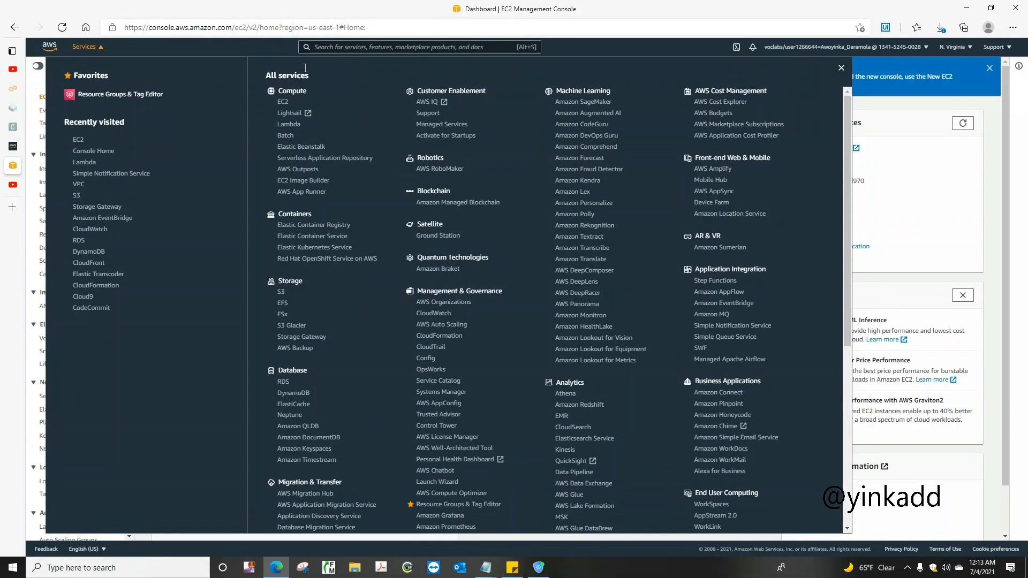
left_click(337, 47)
left_click(92, 48)
left_click(91, 132)
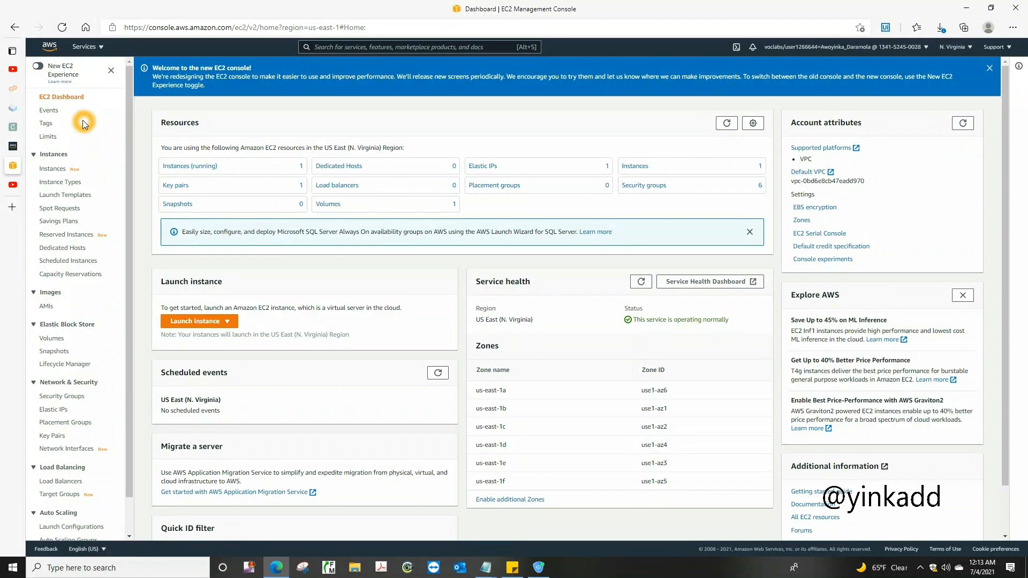
Open the EC2 load balancers list and start creating an Application Load Balancer
left_click(60, 468)
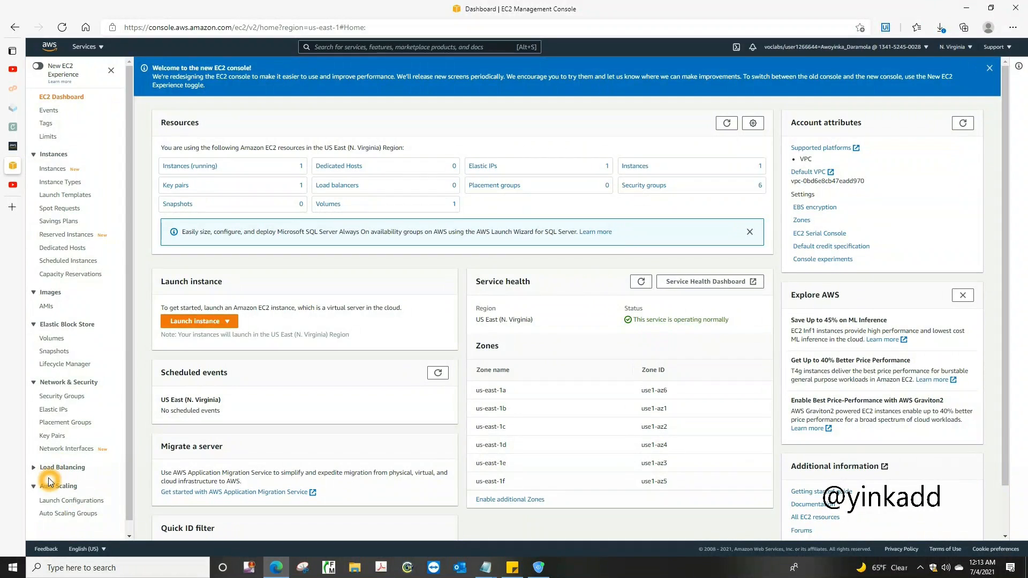
left_click(48, 469)
left_click(52, 480)
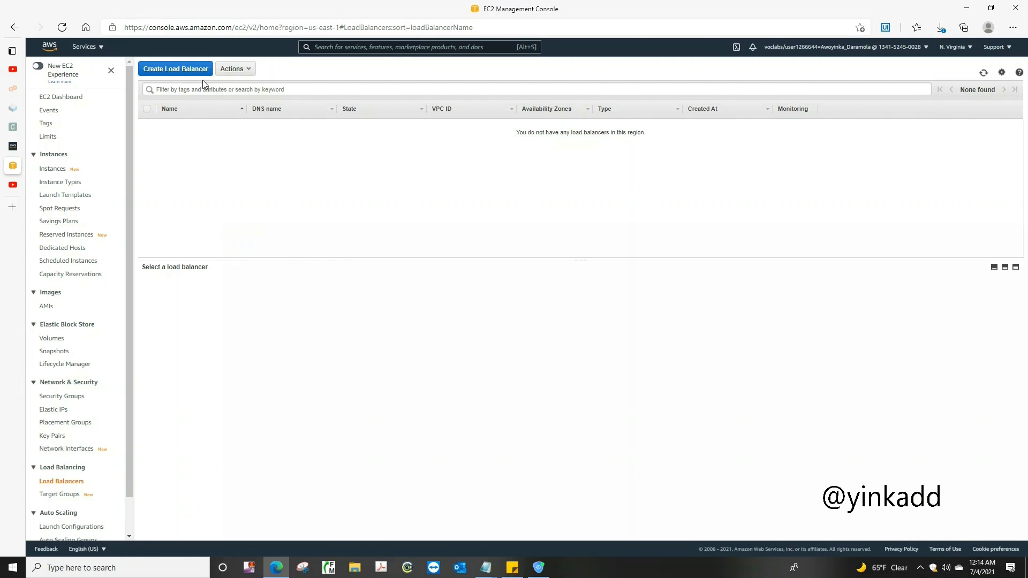
left_click(187, 70)
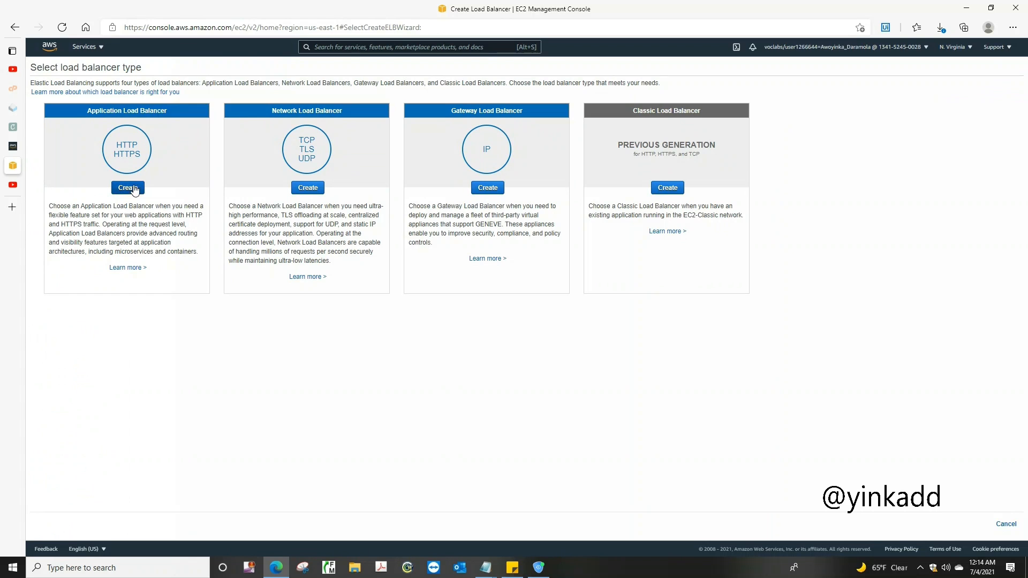
left_click(127, 189)
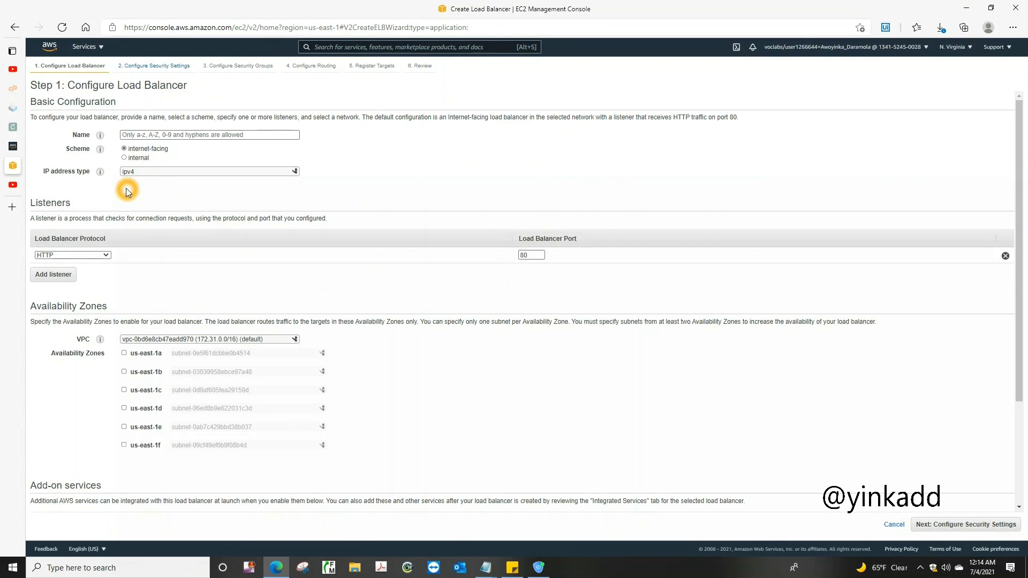
Name the load balancer with the owner's first name plus "sLaodBalancer", using the internet-facing scheme and ipv4 address type
left_click(172, 137)
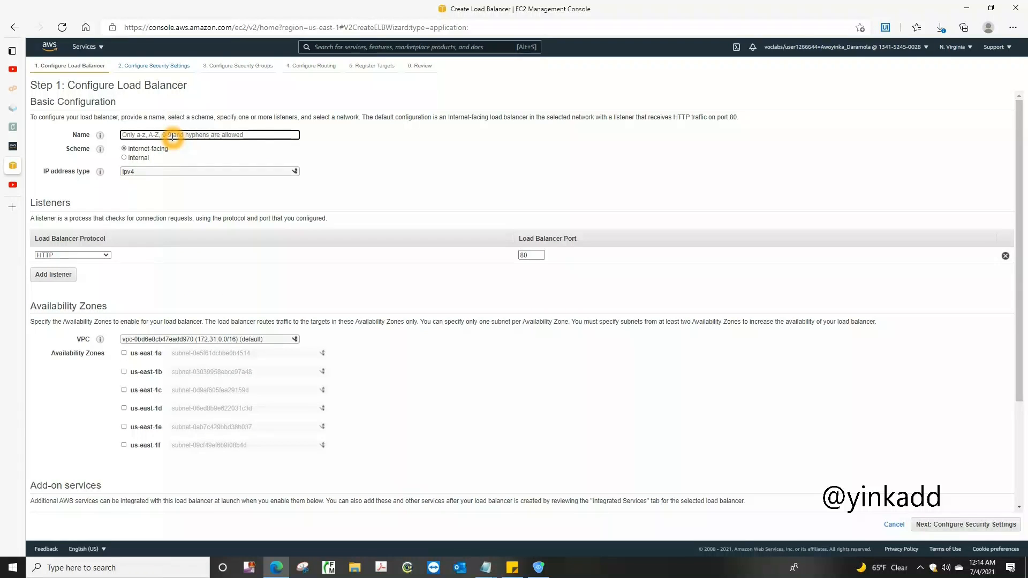
type("Yinkas")
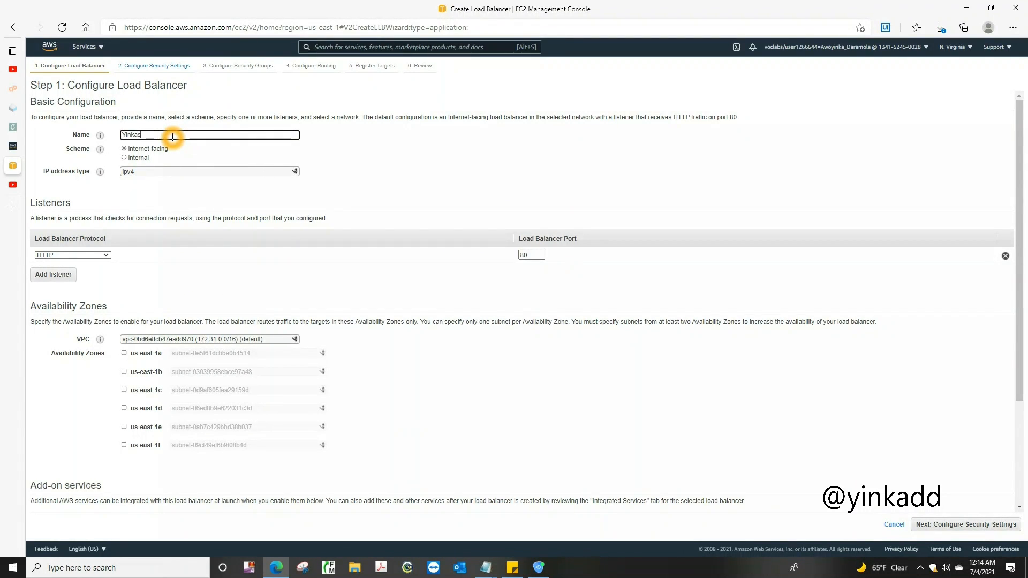
type("LaodBalancer")
left_click(139, 156)
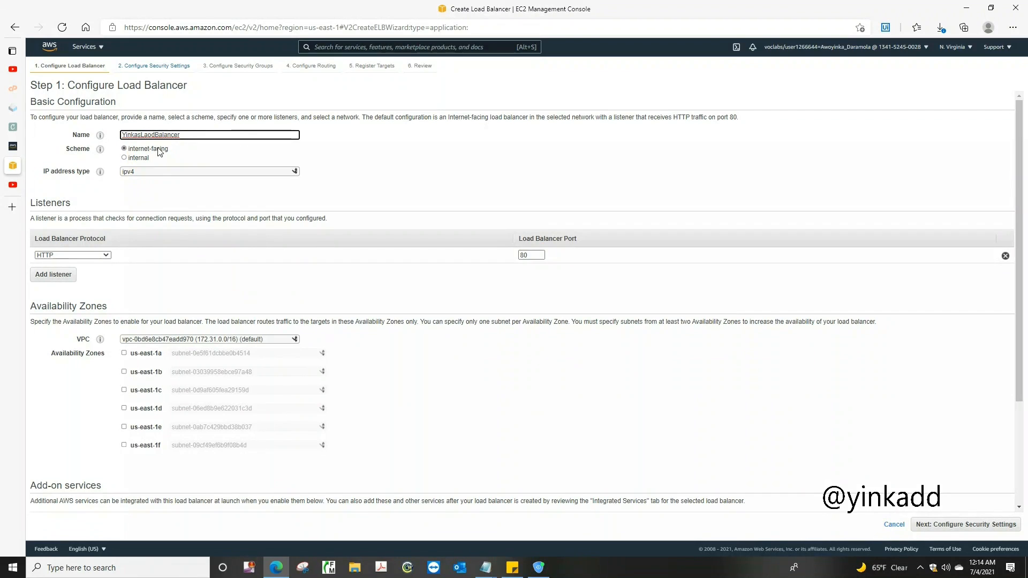
left_click(168, 150)
left_click(139, 172)
left_click(142, 170)
Choose the Example VPC for the load balancer and enable us-east-1a with Public Subnet 1
left_click(277, 339)
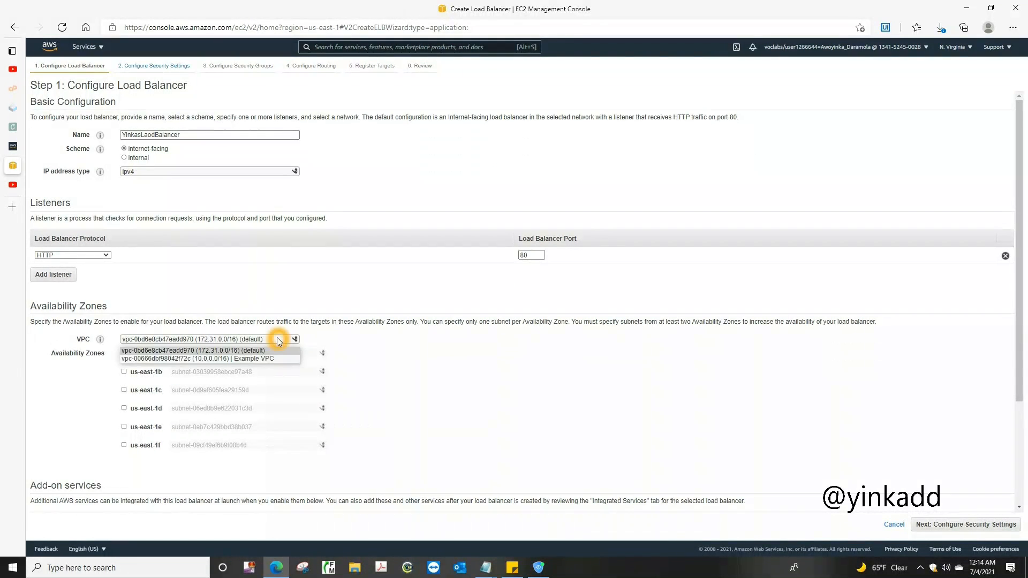
left_click(266, 360)
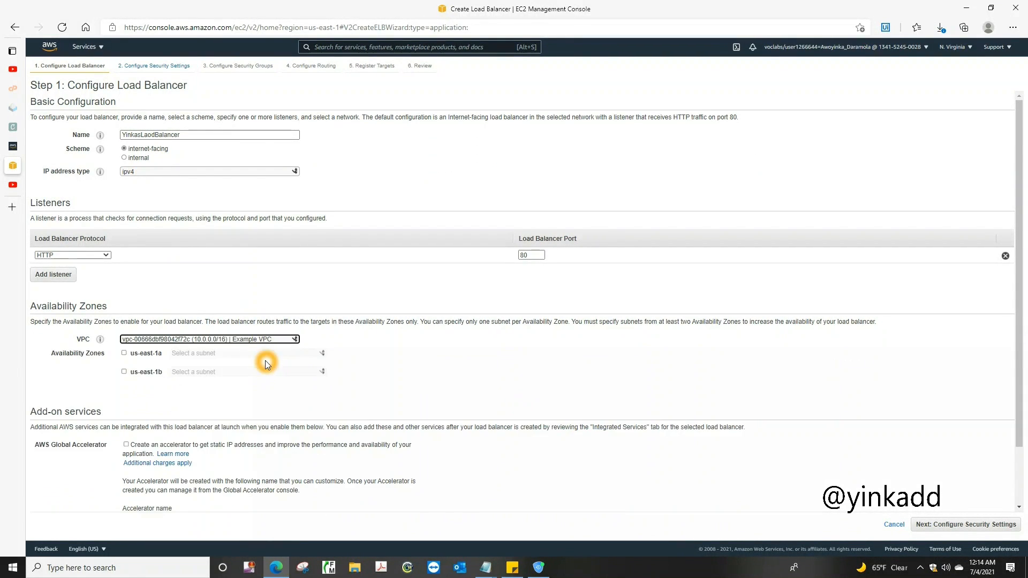
left_click(124, 353)
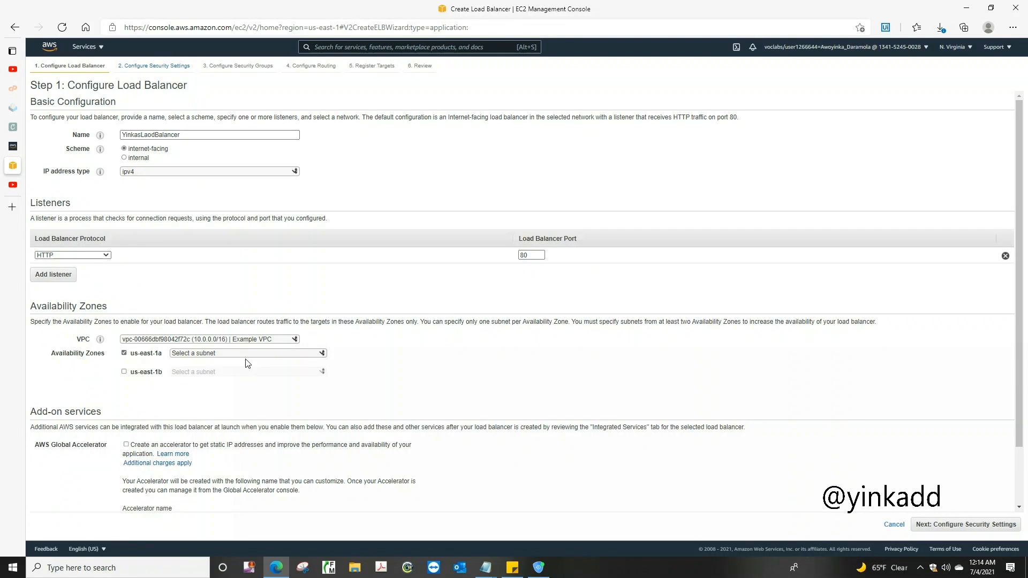
left_click(375, 415)
left_click(320, 353)
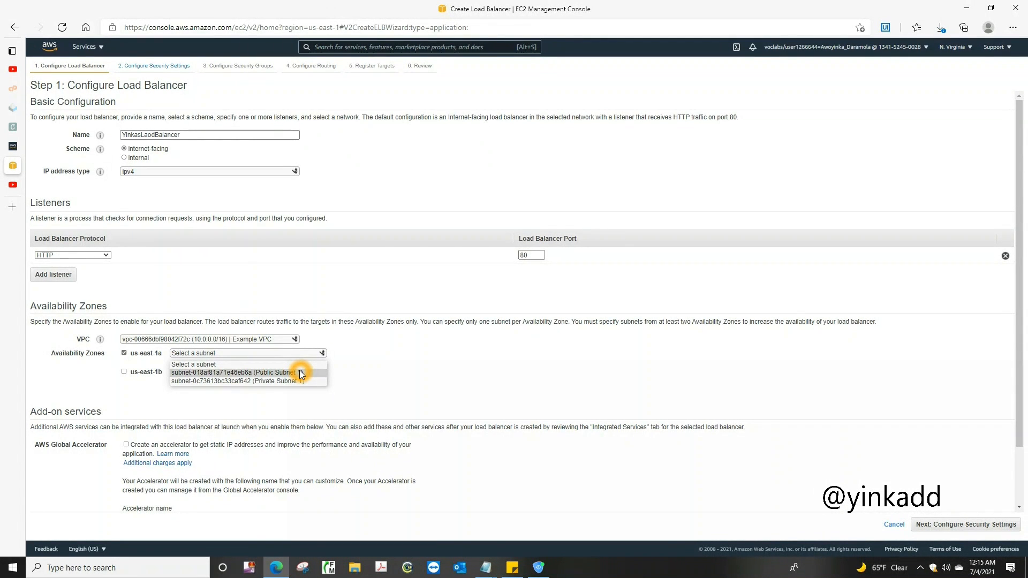
left_click(300, 372)
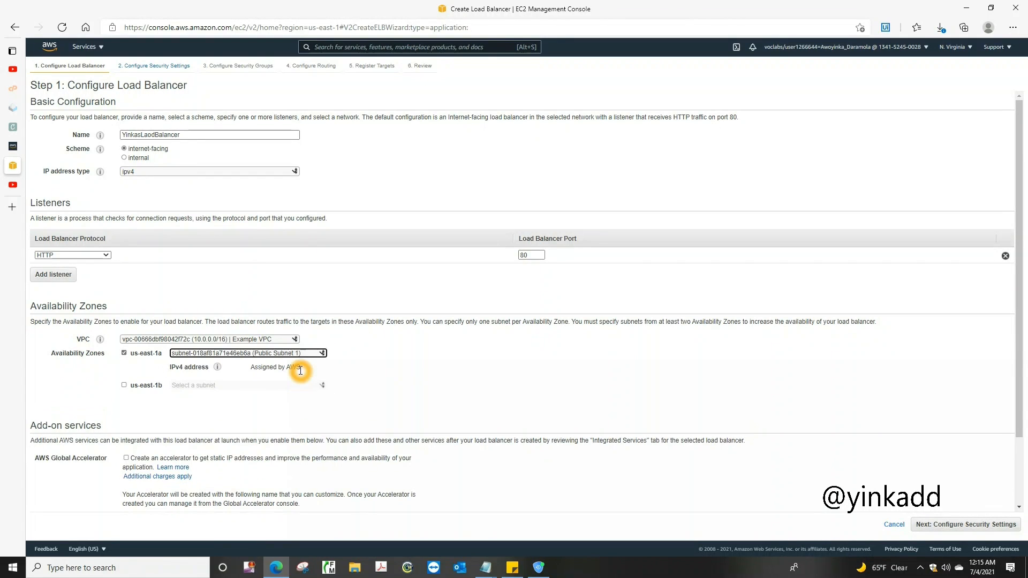
Enable the us-east-1b availability zone with Public Subnet 2
left_click(123, 385)
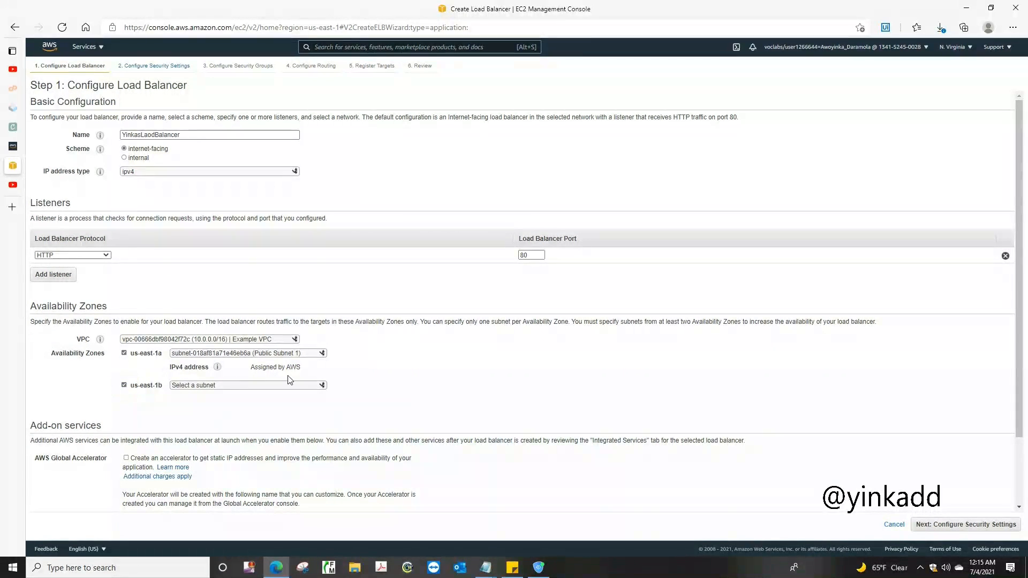
left_click(320, 386)
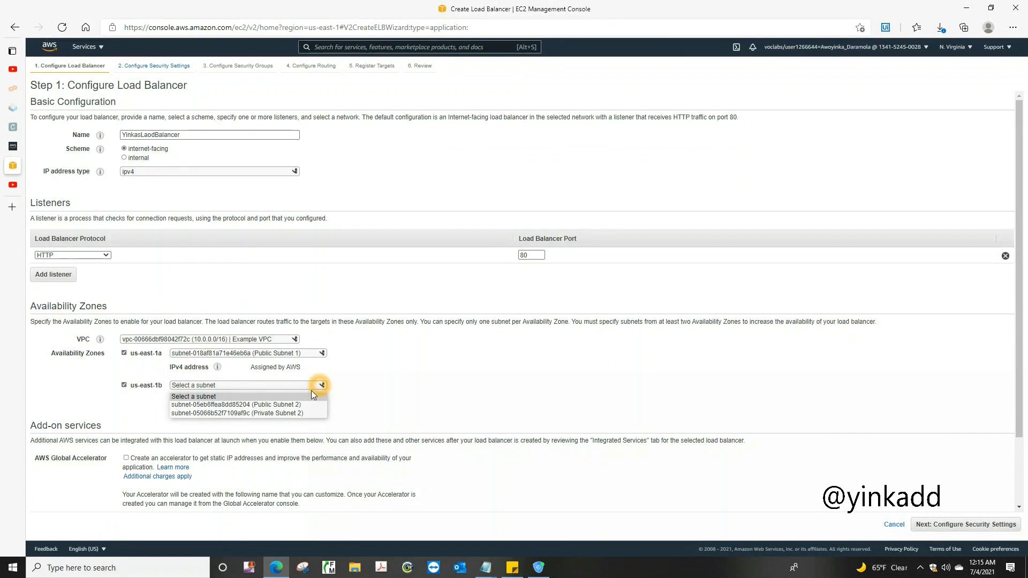
left_click(302, 404)
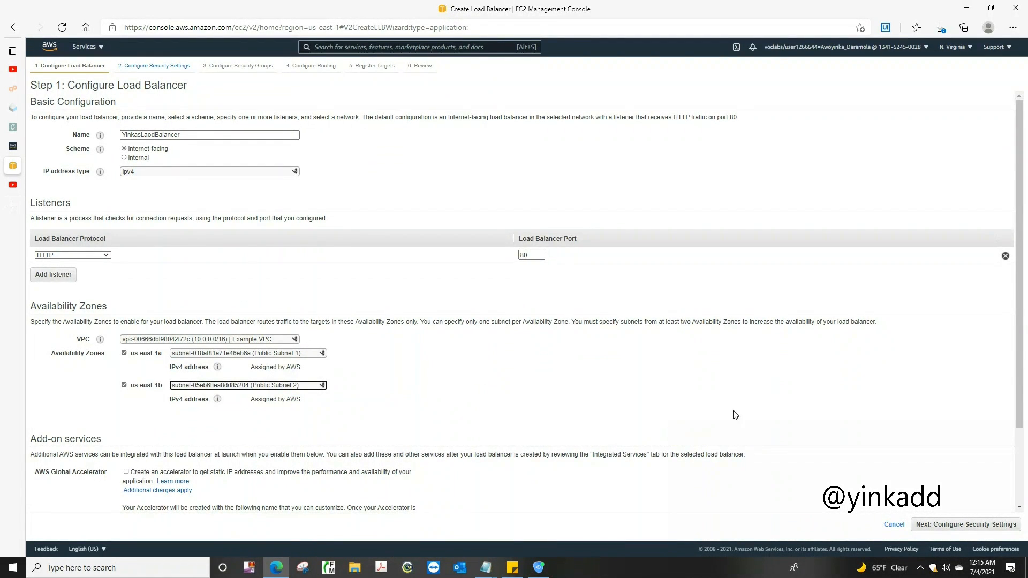
Leave the add-on services unset and continue past the security settings to the security group configuration
left_click(790, 464)
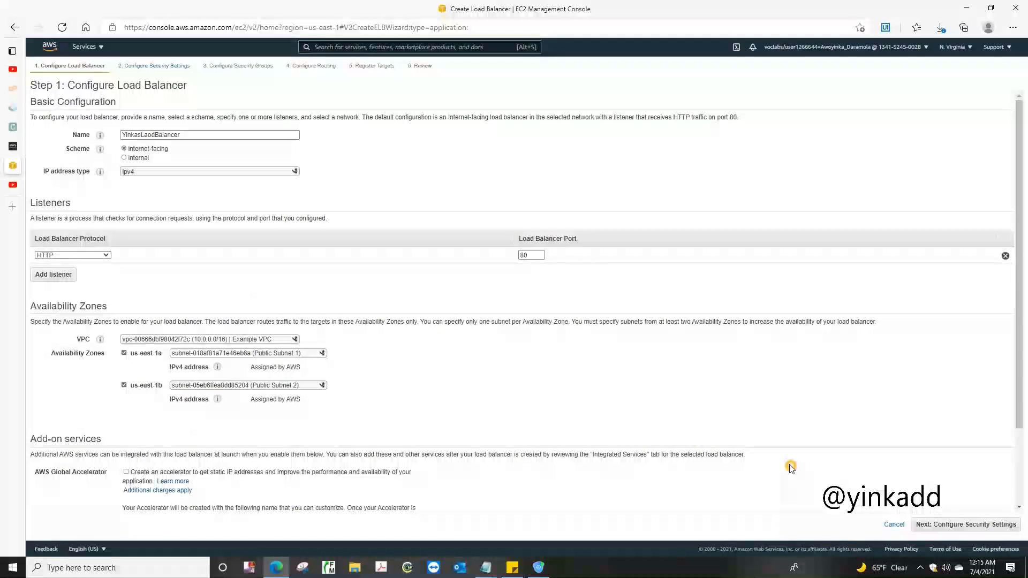
left_click(1014, 394)
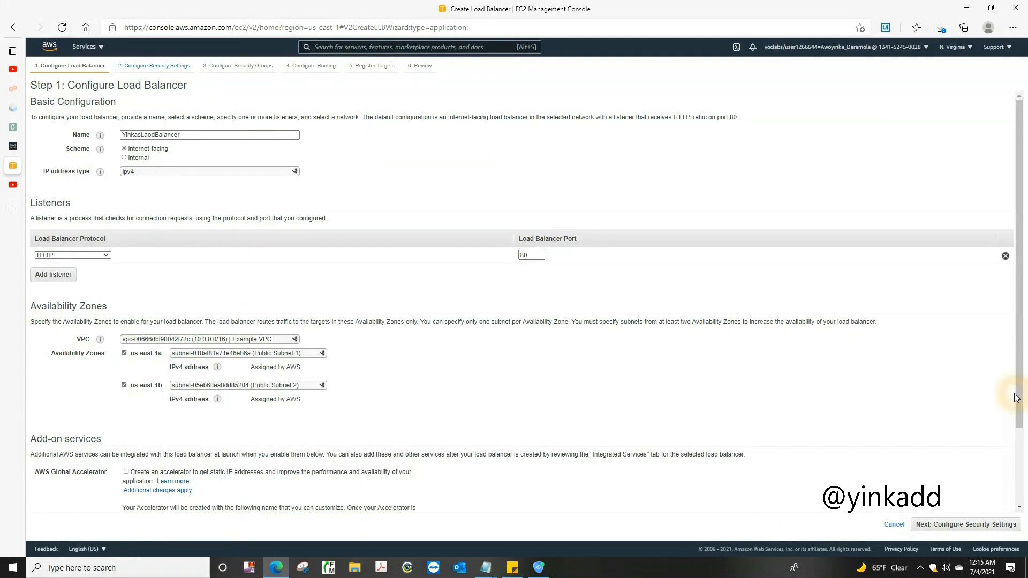
double_click(1014, 405)
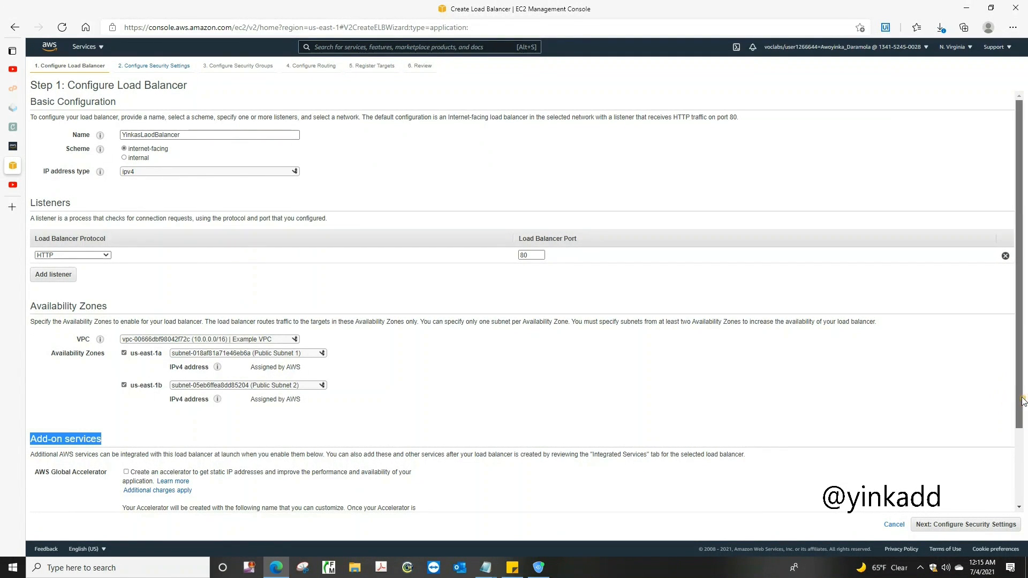
left_click_drag(1023, 401, 1026, 501)
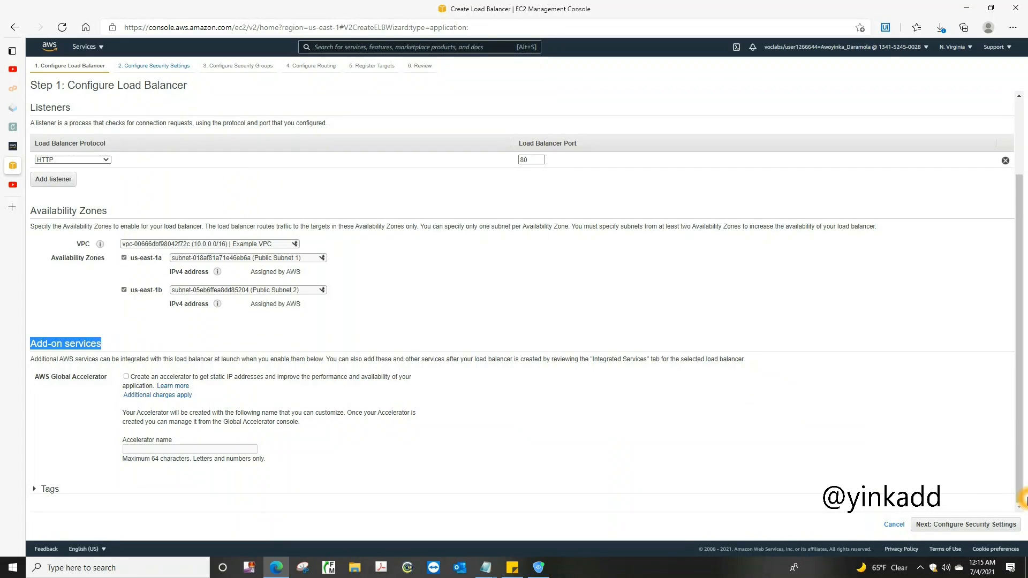
left_click(940, 524)
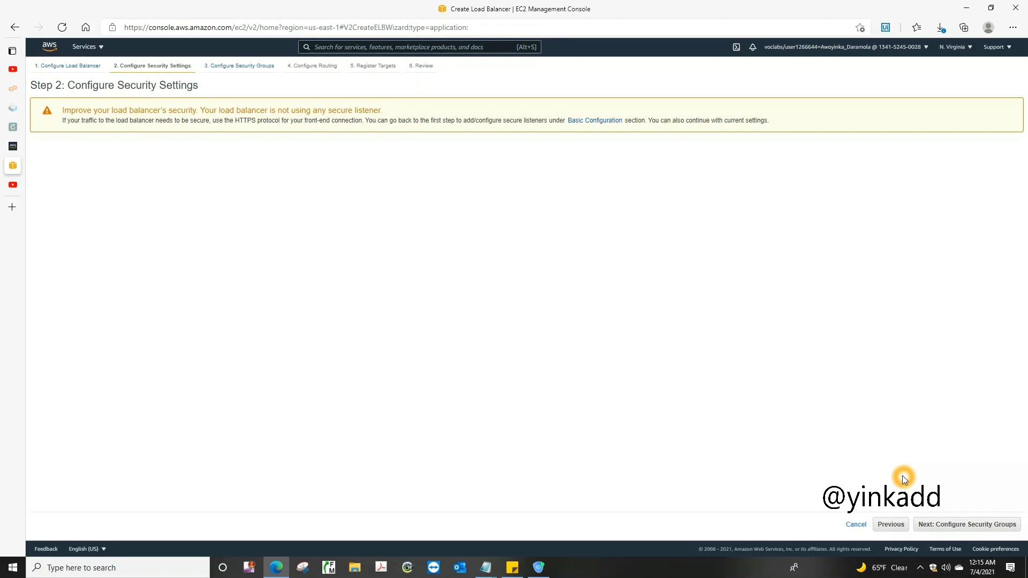
left_click(945, 528)
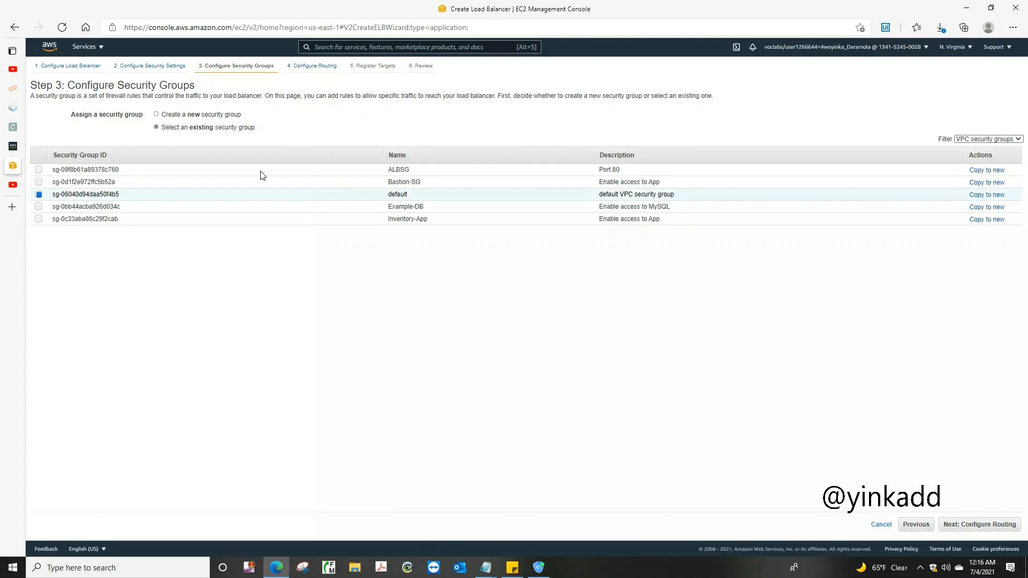
left_click(157, 116)
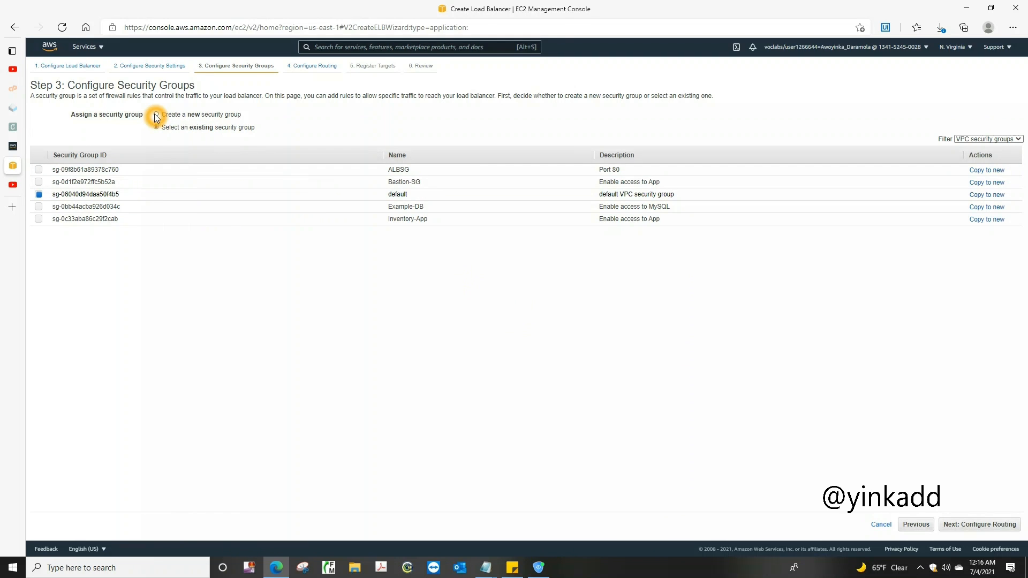
left_click(156, 116)
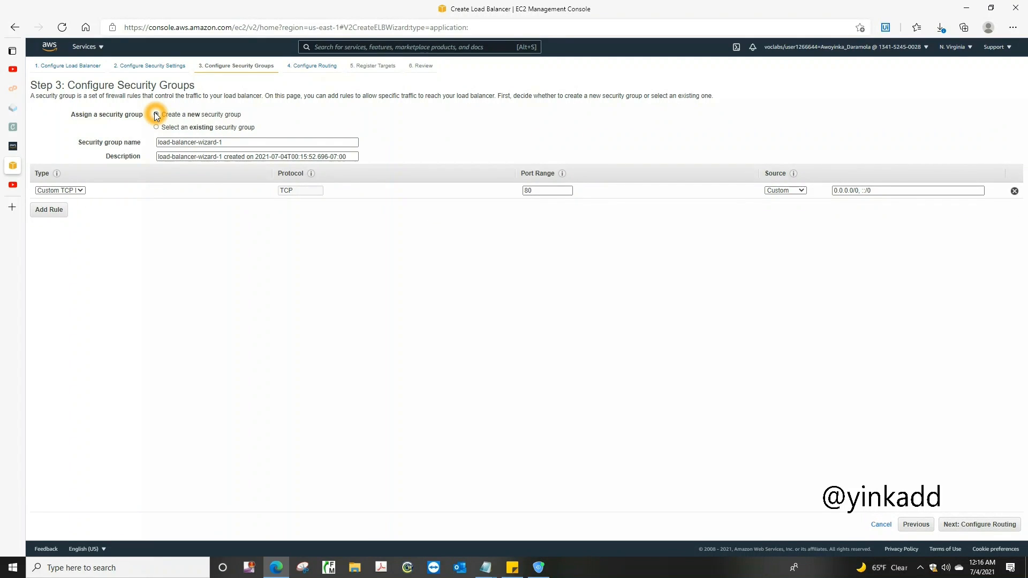
left_click(157, 115)
left_click(200, 217)
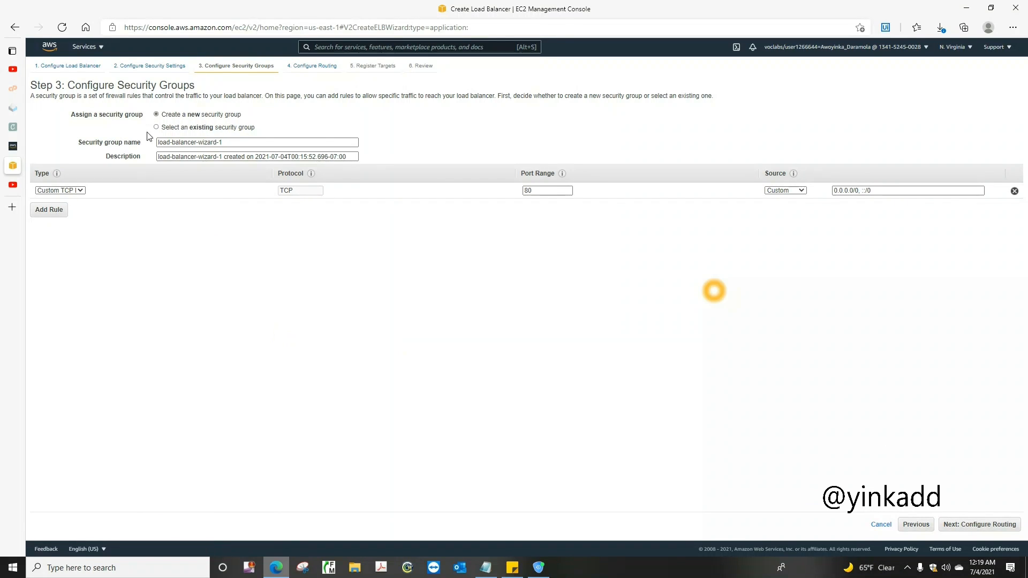
left_click(915, 524)
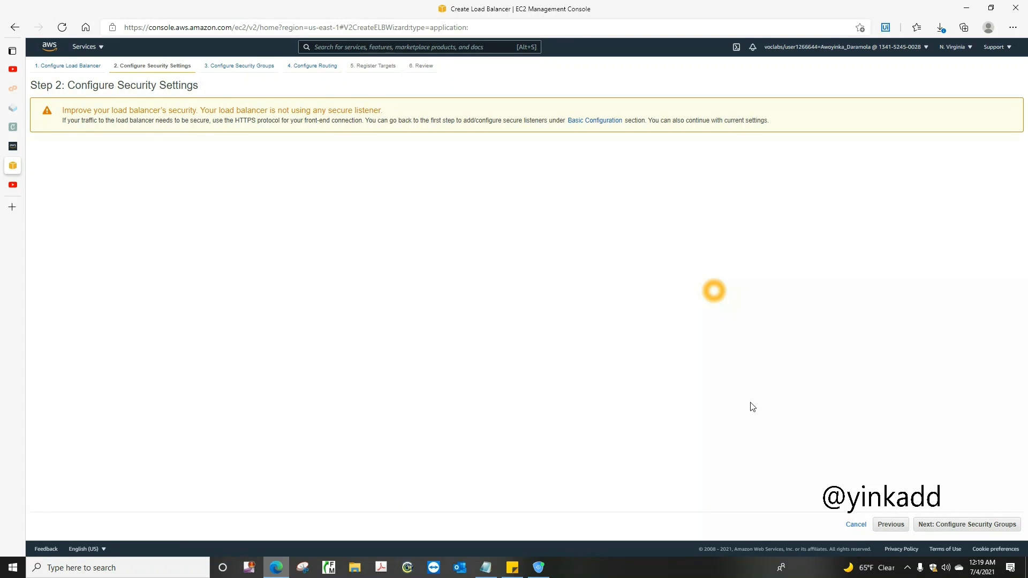
left_click(942, 524)
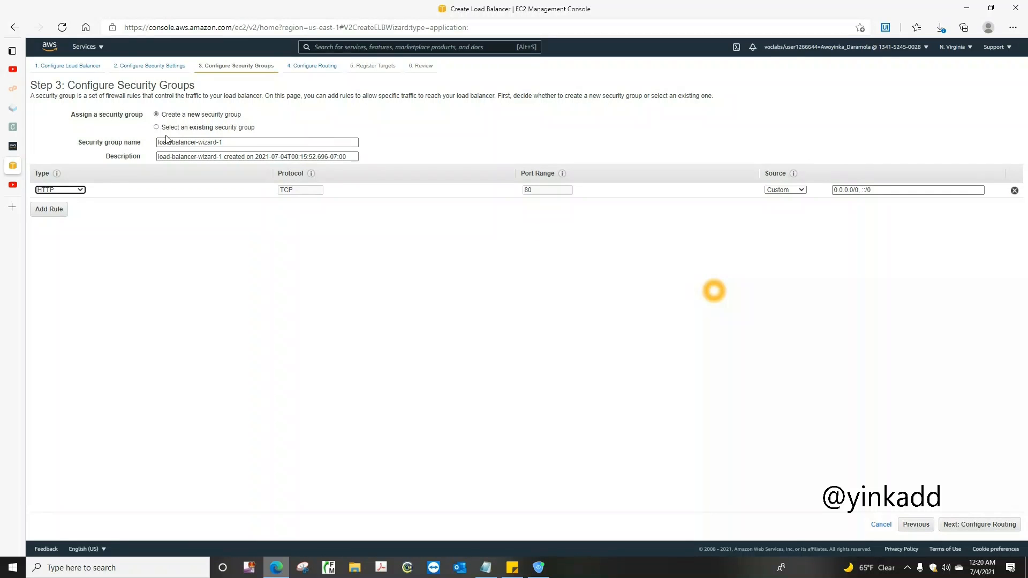
Assign only the existing ALBSG security group to the load balancer, deselecting the default group
left_click(157, 128)
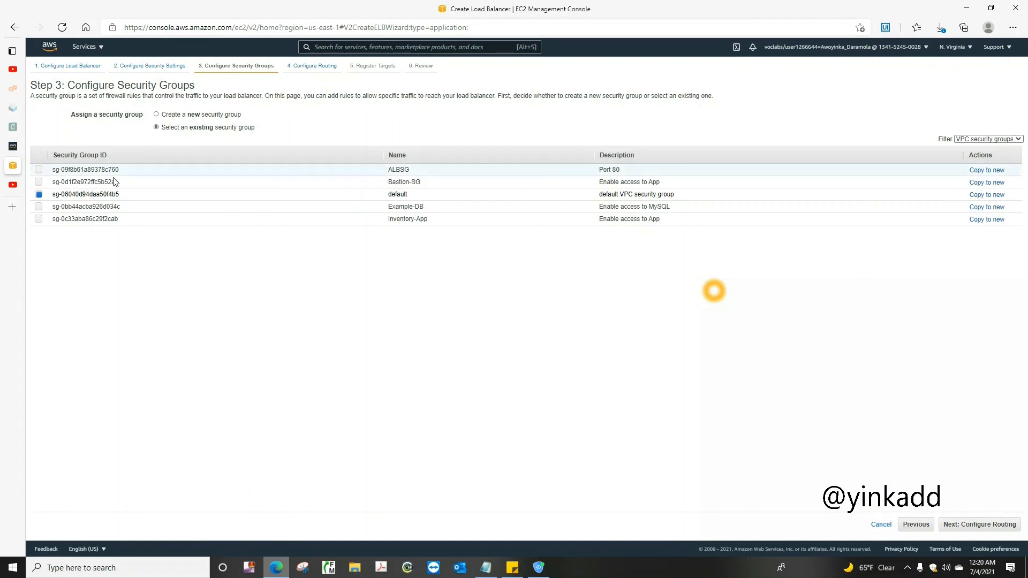
left_click(39, 170)
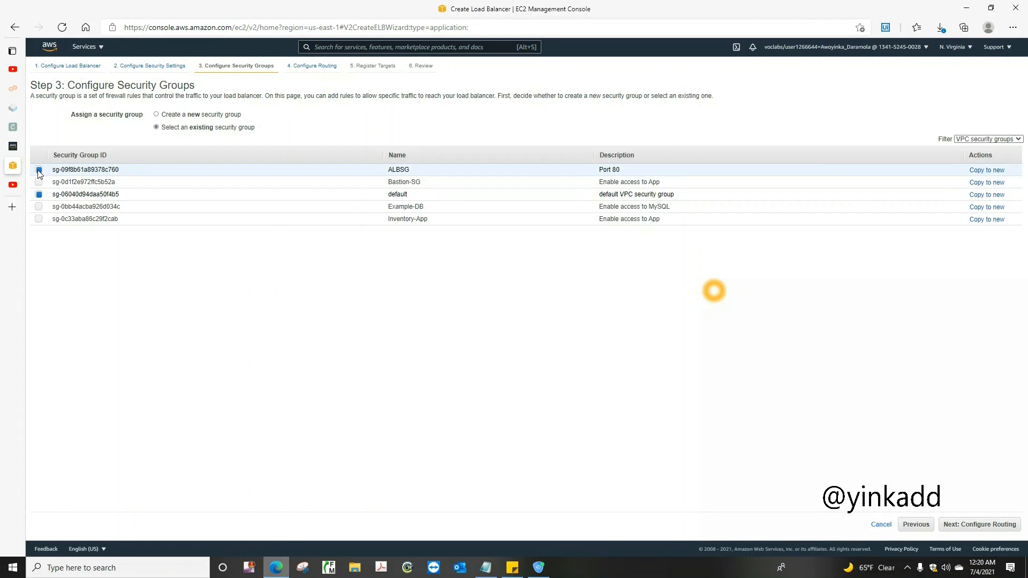
left_click(39, 194)
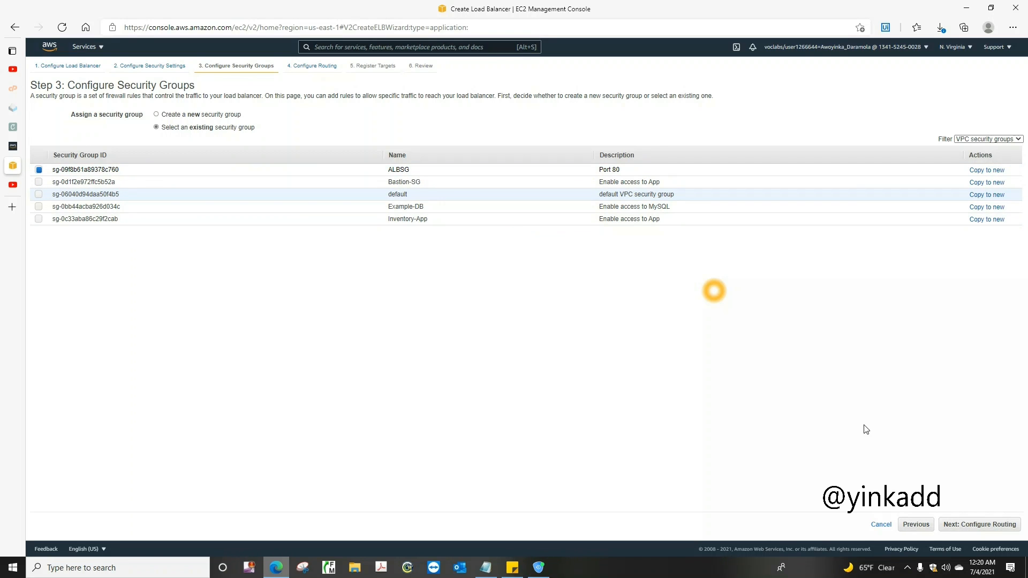
Configure routing to a new instance target group named LabTargetGroup and expand its advanced health check settings
left_click(961, 525)
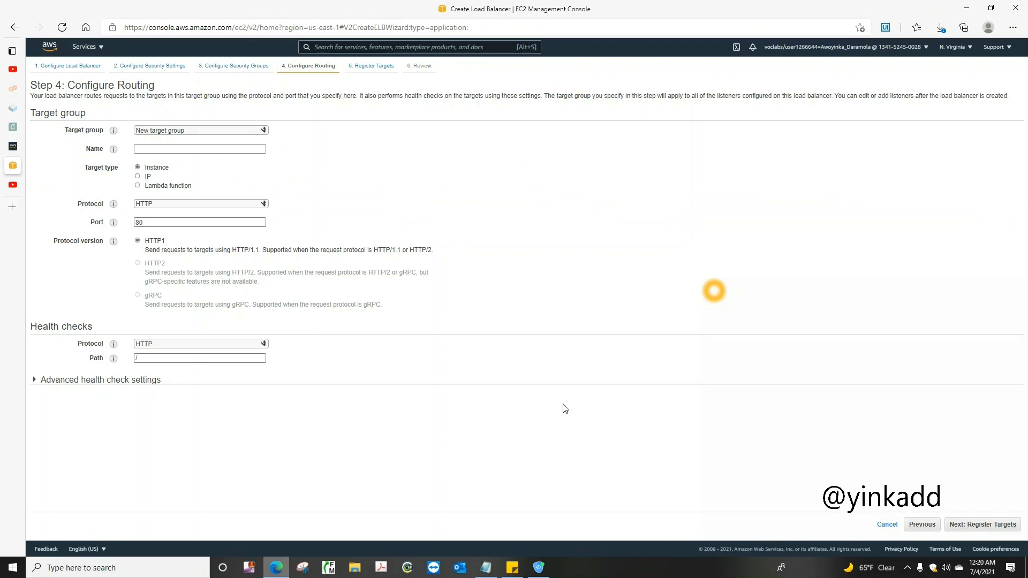
left_click(220, 130)
left_click(220, 130)
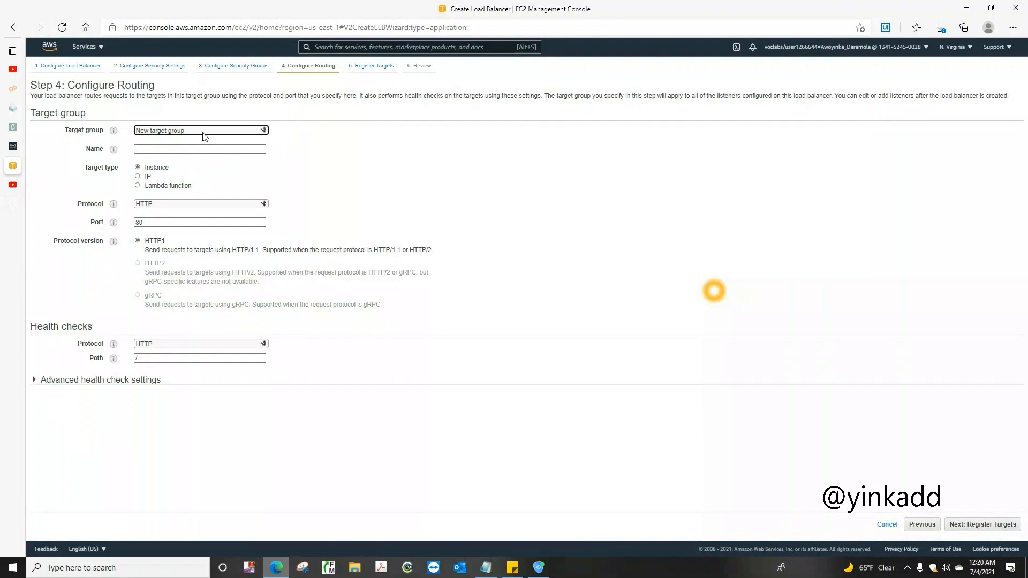
left_click(164, 149)
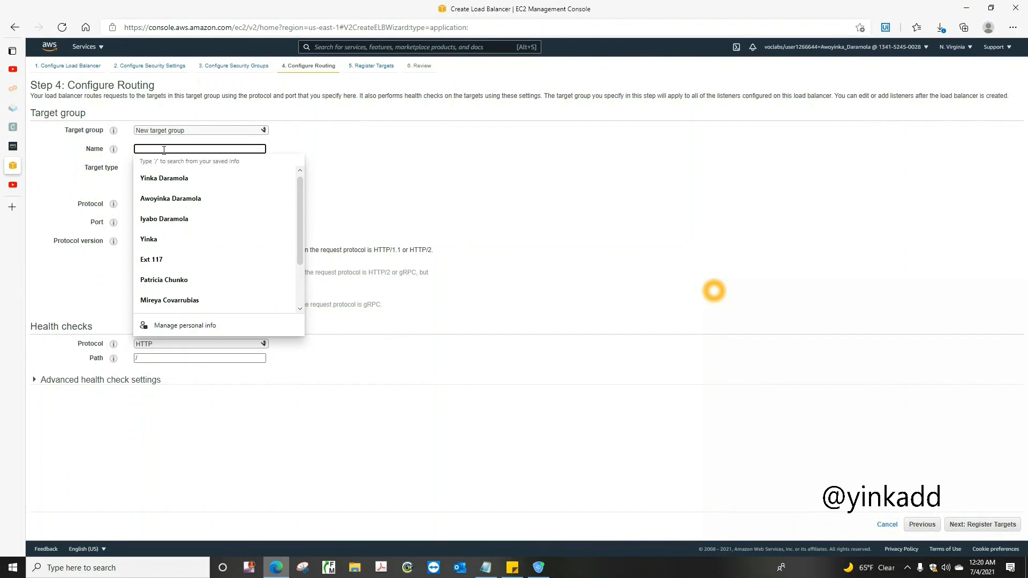
type("Lab")
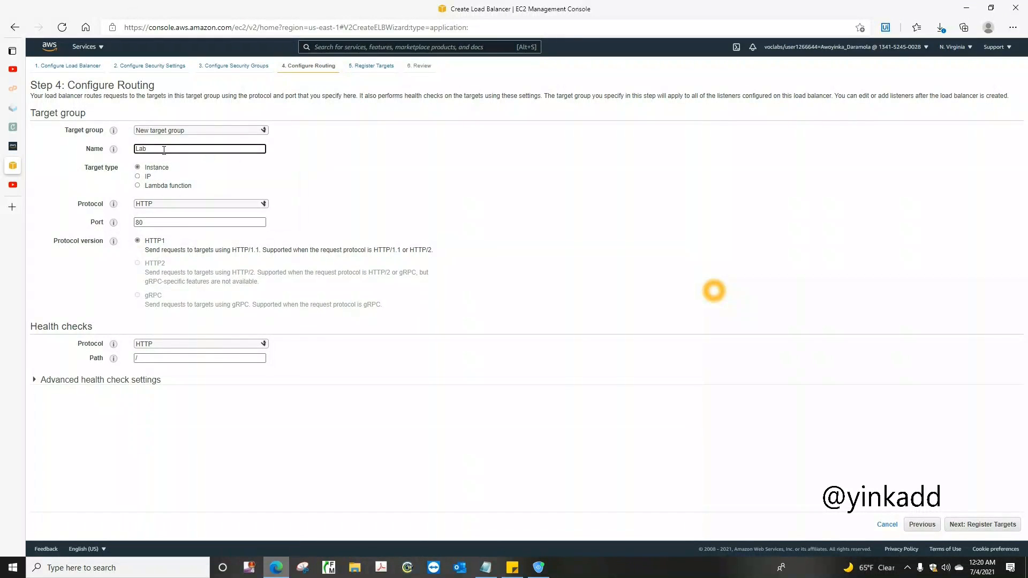
type("TargetGroup")
left_click(57, 385)
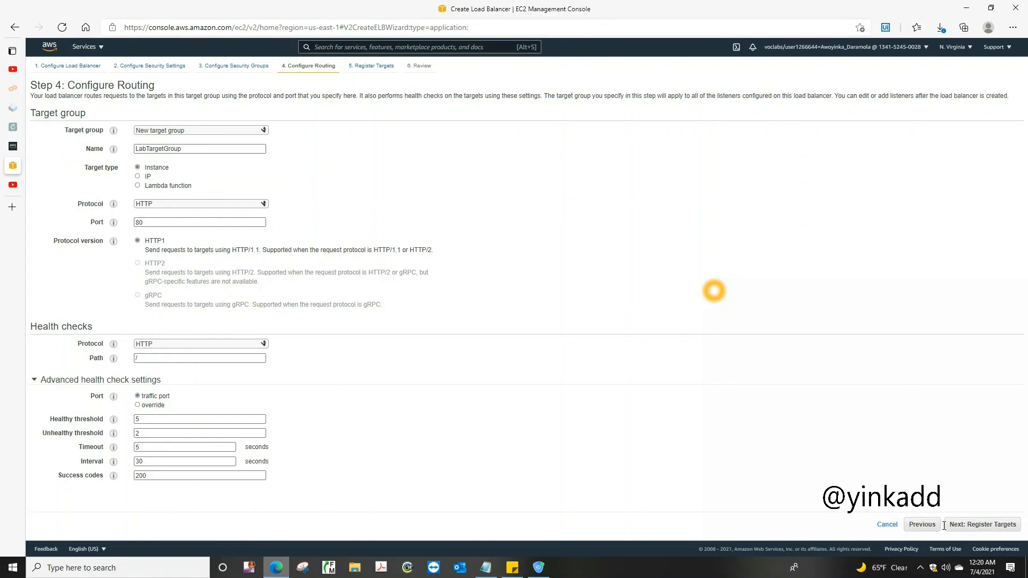
Create the load balancer without registering any targets and close the creation status
left_click(976, 528)
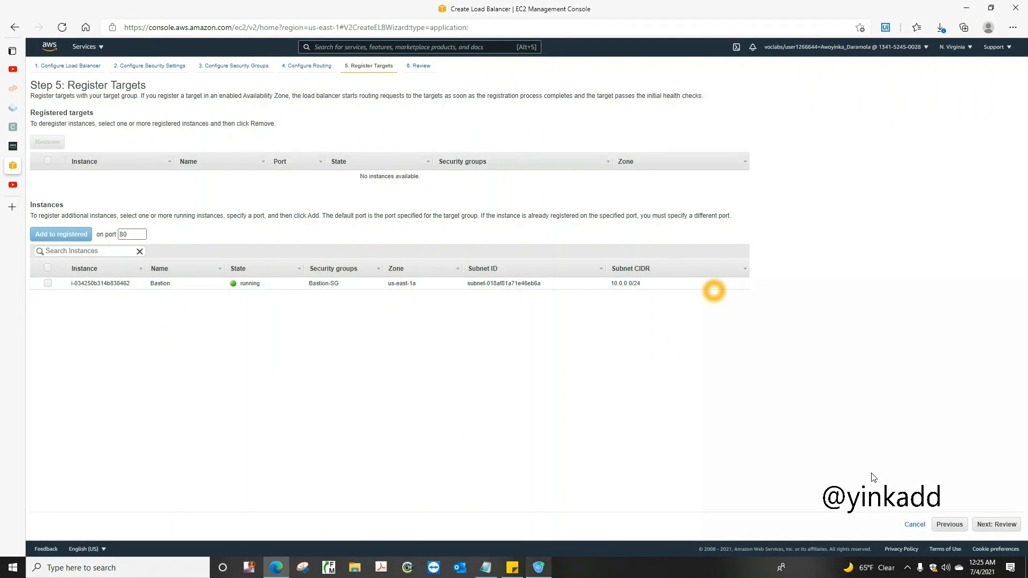
left_click(987, 524)
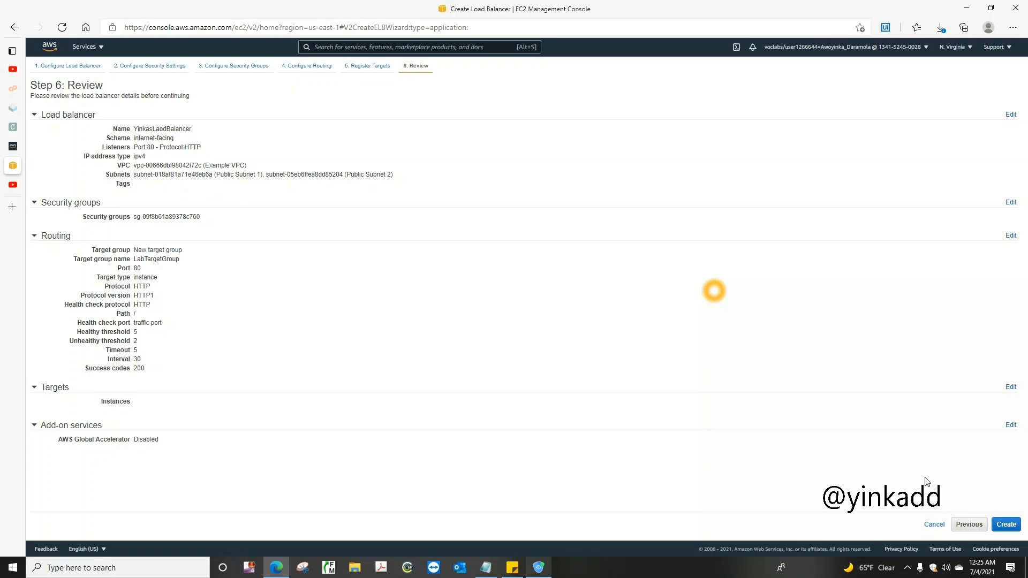
left_click(1004, 527)
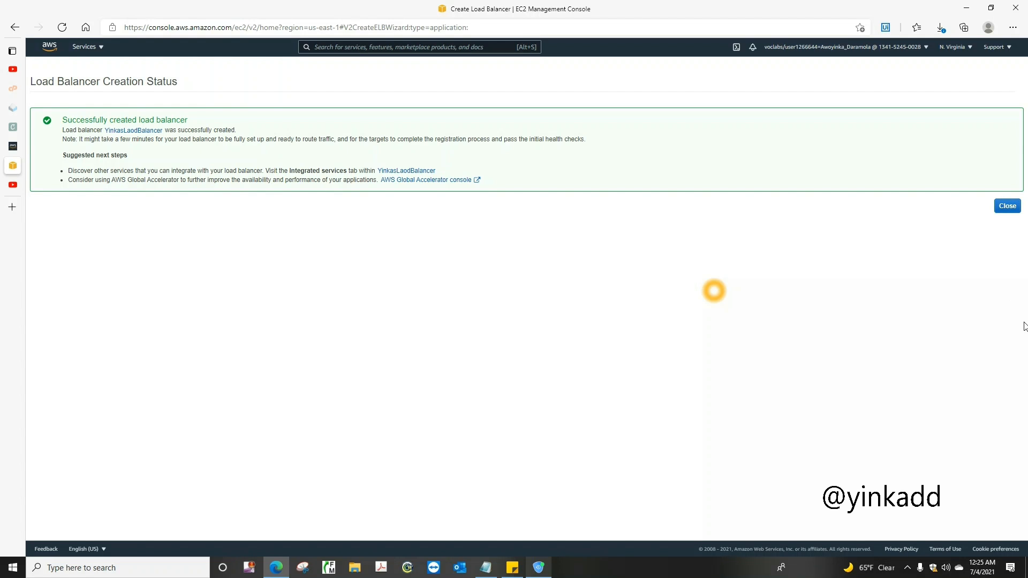
left_click(1007, 207)
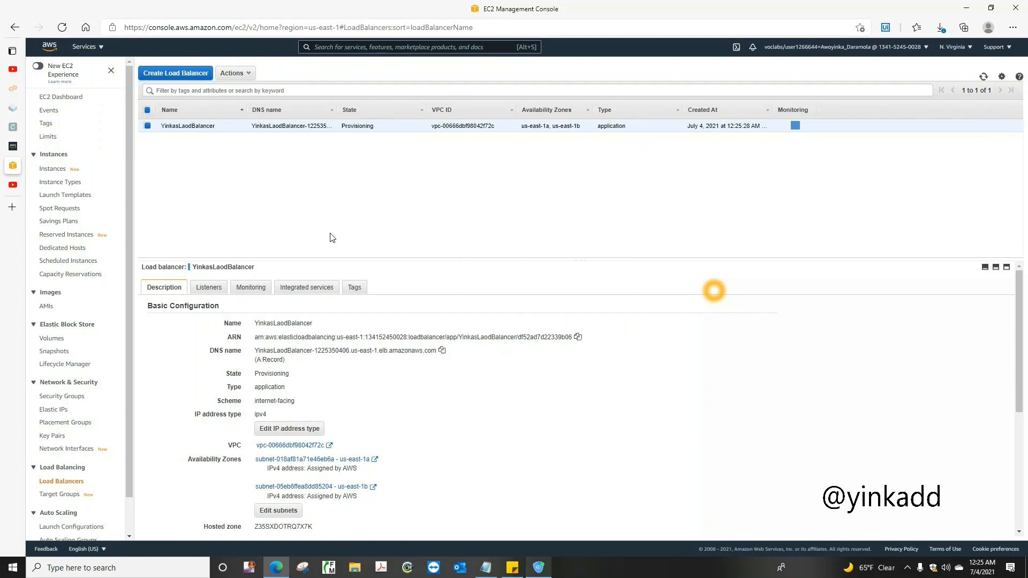
Open the details of LabTargetGroup to examine its registered targets
left_click(60, 497)
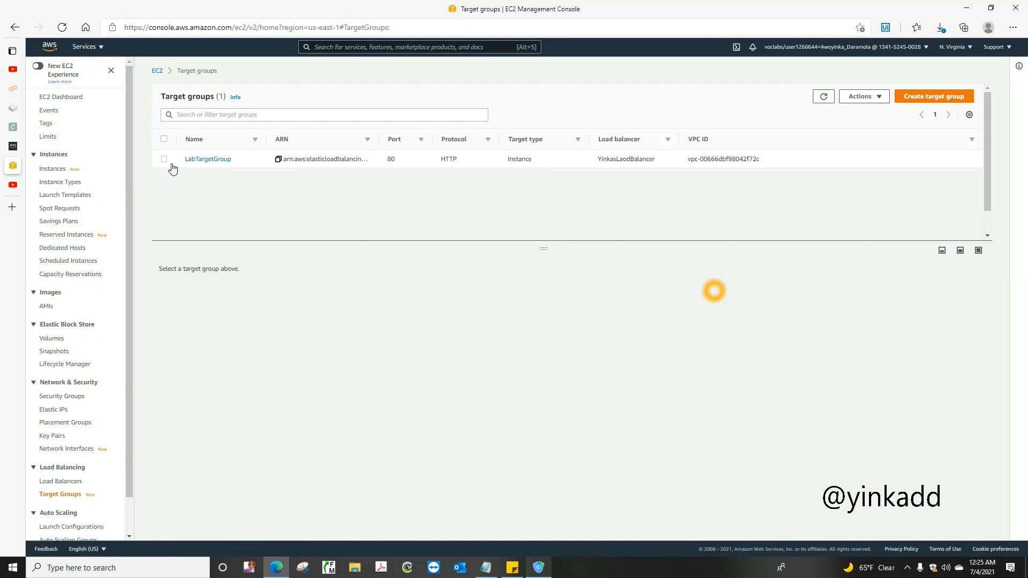
left_click(199, 160)
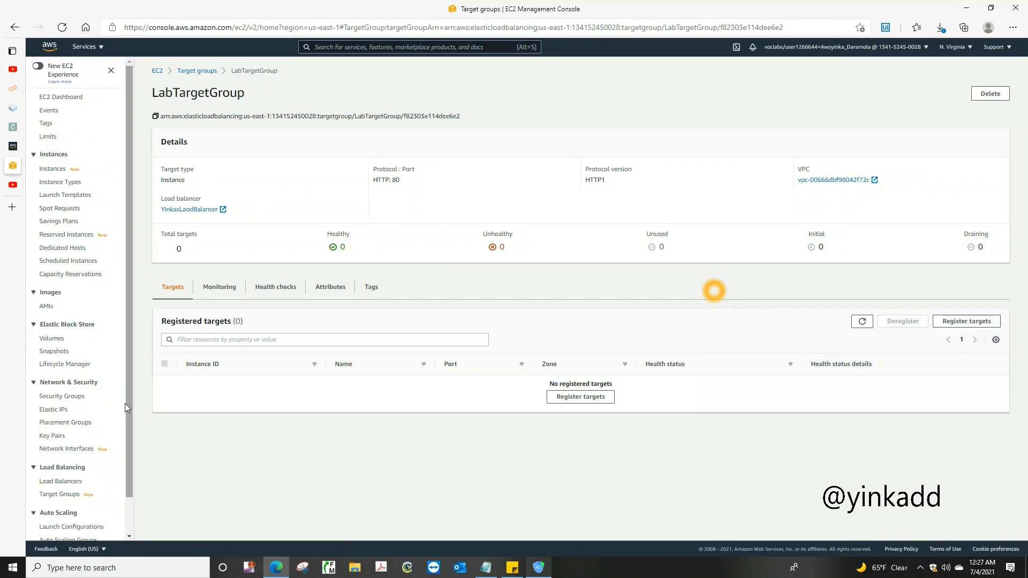
Start creating an Auto Scaling group and name it CapstoneY-ASG
left_click_drag(130, 442, 127, 512)
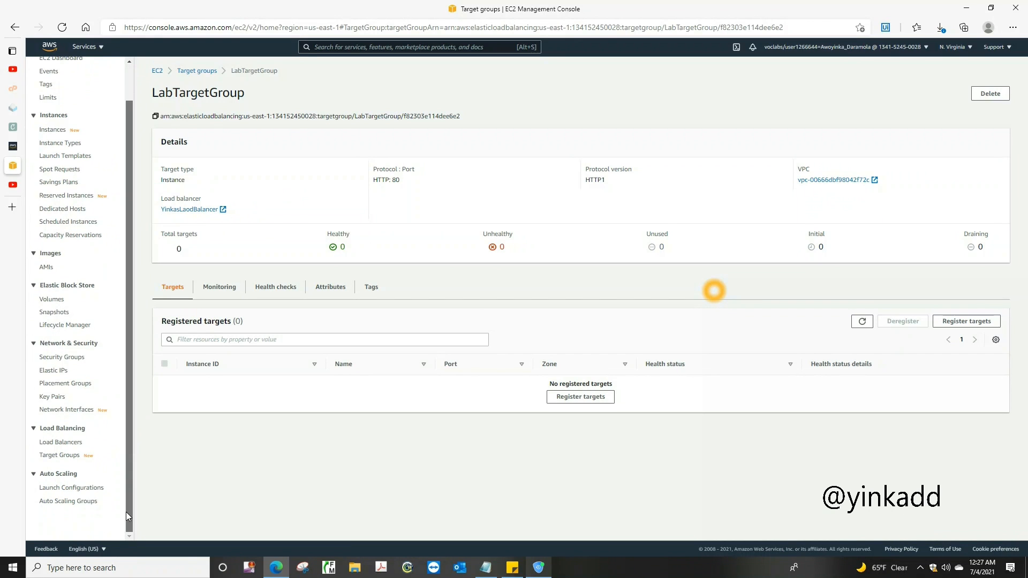
left_click(61, 502)
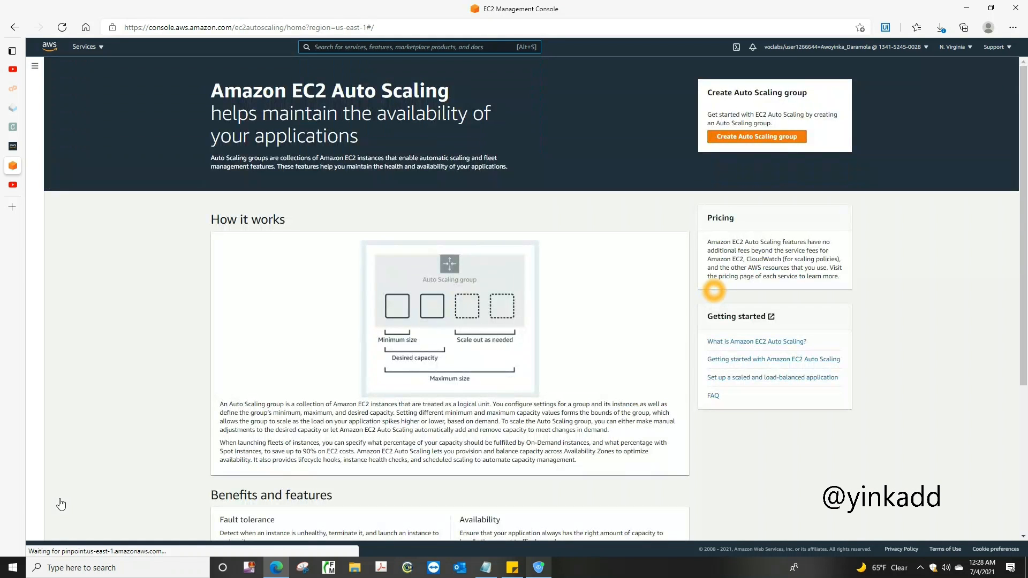
left_click(770, 137)
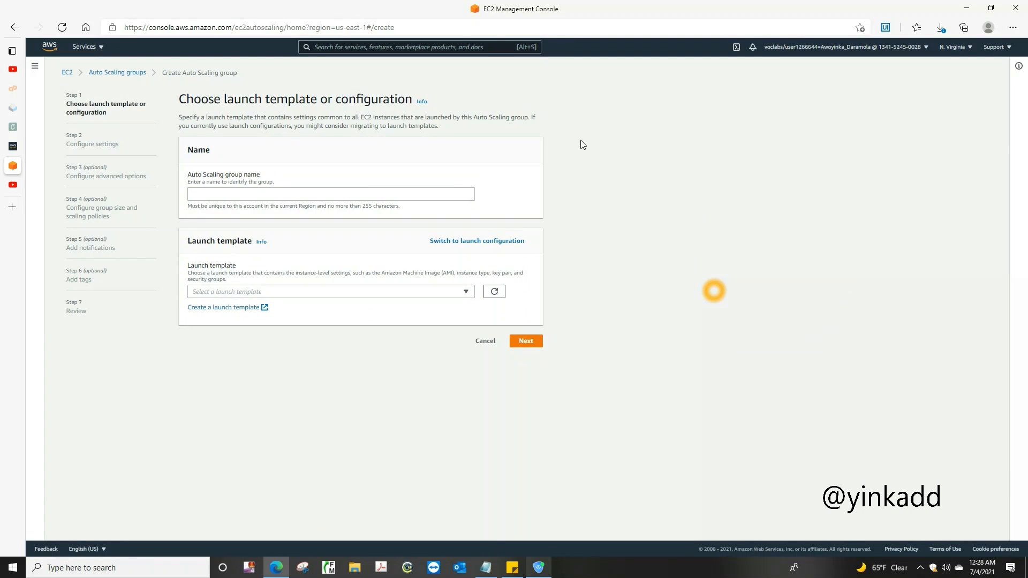
left_click(378, 189)
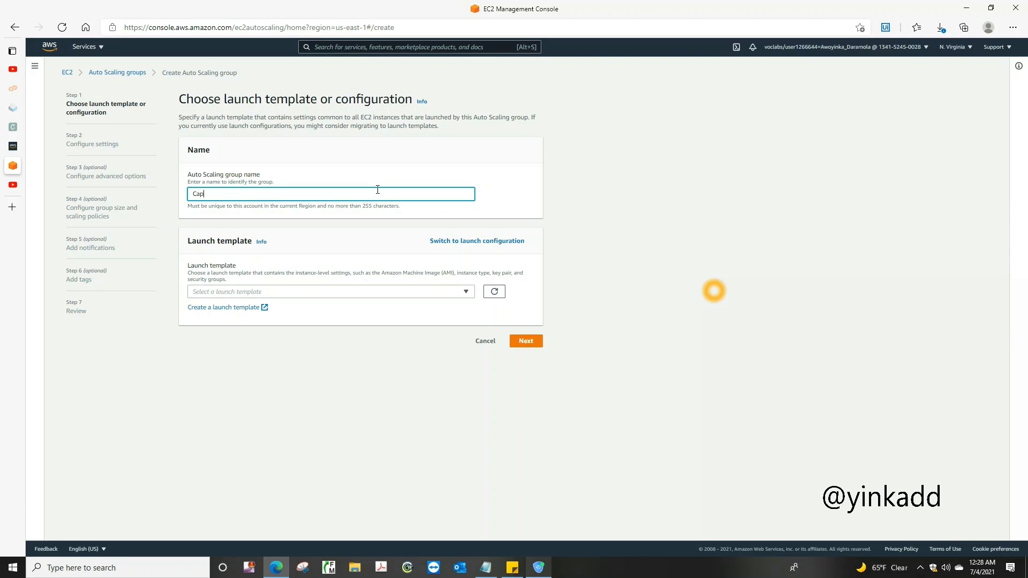
type("Capsti")
type("neY-ASG")
Choose the Example-LT launch template for the Auto Scaling group and continue to the settings
left_click(465, 291)
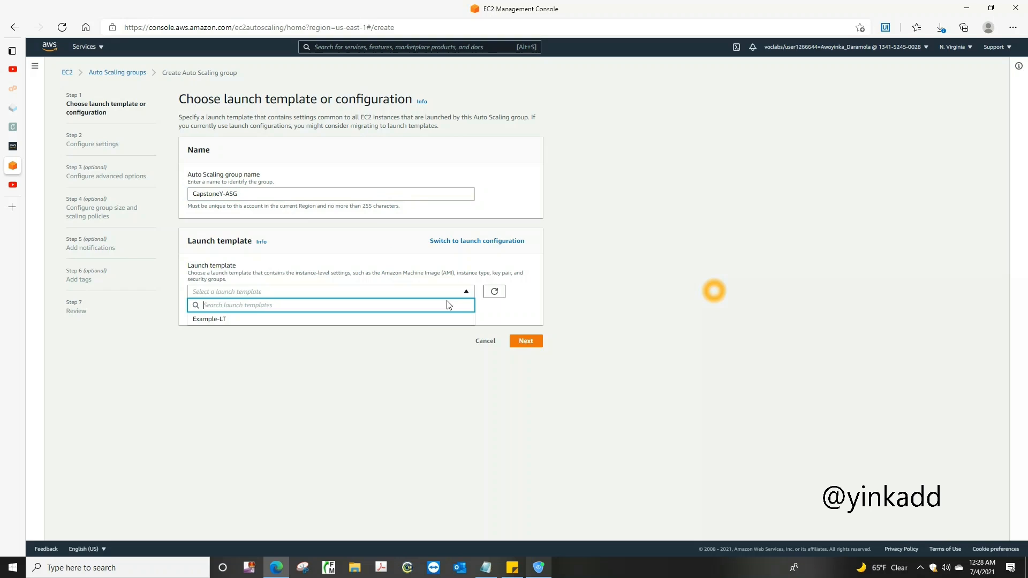
left_click(403, 321)
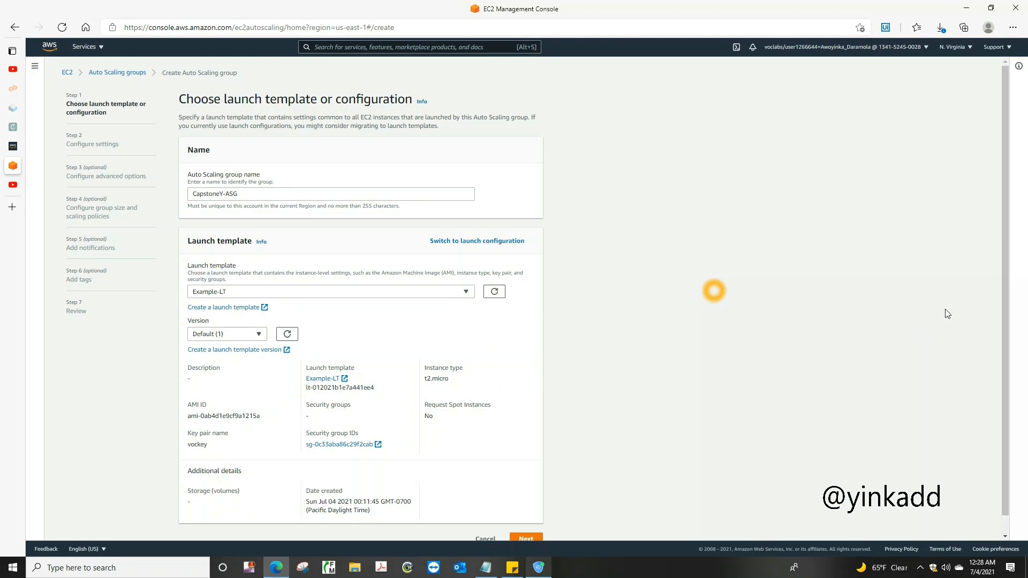
left_click_drag(1002, 309, 1008, 404)
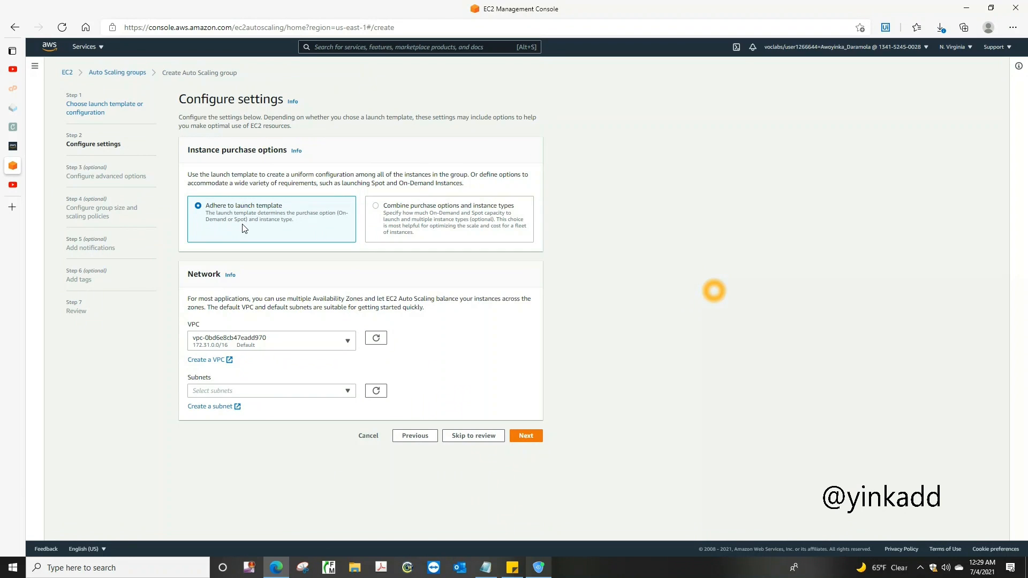
Return to the launch template choice, reselect Example-LT and continue to the settings again
left_click(419, 438)
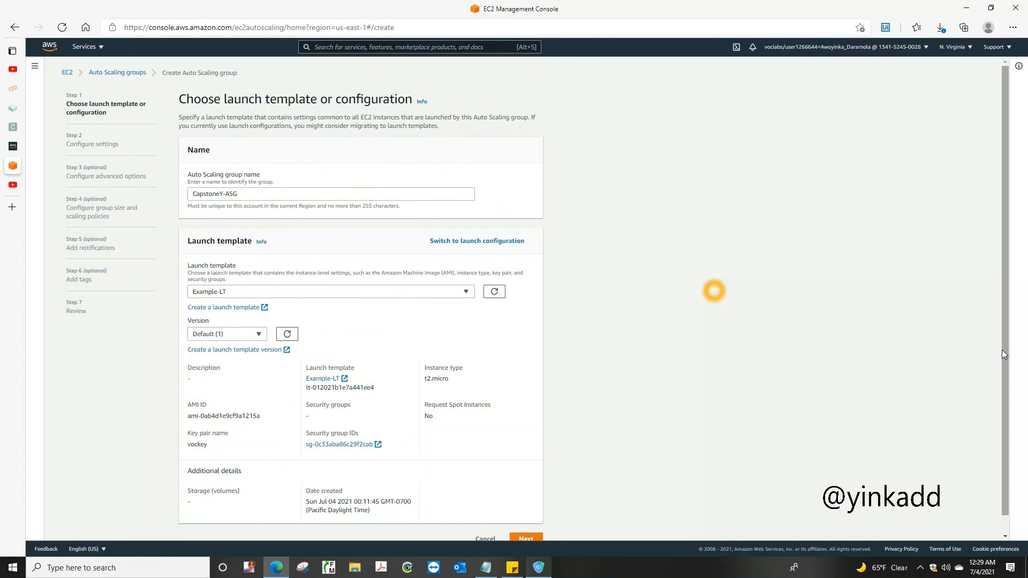
left_click_drag(1001, 349, 1006, 410)
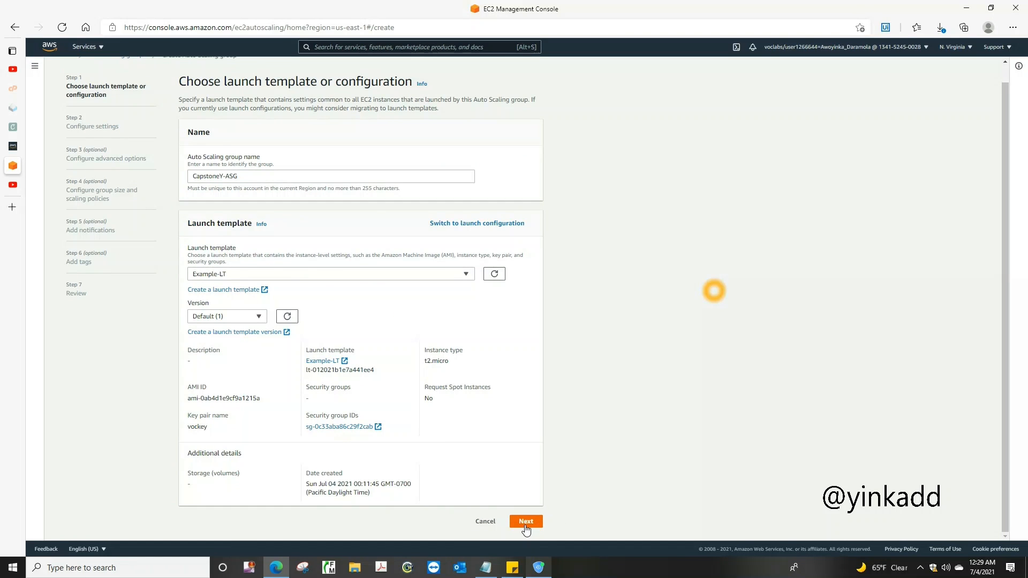
left_click(470, 279)
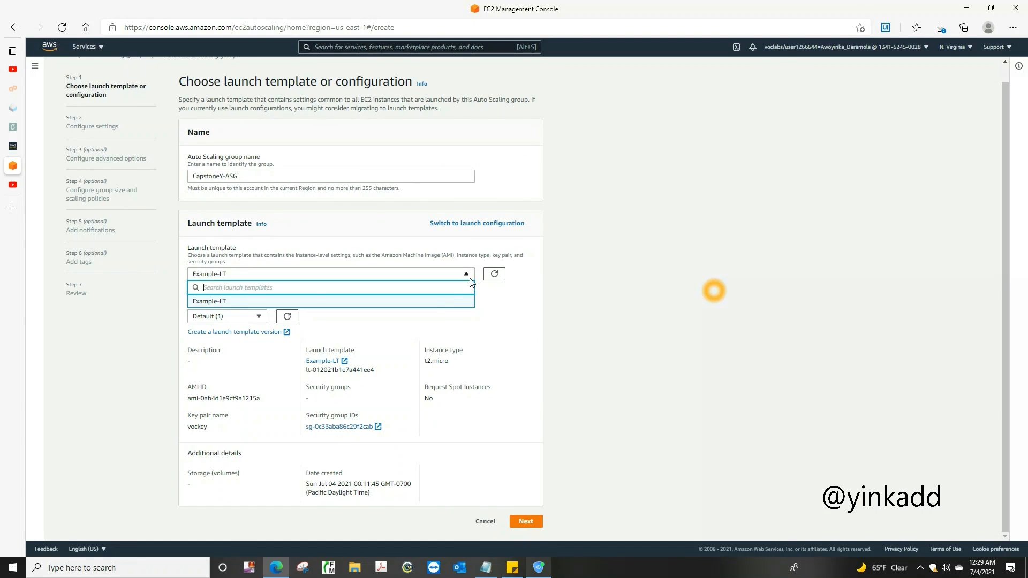
left_click(447, 304)
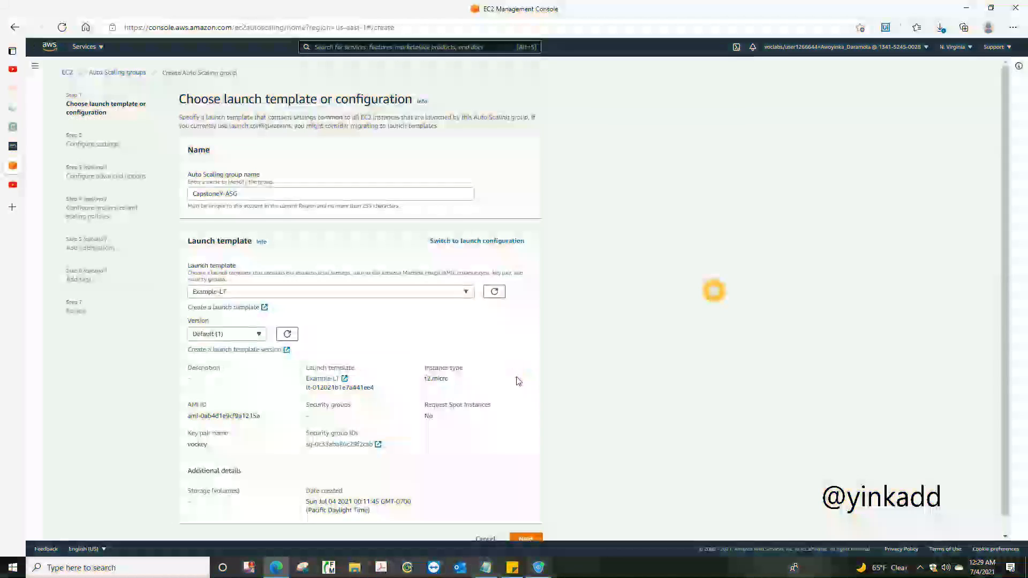
left_click(526, 537)
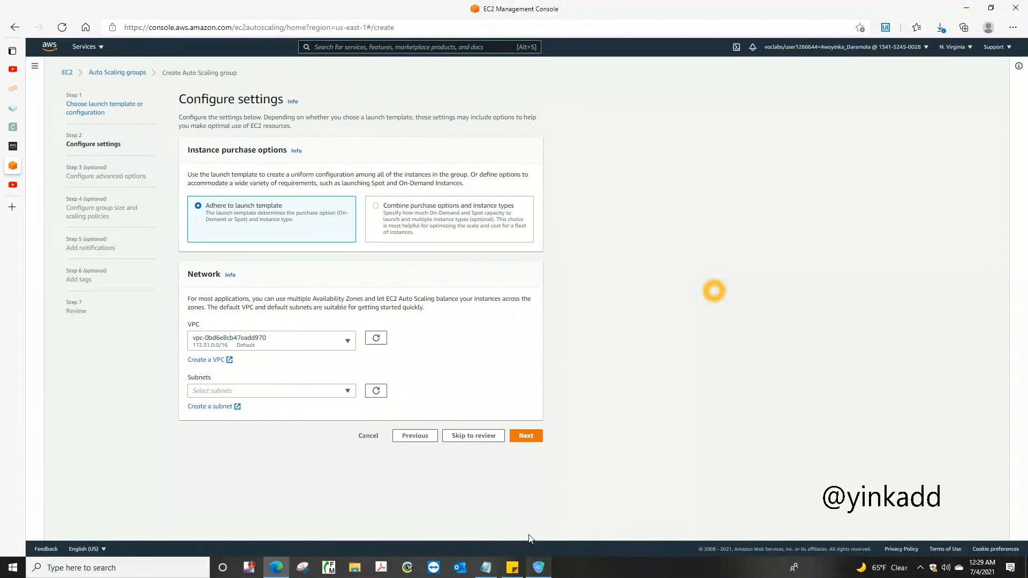
Set the Auto Scaling group's network to the Example VPC with Private Subnet 1 and Private Subnet 2, and continue
left_click(347, 343)
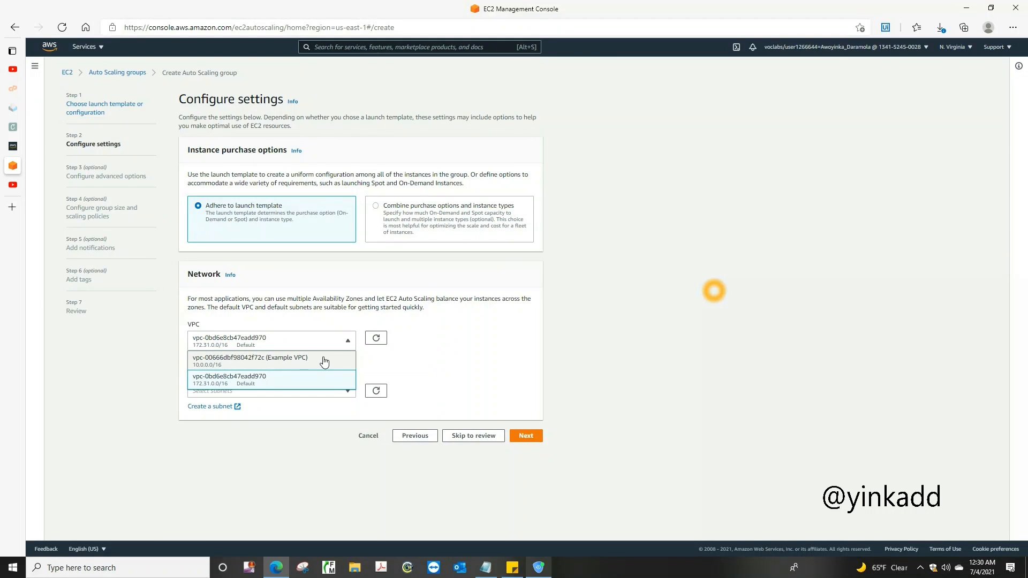
left_click(325, 361)
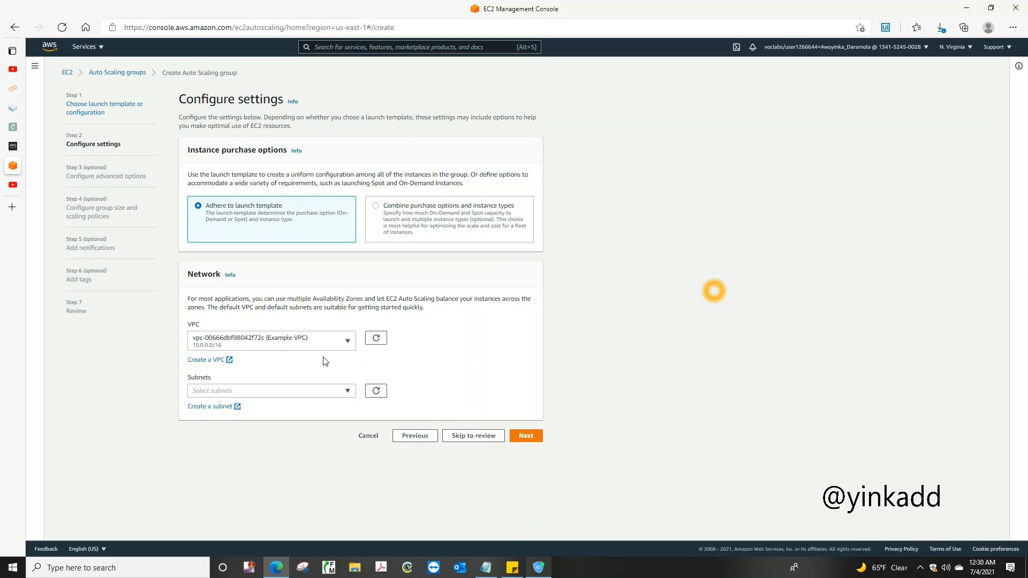
left_click(344, 392)
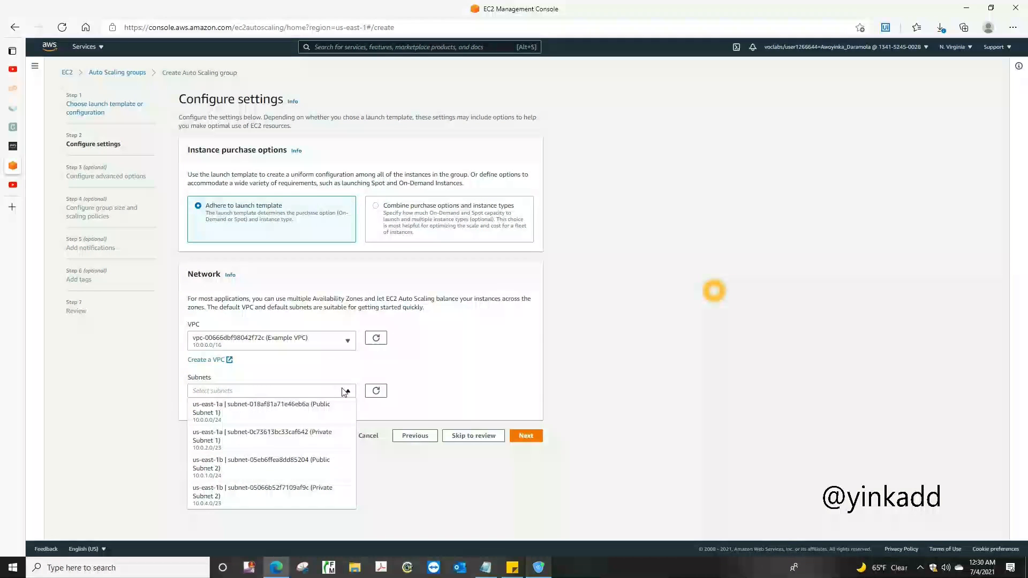
left_click(328, 439)
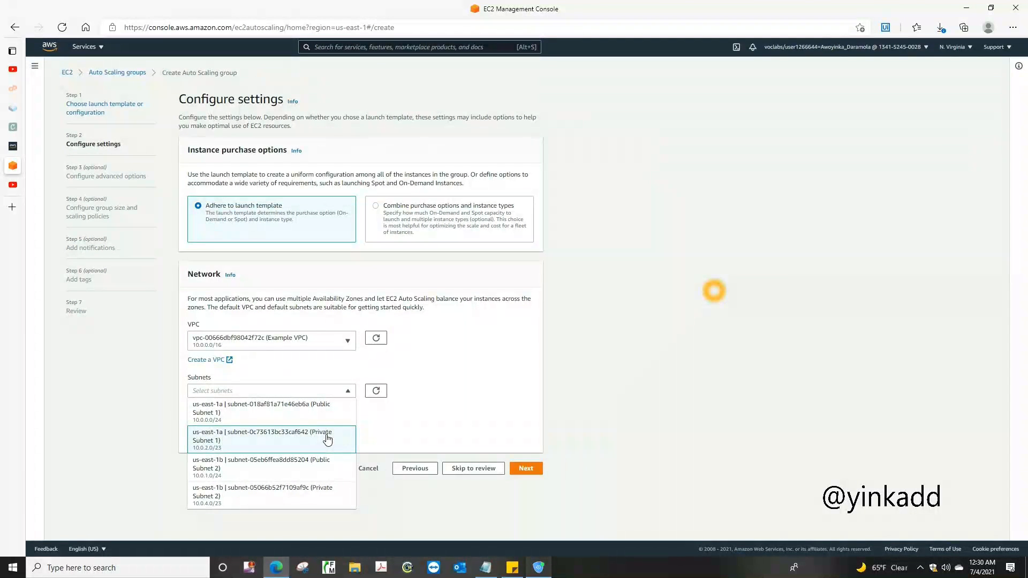
left_click(297, 499)
left_click(438, 437)
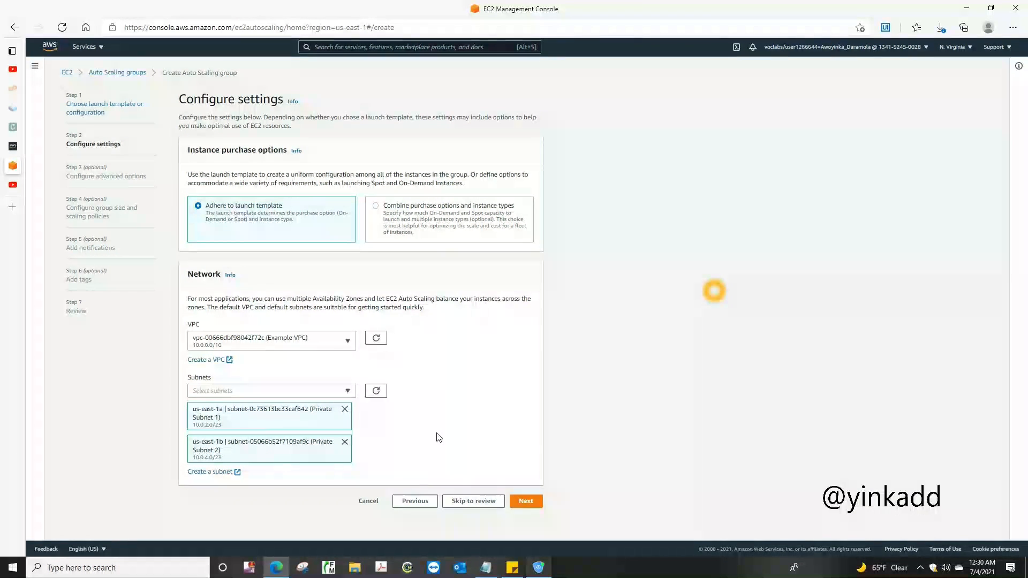
left_click(524, 502)
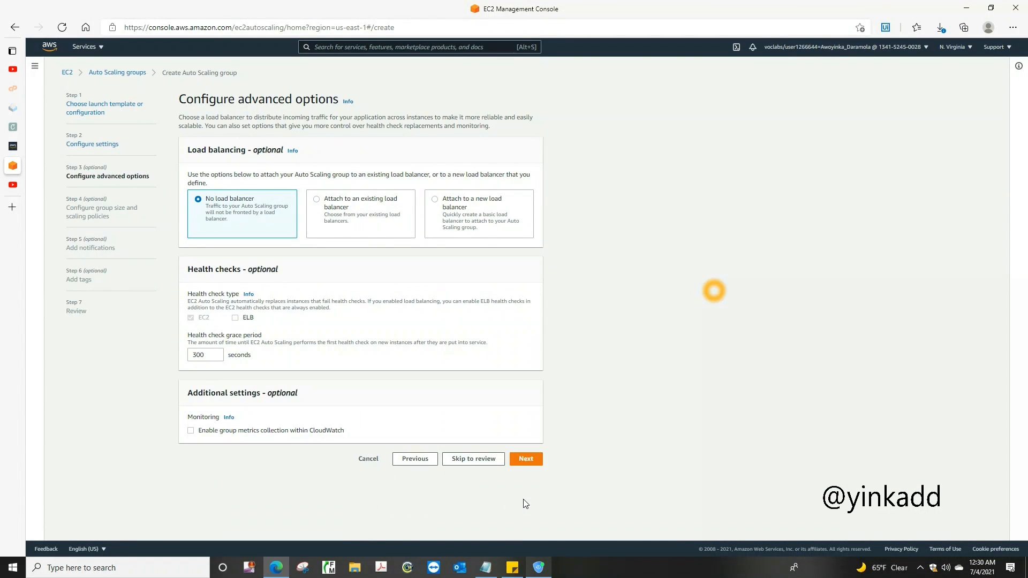
Attach the Auto Scaling group to the existing load balancer through LabTargetGroup and continue to the group size
left_click(316, 202)
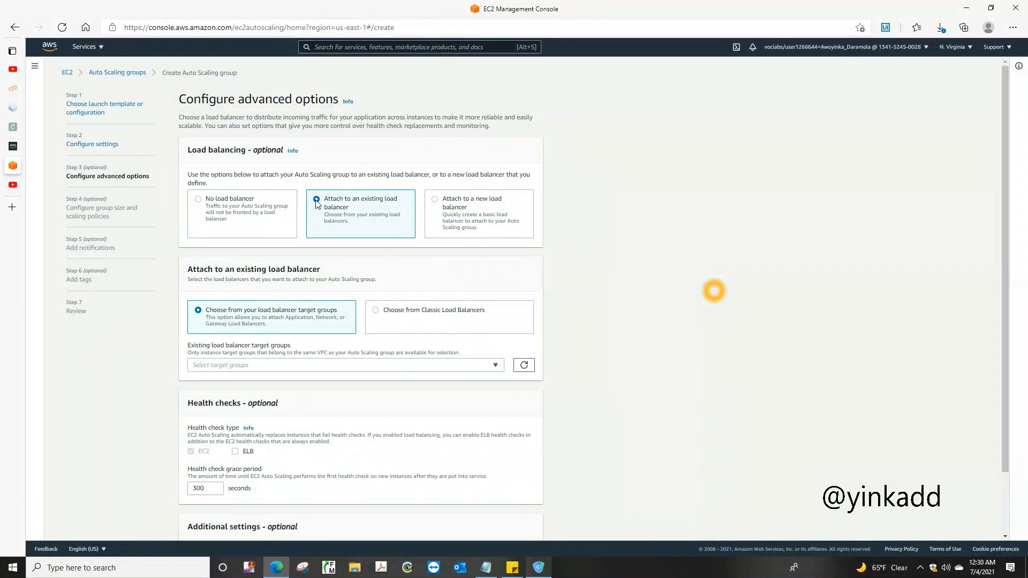
left_click(495, 367)
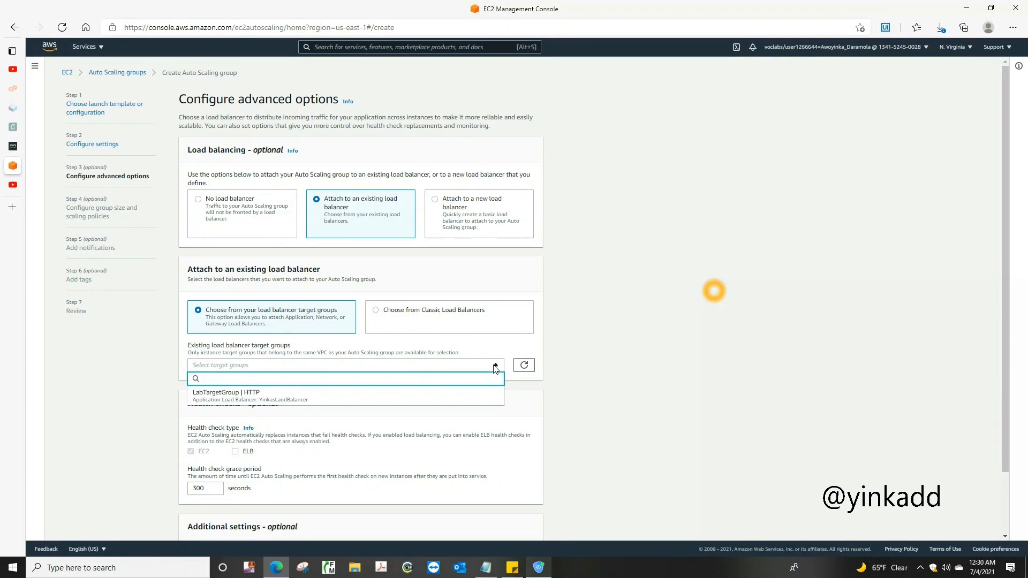
left_click(344, 400)
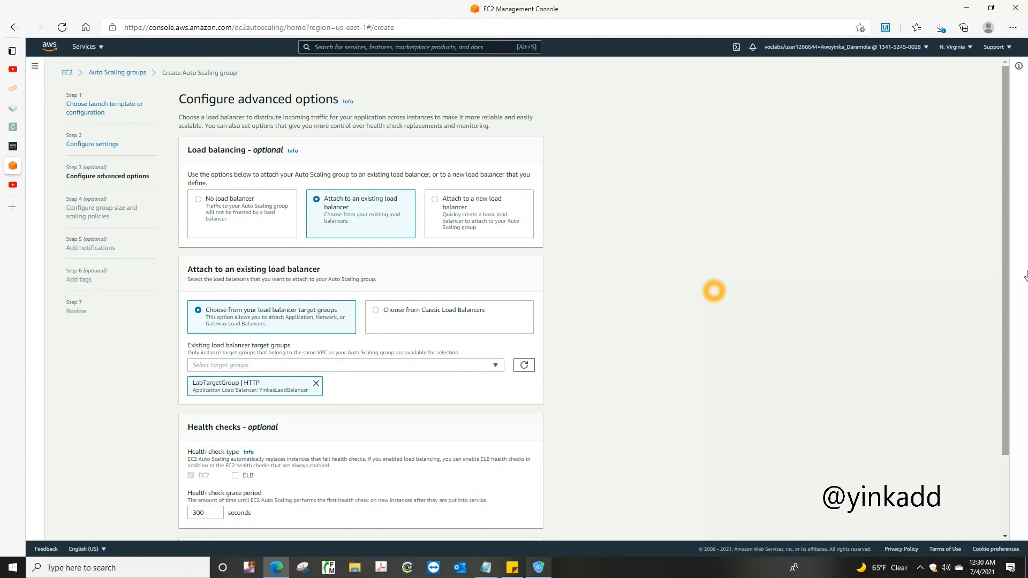
left_click_drag(1001, 287, 1010, 366)
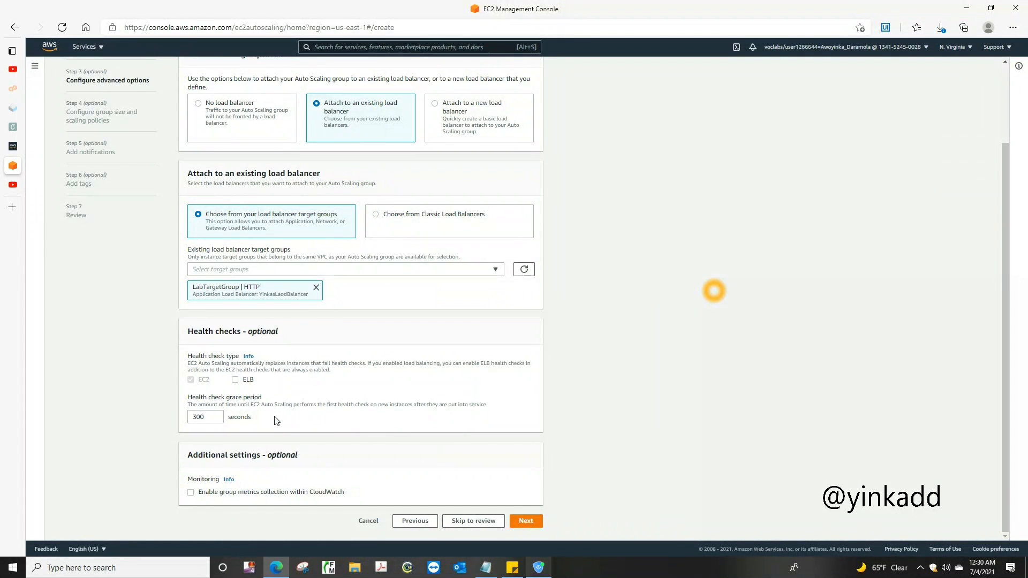
left_click(525, 521)
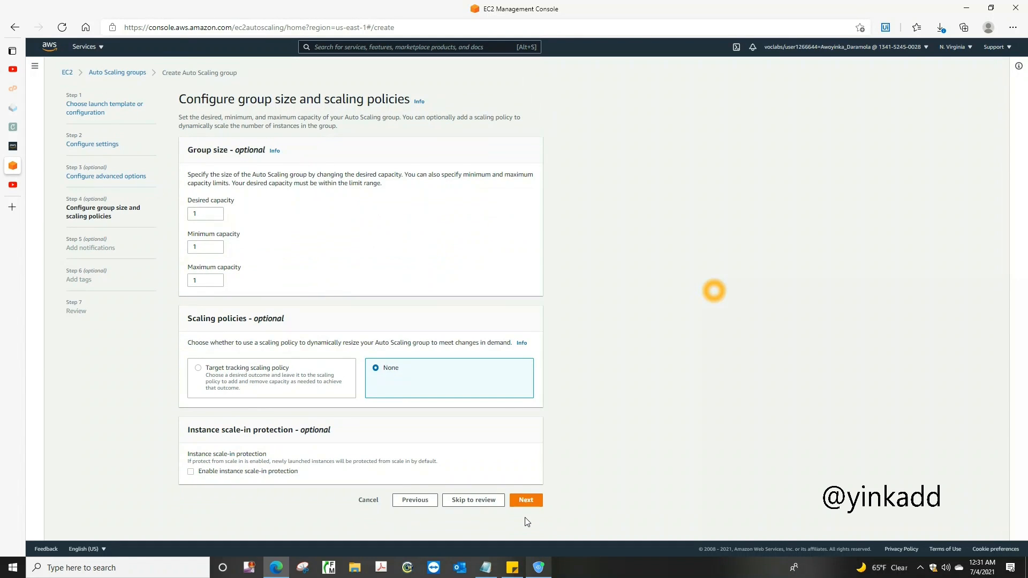
Set the desired, minimum and maximum capacity to 2 with no scaling policy, and skip adding notifications
left_click(193, 217)
left_click_drag(194, 215, 204, 215)
type("2")
left_click_drag(206, 245, 177, 252)
type("2")
left_click_drag(214, 280, 176, 282)
type("2")
left_click(423, 380)
left_click(518, 501)
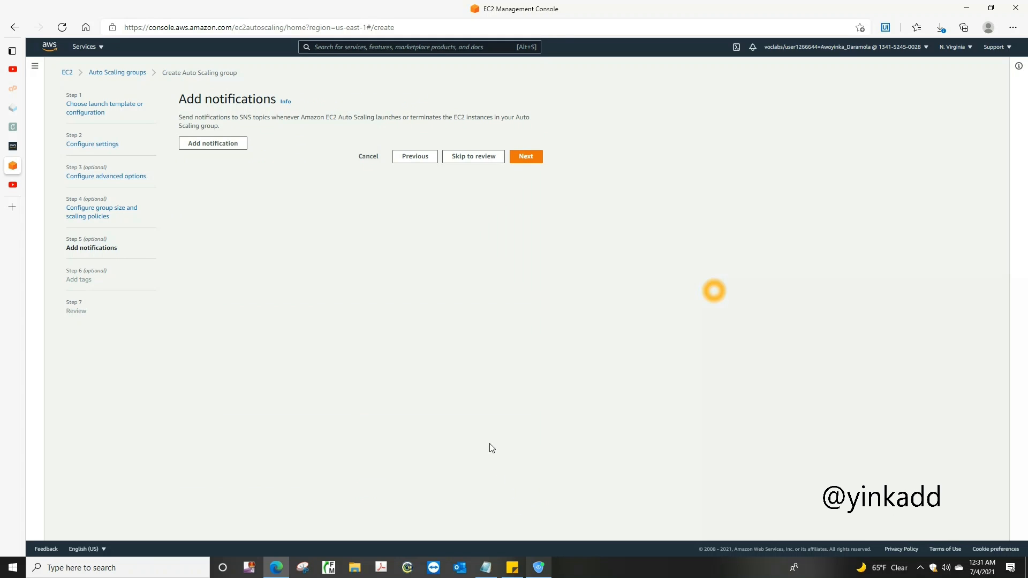
left_click(524, 160)
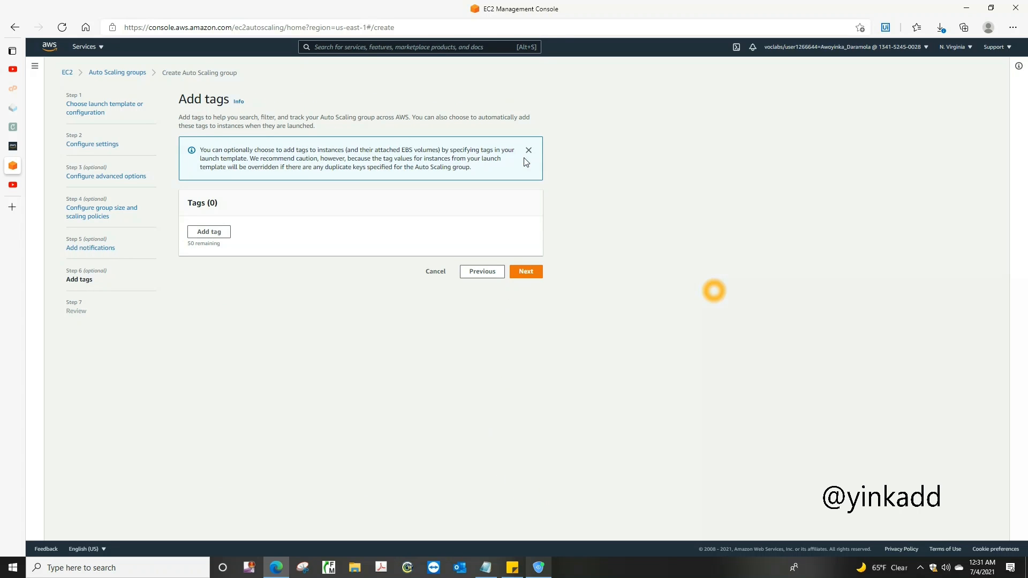
Add a tag with key Name and value ELB for new instances, and continue to the review
left_click(216, 233)
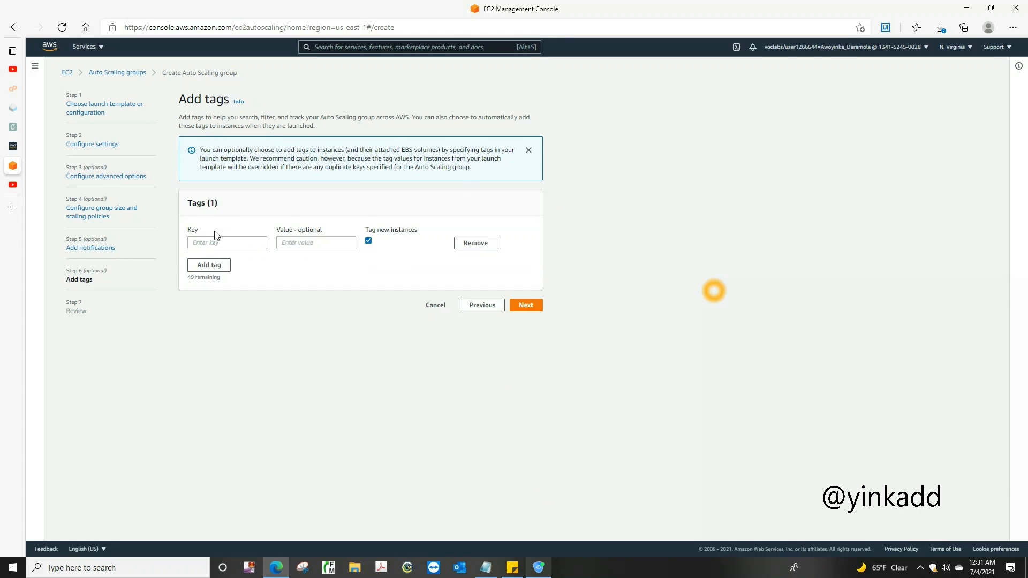
left_click(209, 244)
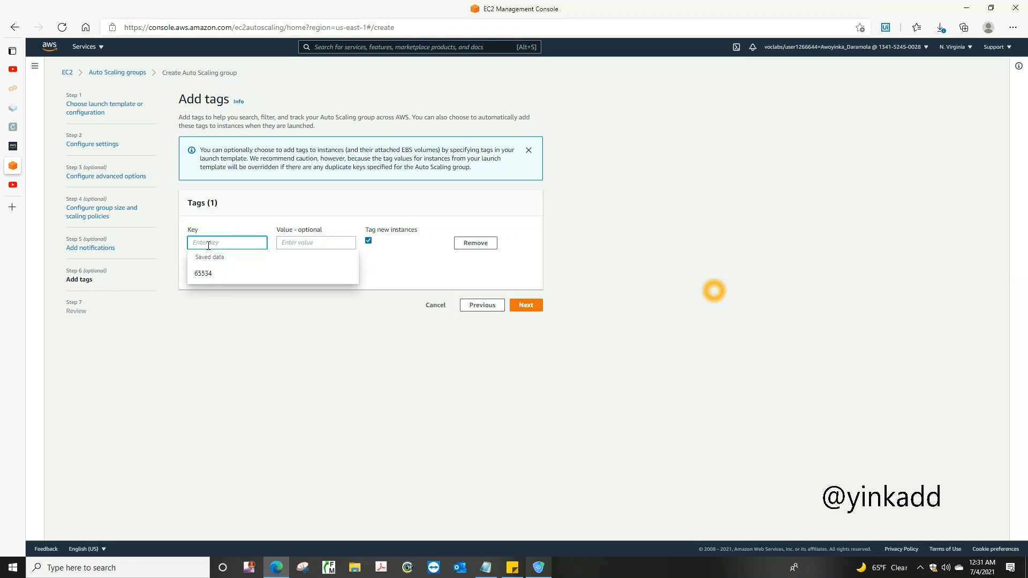
type("Name")
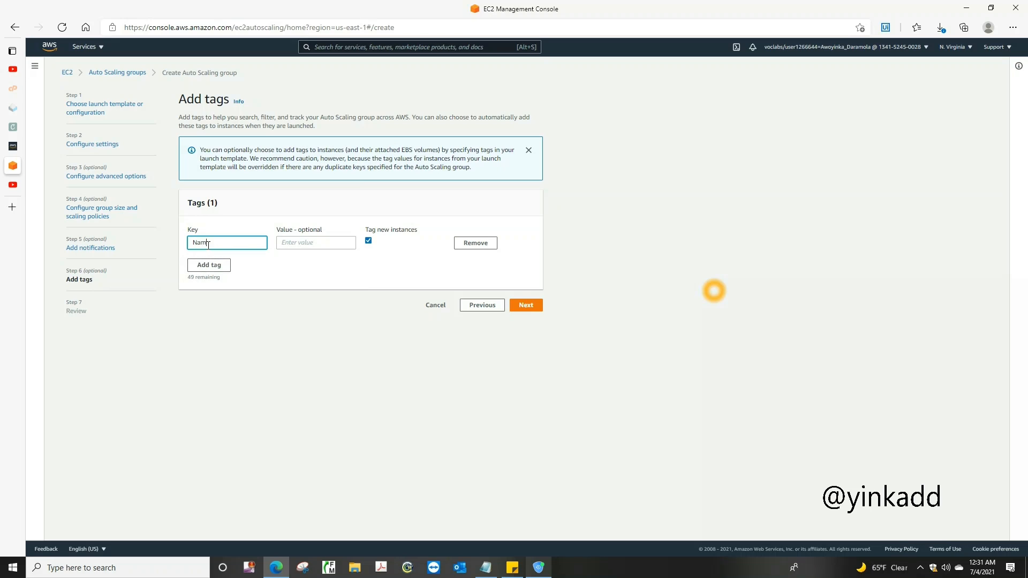
key("Tab")
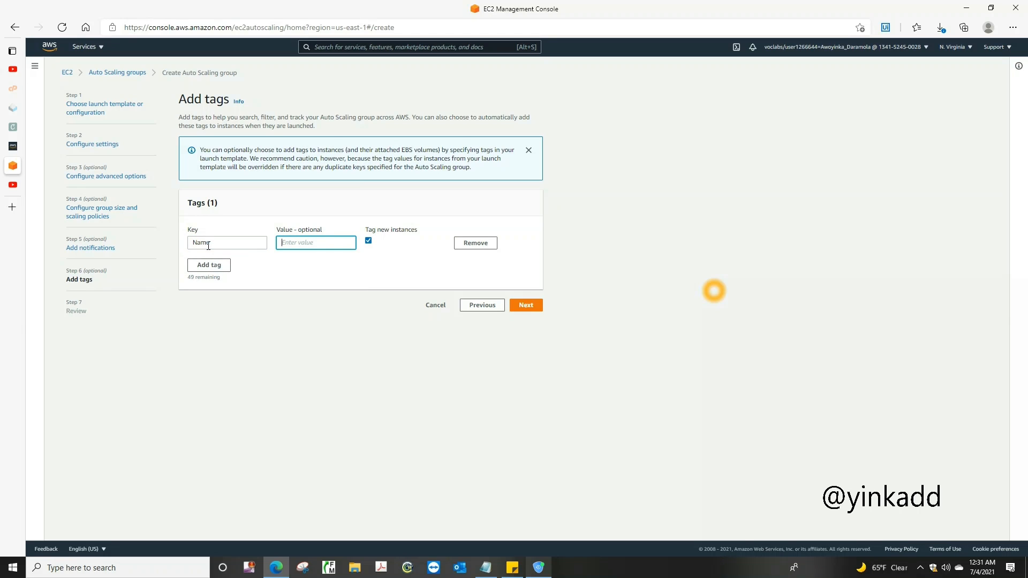
type("ELB")
left_click(522, 307)
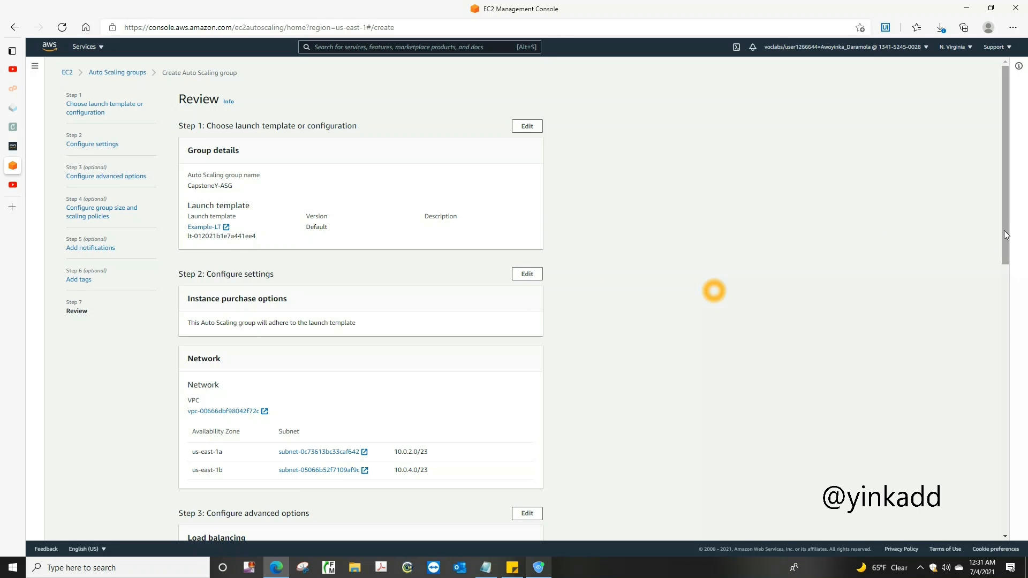
Review the Auto Scaling group's configuration through to the tags and create the group
left_click_drag(1004, 251, 1022, 516)
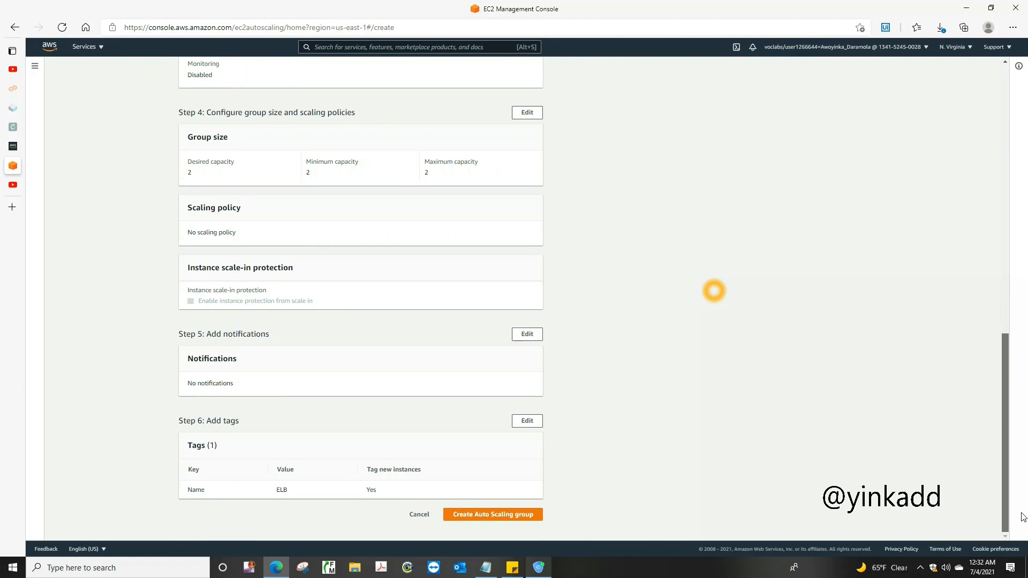
left_click_drag(1021, 513, 1021, 539)
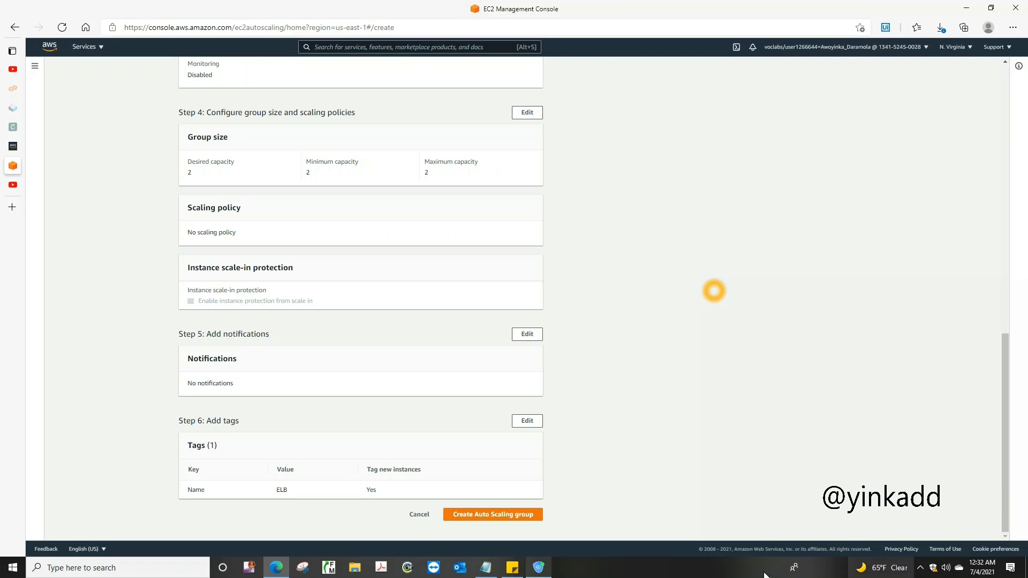
left_click(513, 513)
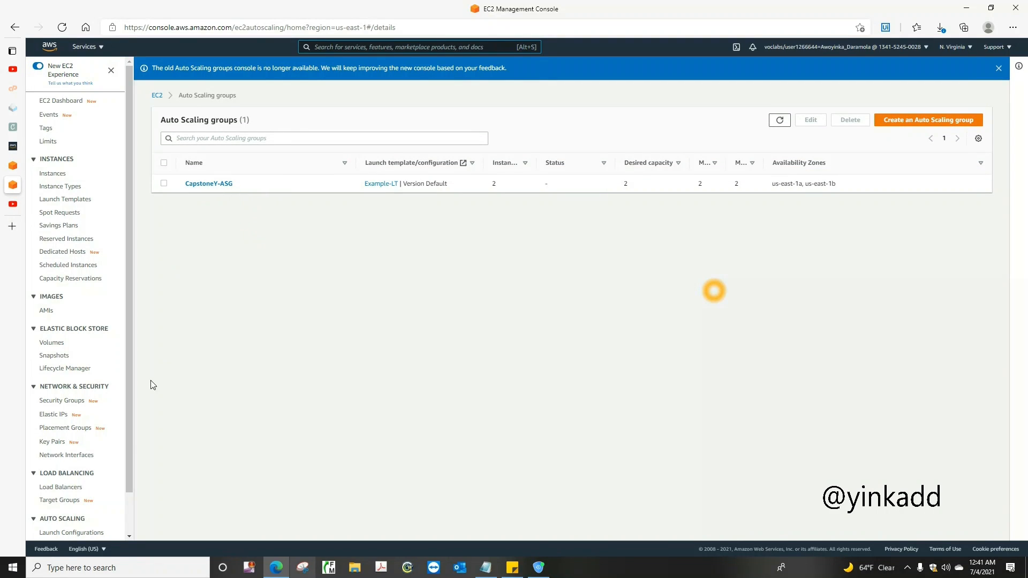
Open LabTargetGroup from the target groups to check the health of its registered targets
scroll(126, 473, "down", 1)
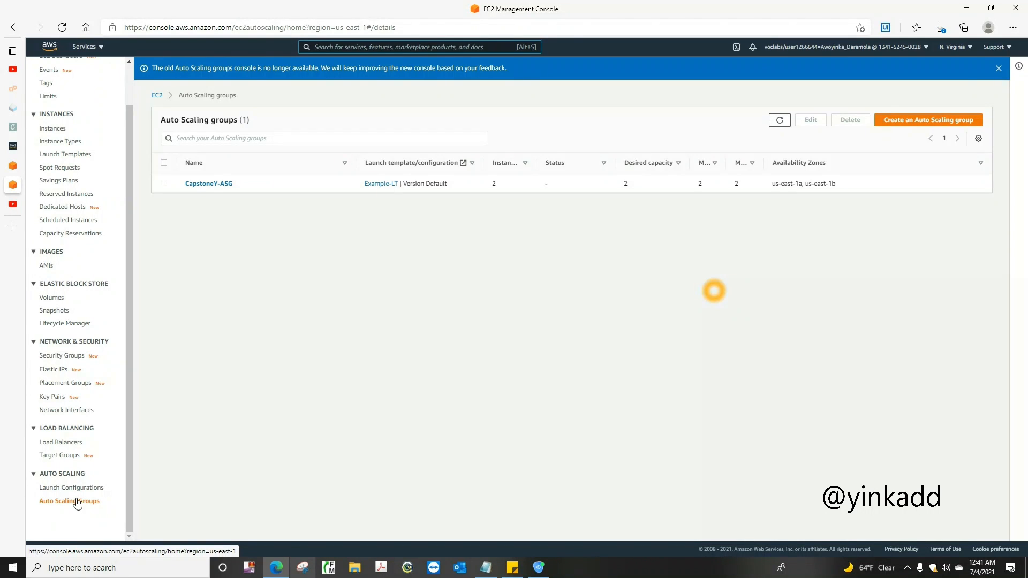
left_click(67, 457)
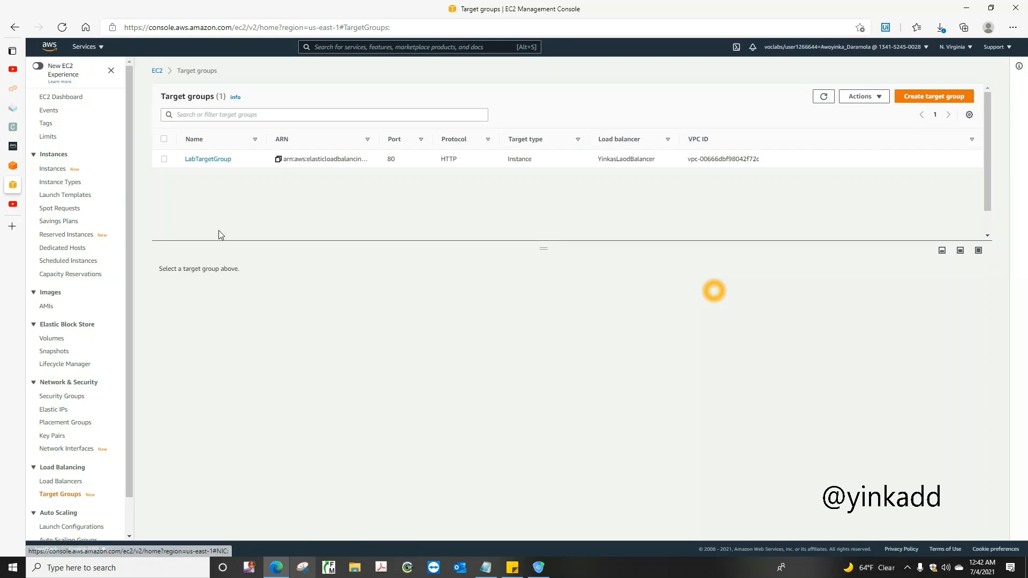
left_click(209, 159)
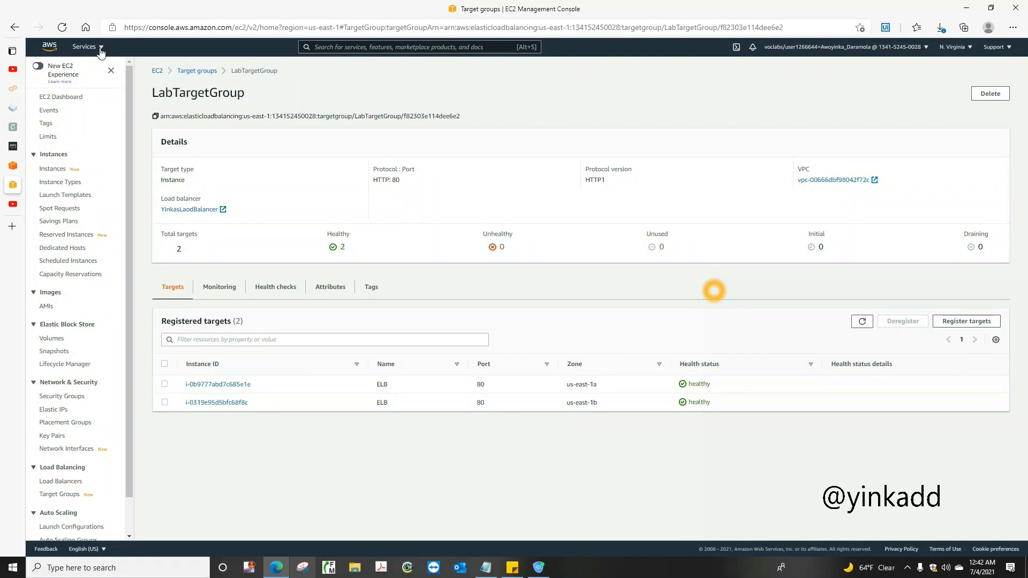
Show the running EC2 instances and inspect the two named ELB, leaving none selected
left_click(65, 101)
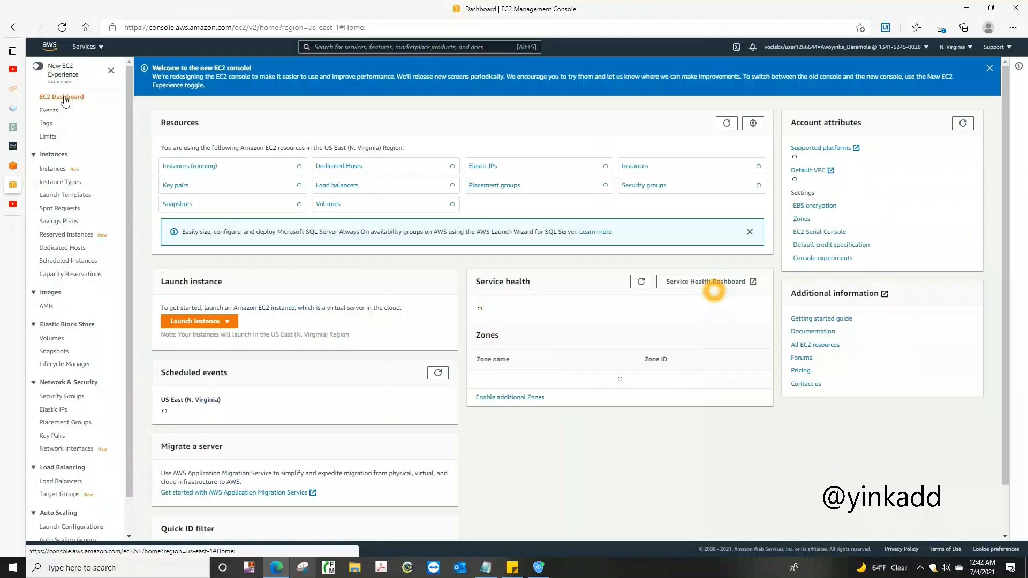
left_click(180, 166)
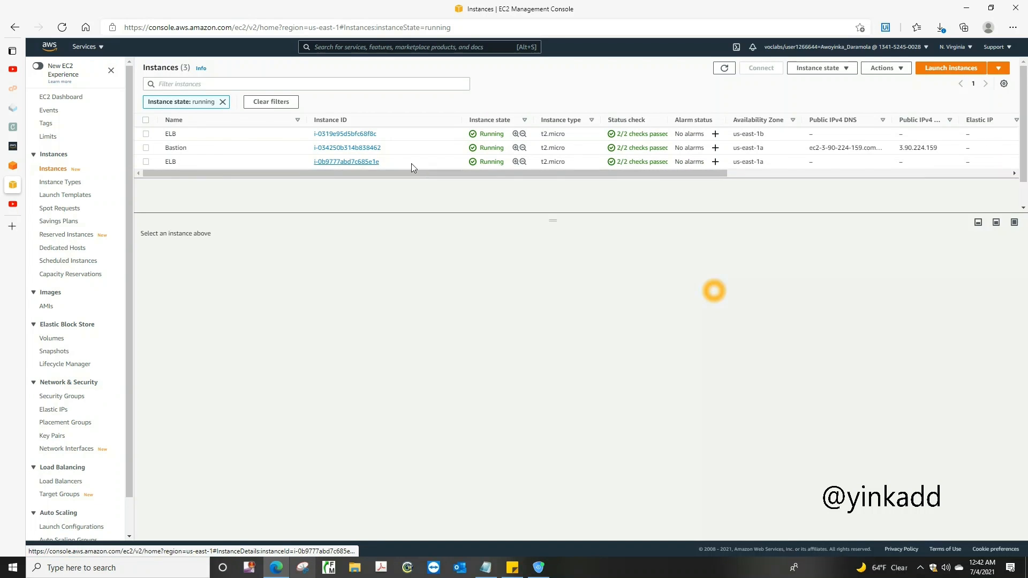
left_click(146, 134)
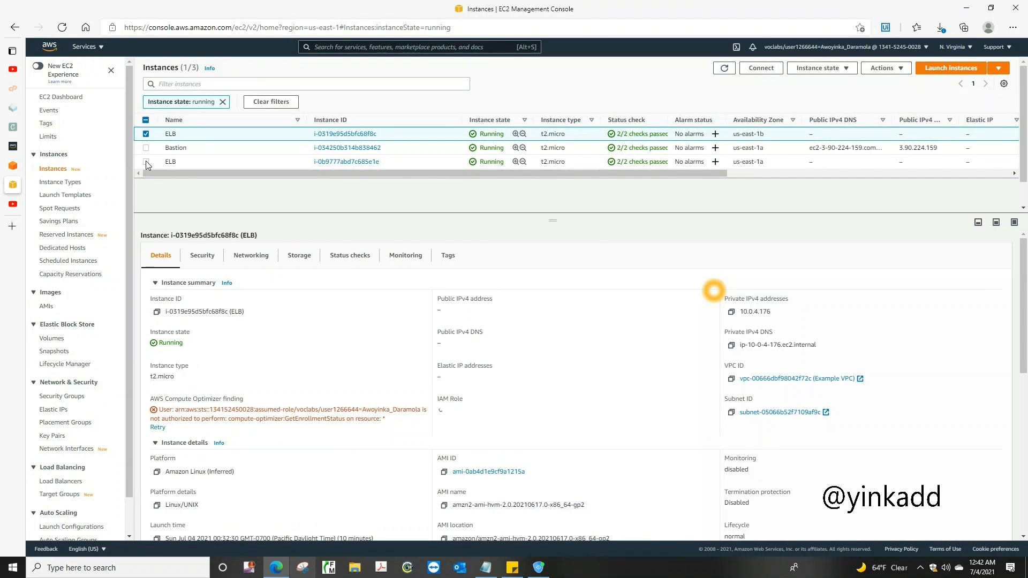
left_click(146, 161)
left_click(146, 134)
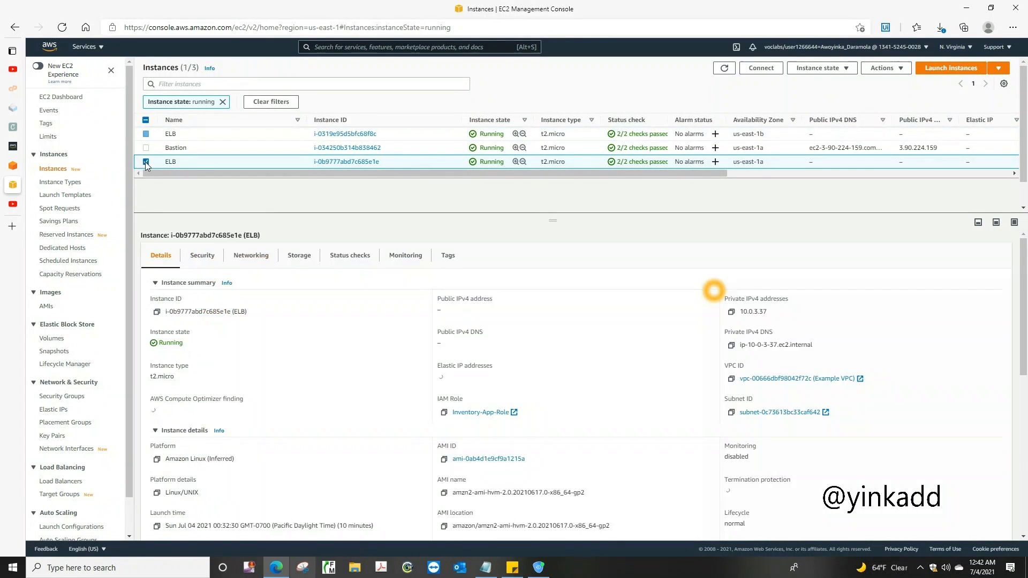
left_click(145, 161)
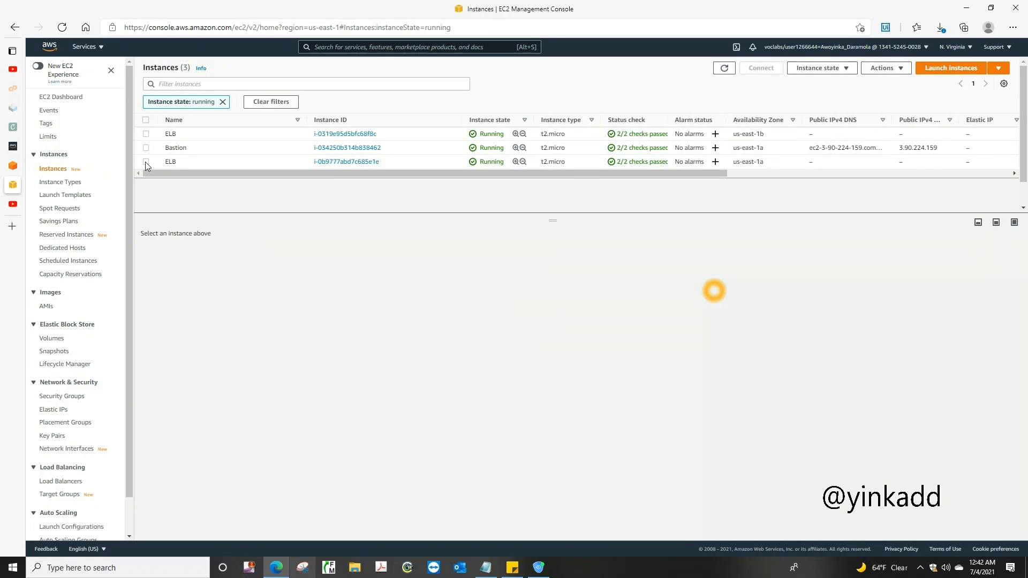
Reopen LabTargetGroup, select both registered ELB instances and open target registration
left_click(54, 99)
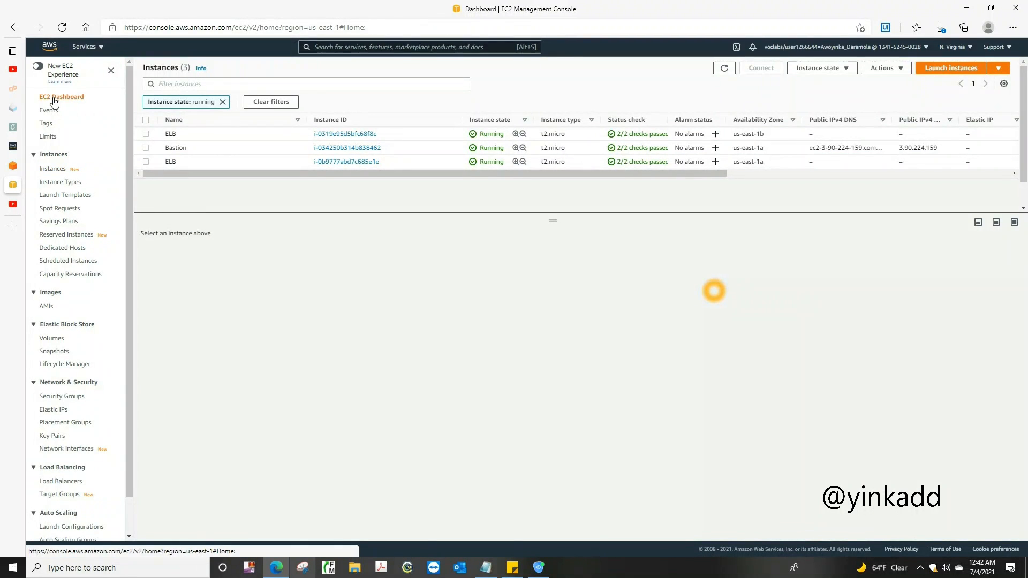
left_click(61, 495)
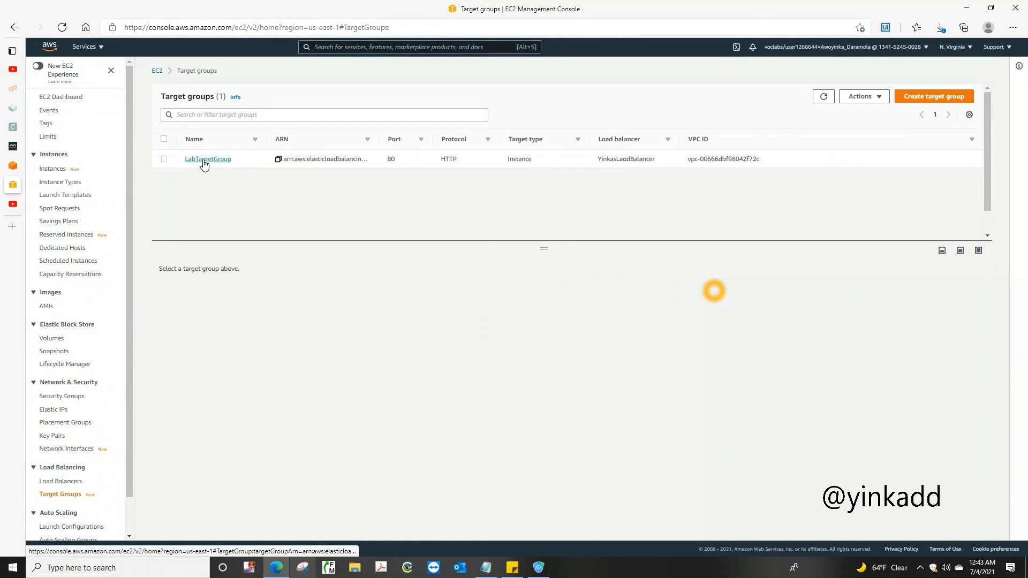
left_click(204, 161)
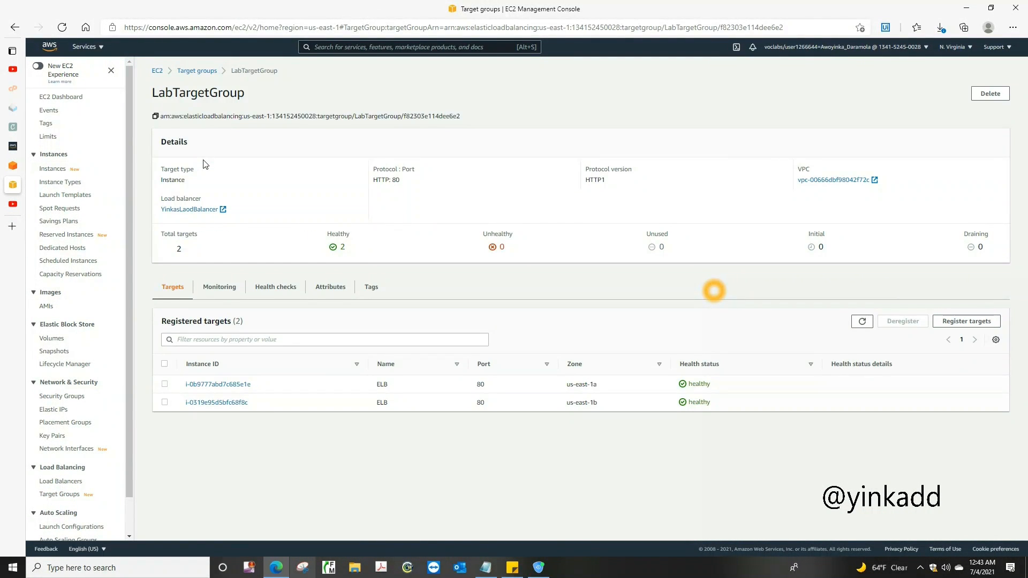
left_click(165, 384)
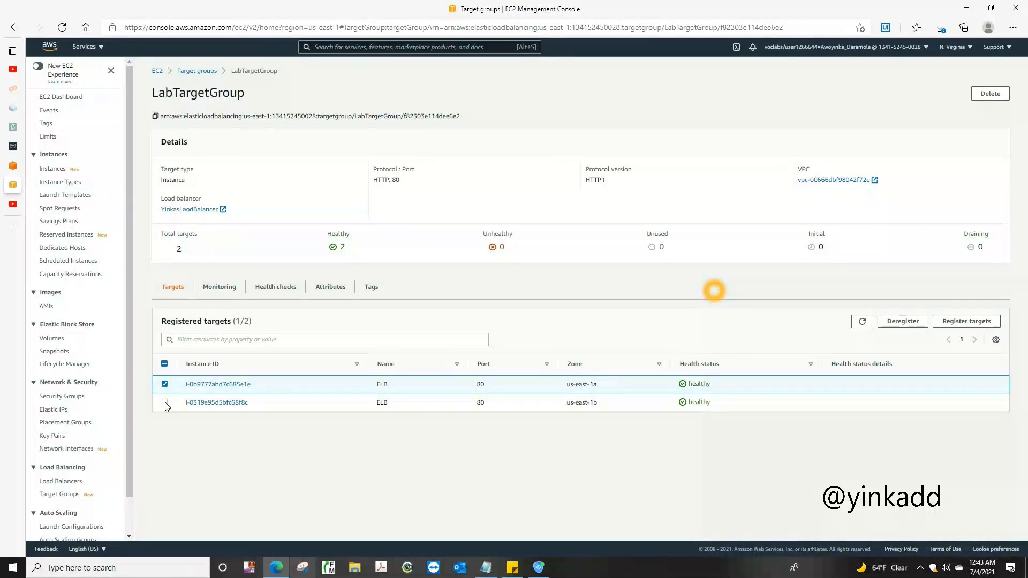
left_click(164, 402)
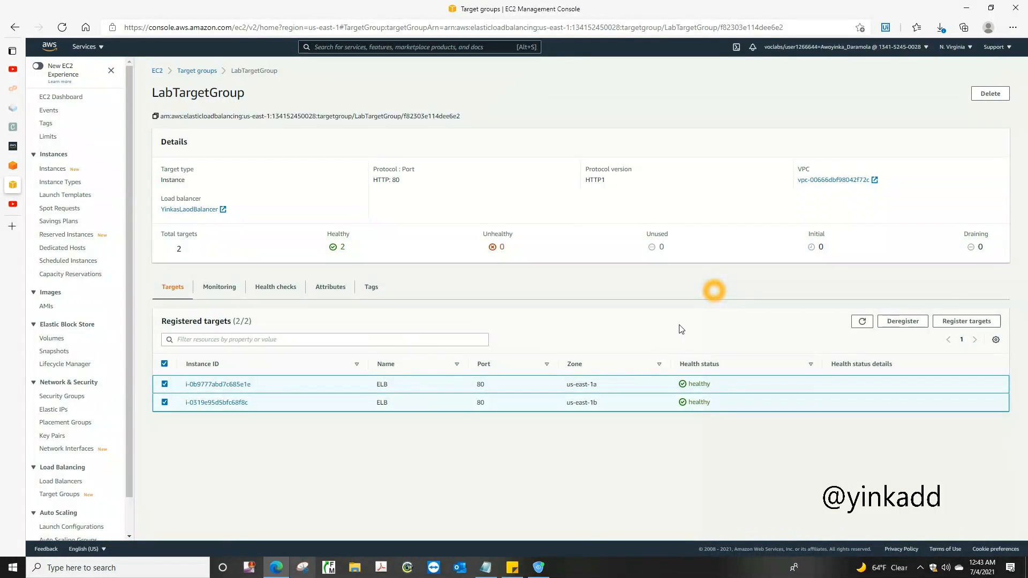
left_click(962, 322)
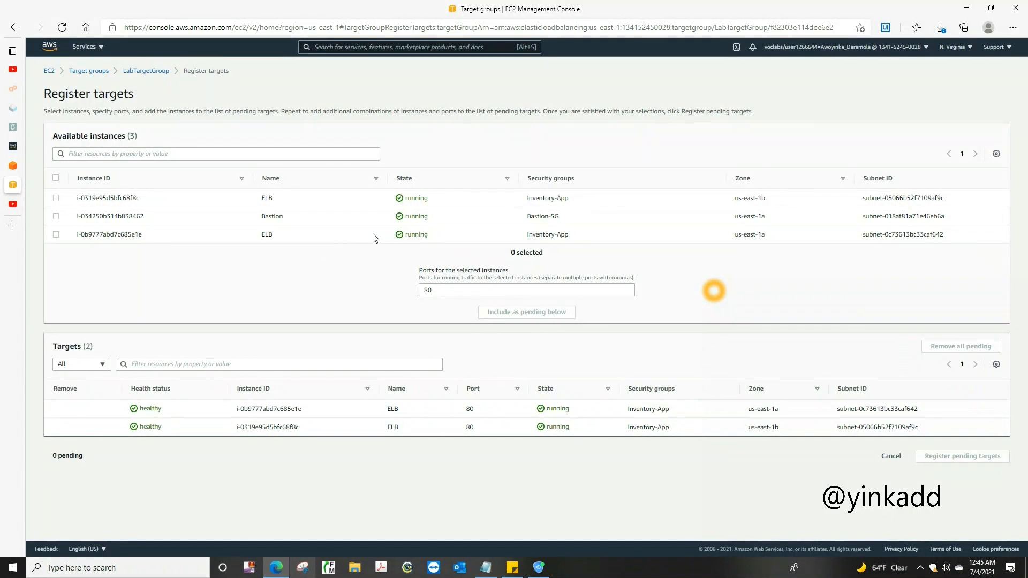
Try to include both ELB instances as pending targets on port 80, then return to LabTargetGroup and clear the selection
left_click(56, 199)
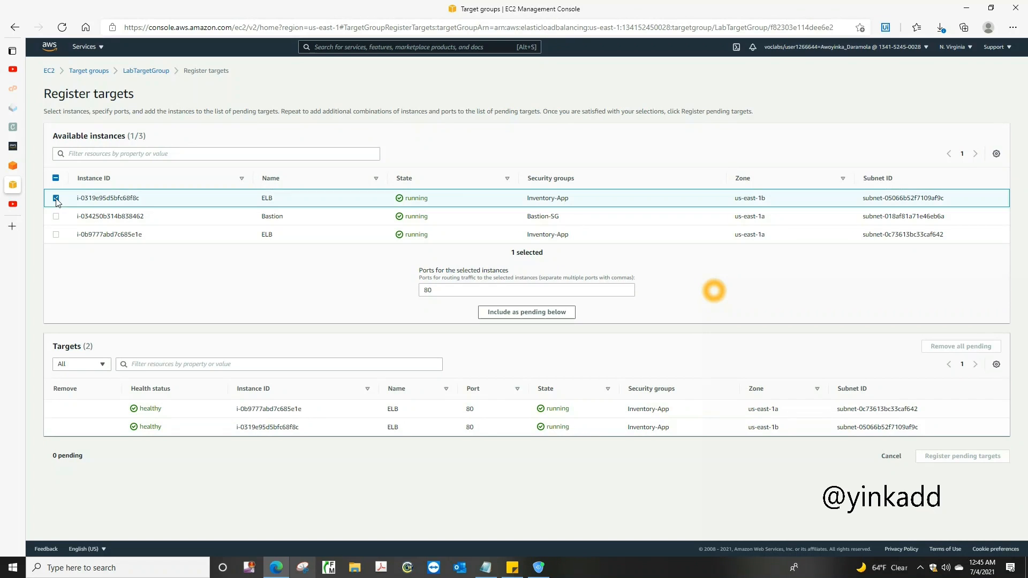
left_click(56, 235)
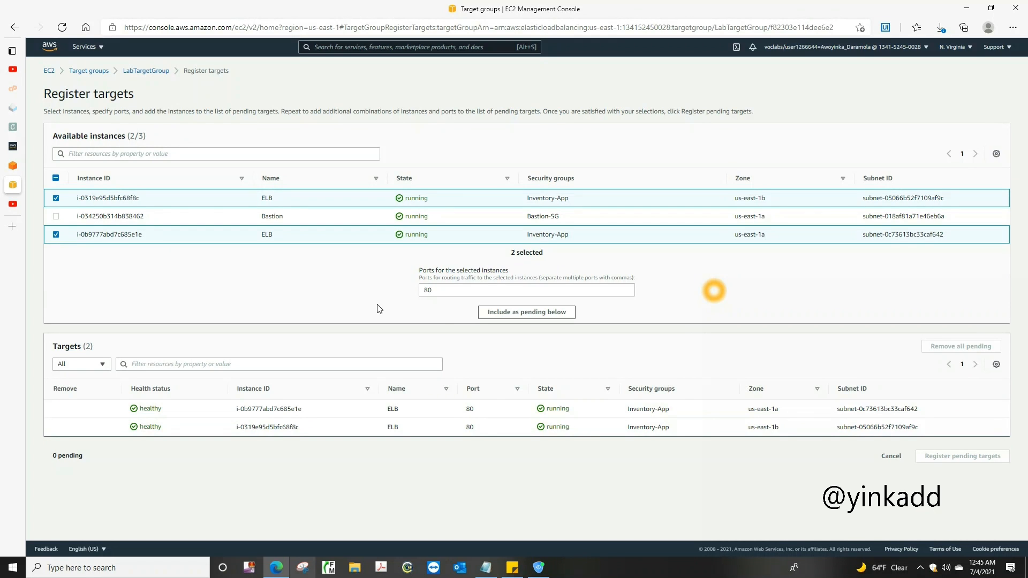
left_click(536, 317)
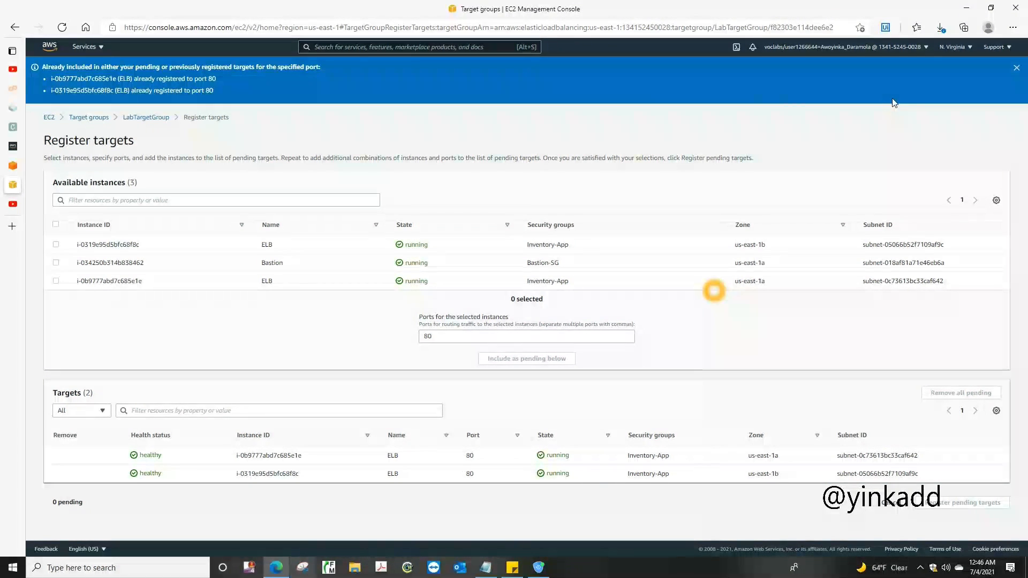
left_click(1013, 67)
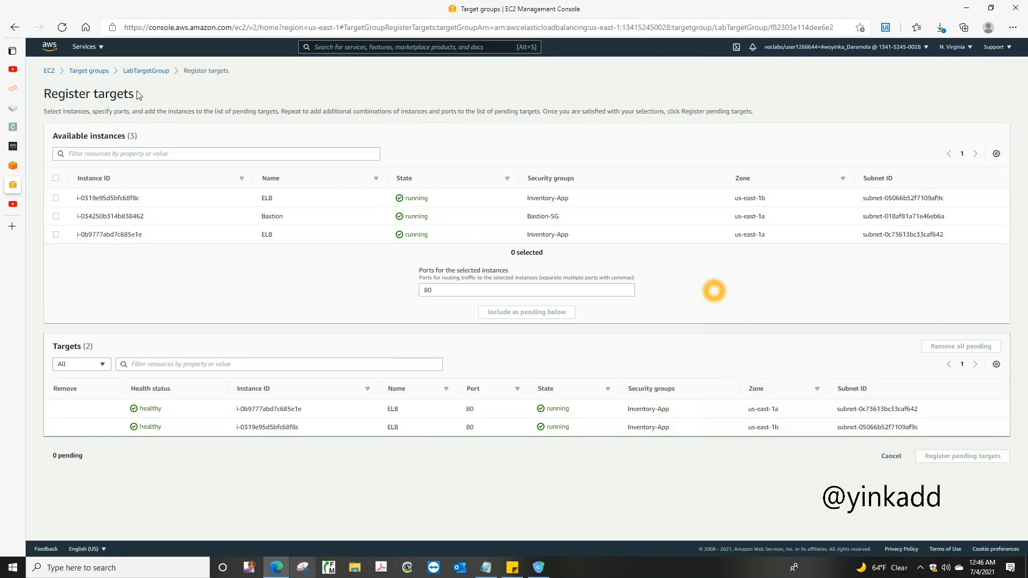
left_click(145, 71)
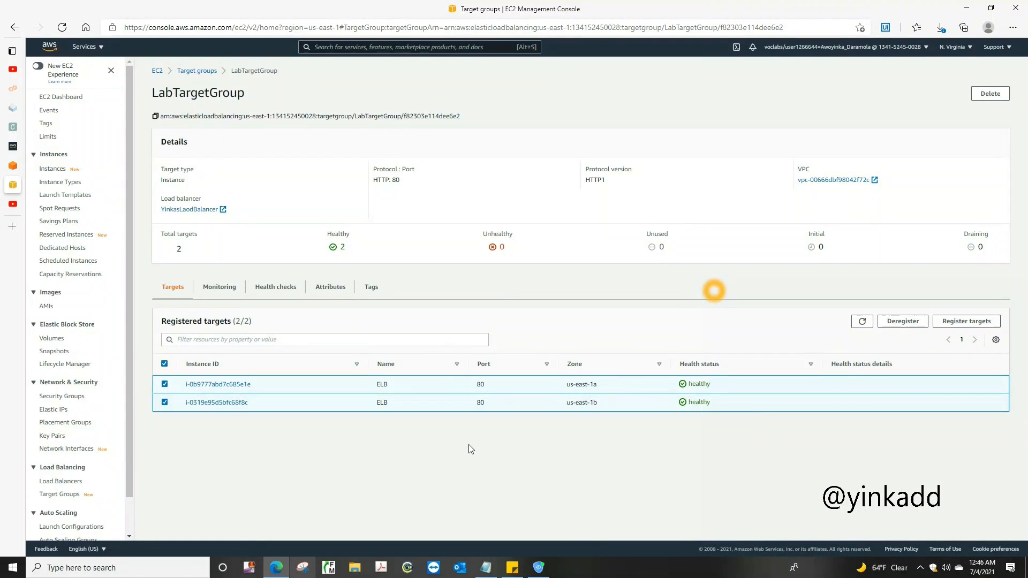
left_click(165, 366)
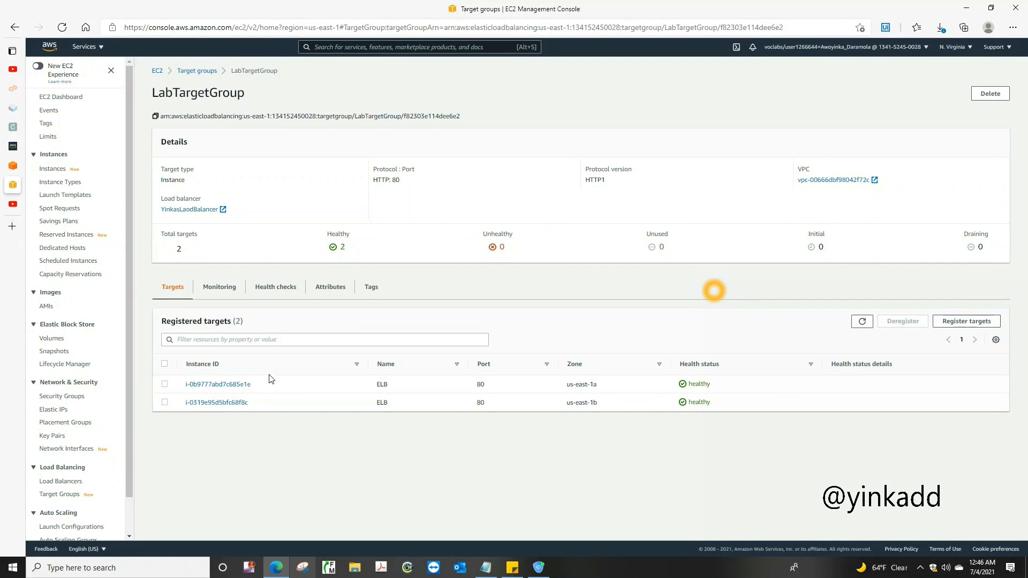
Copy the load balancer's DNS name and open it in a new browser tab to test the website
mouse_move(128, 394)
left_mouse_down()
mouse_move(129, 452)
mouse_move(133, 394)
left_mouse_up()
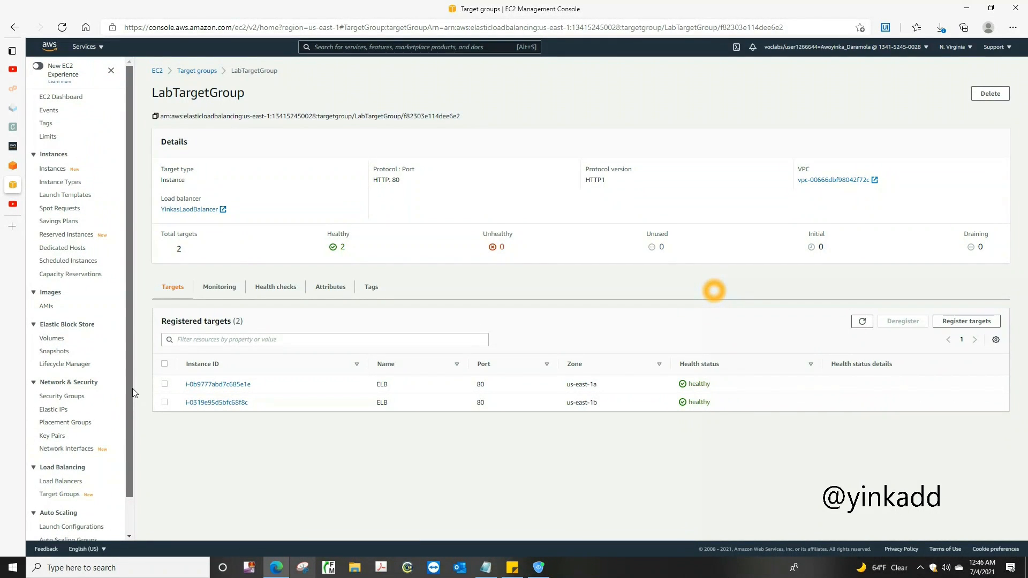
left_click(64, 481)
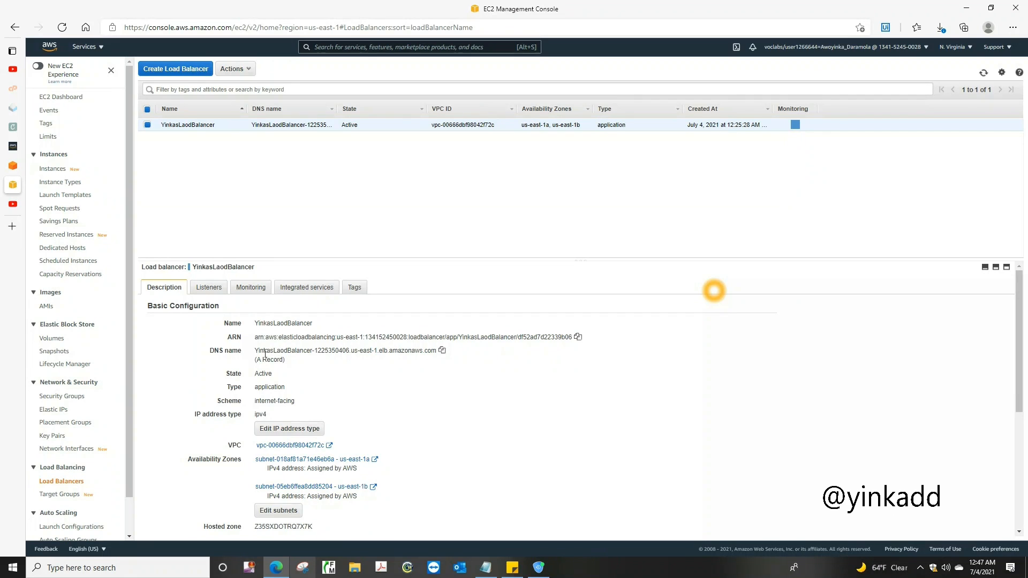
left_click(441, 350)
left_click(11, 228)
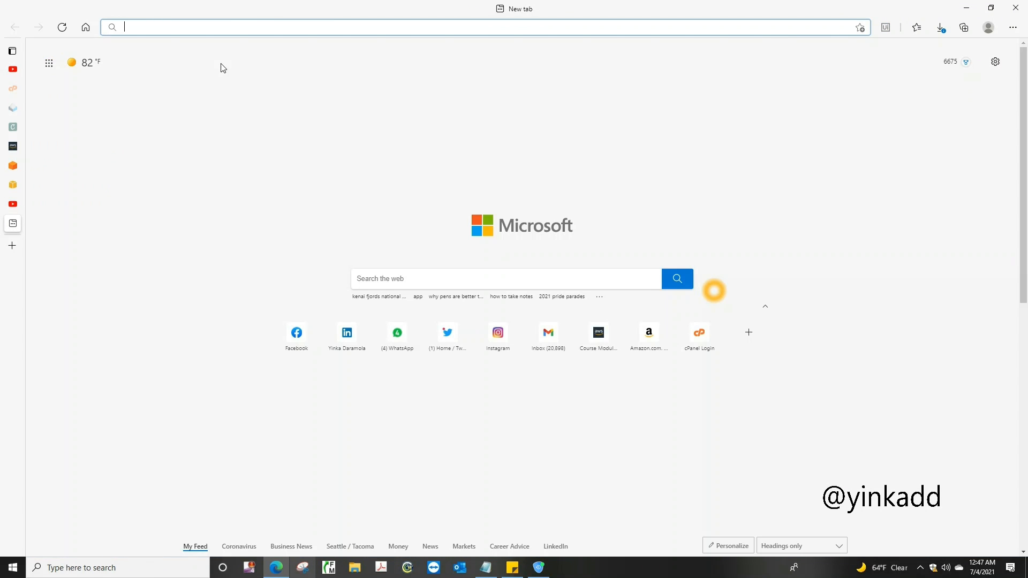
key("ctrl+v")
key("Return")
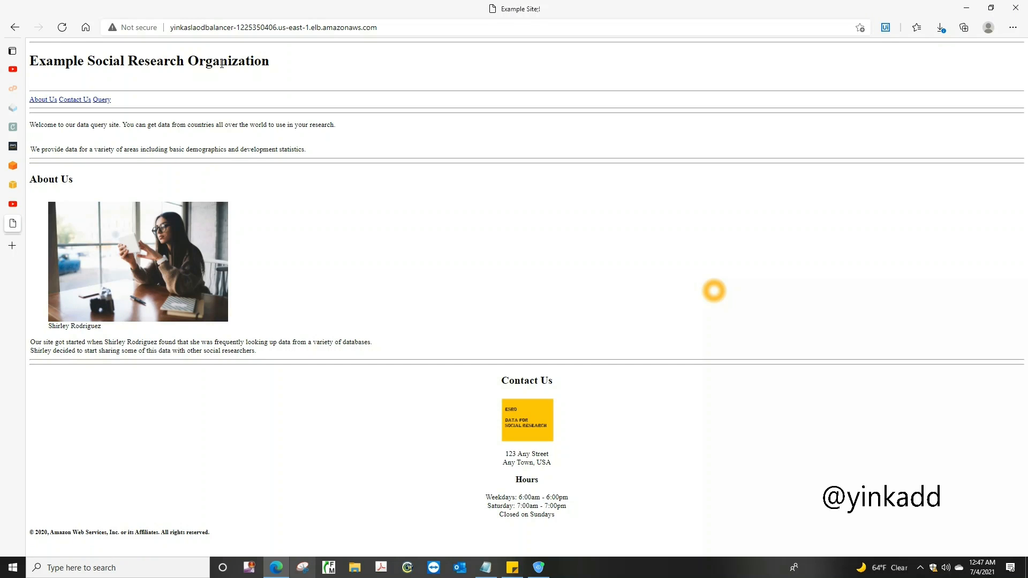
Open the website's Query page and run the Mobile phones query
left_click(101, 100)
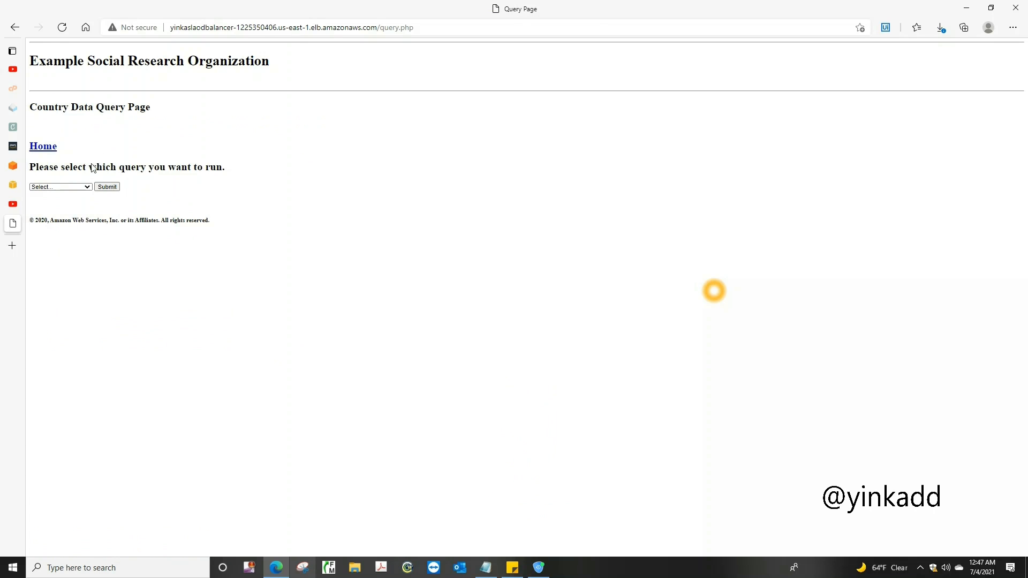
left_click(85, 187)
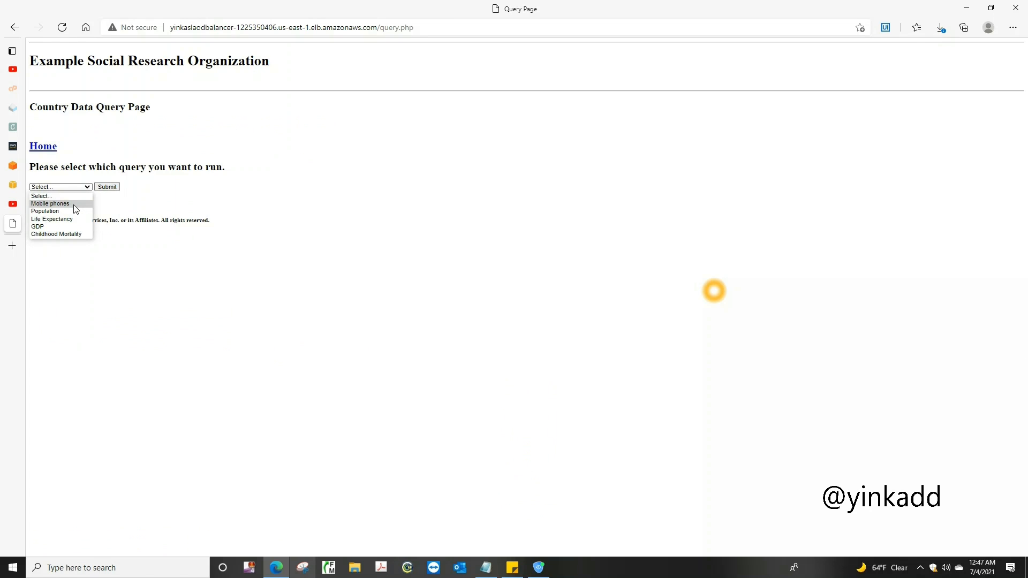
left_click(74, 204)
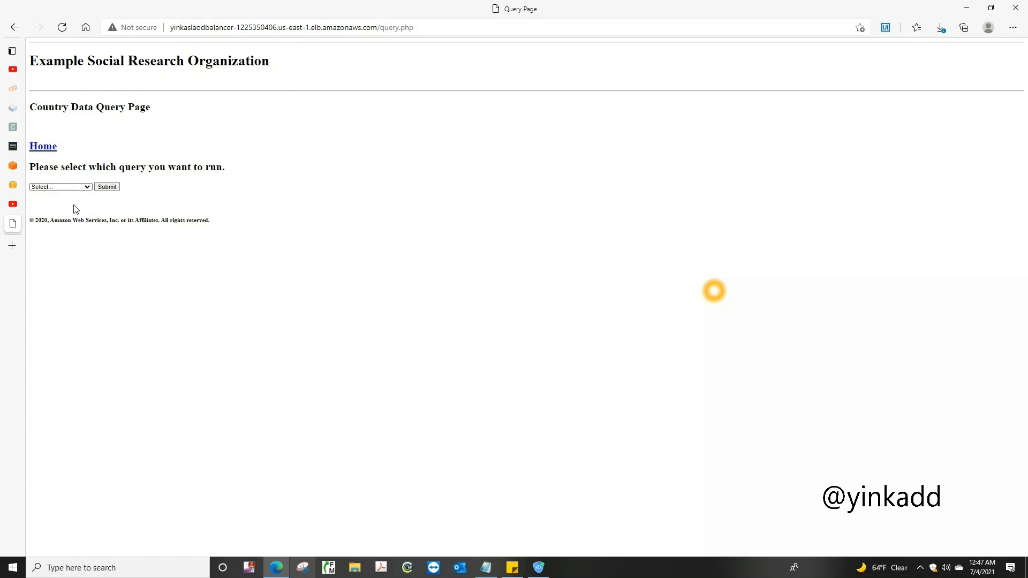
left_click(109, 188)
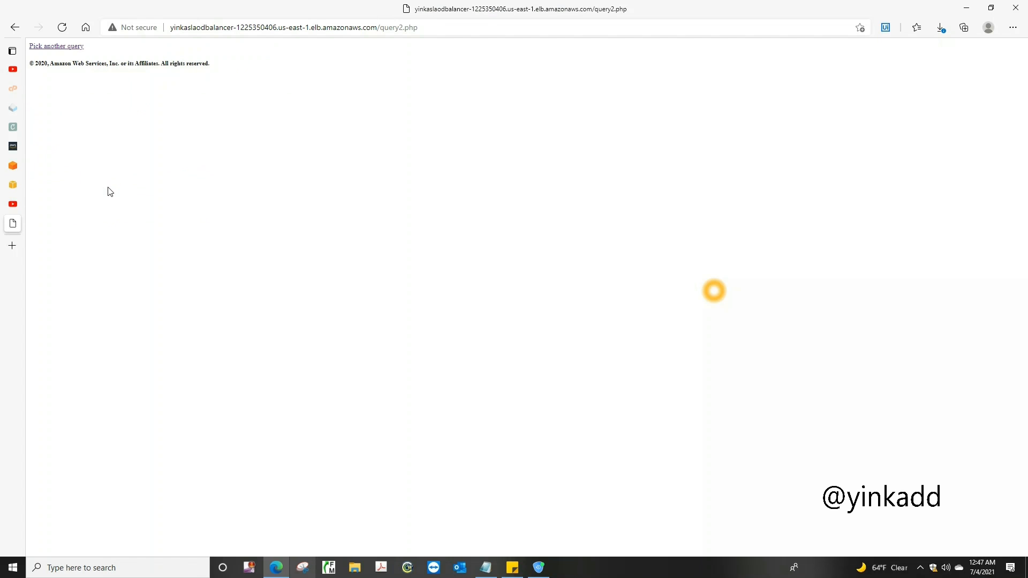
Pick another query on the website and run the Life Expectancy query
left_click(61, 48)
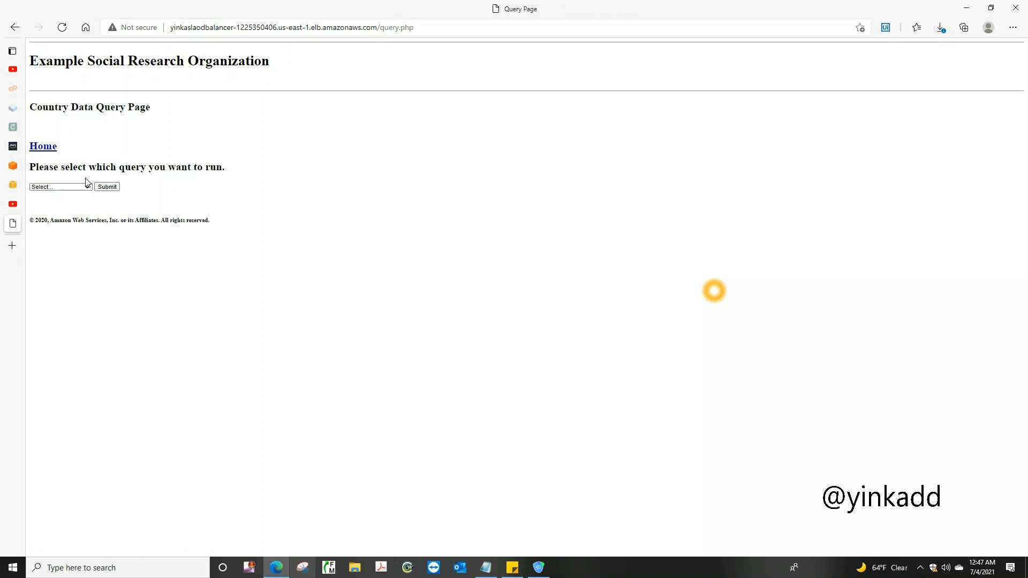
left_click(86, 186)
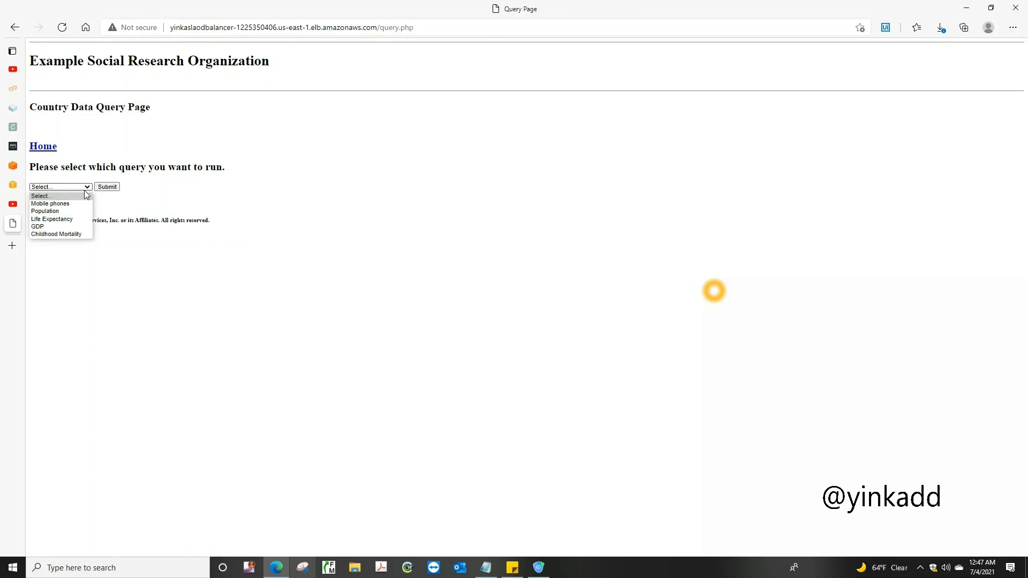
left_click(80, 220)
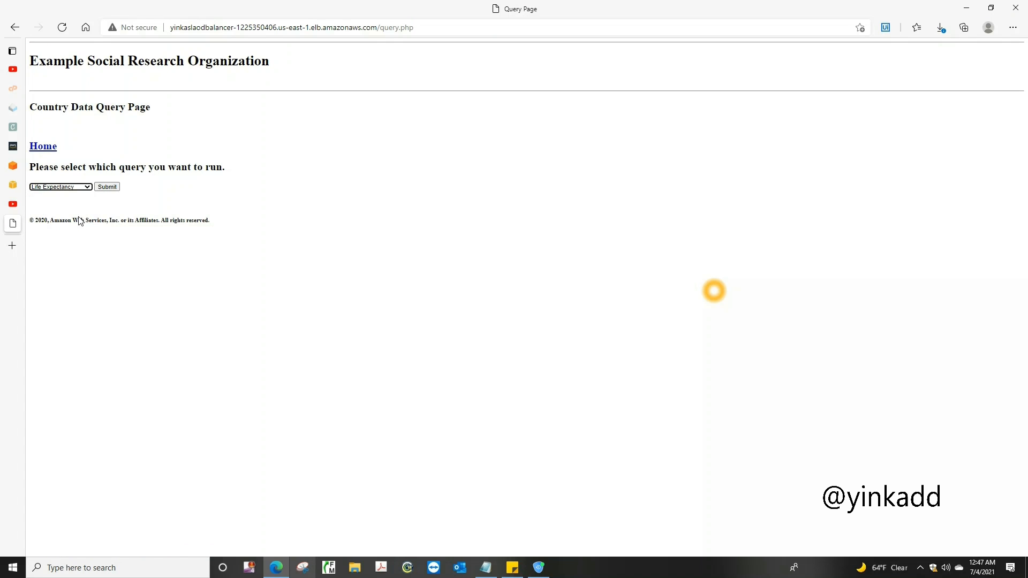
left_click(112, 187)
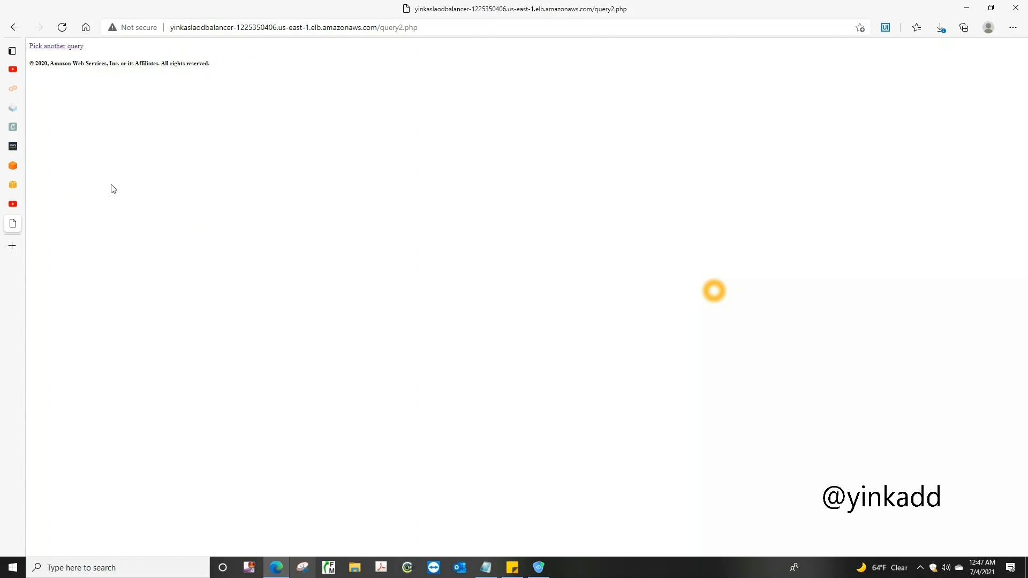
Run the Childhood Mortality query, check its result page, and return to the query selection
left_click(57, 47)
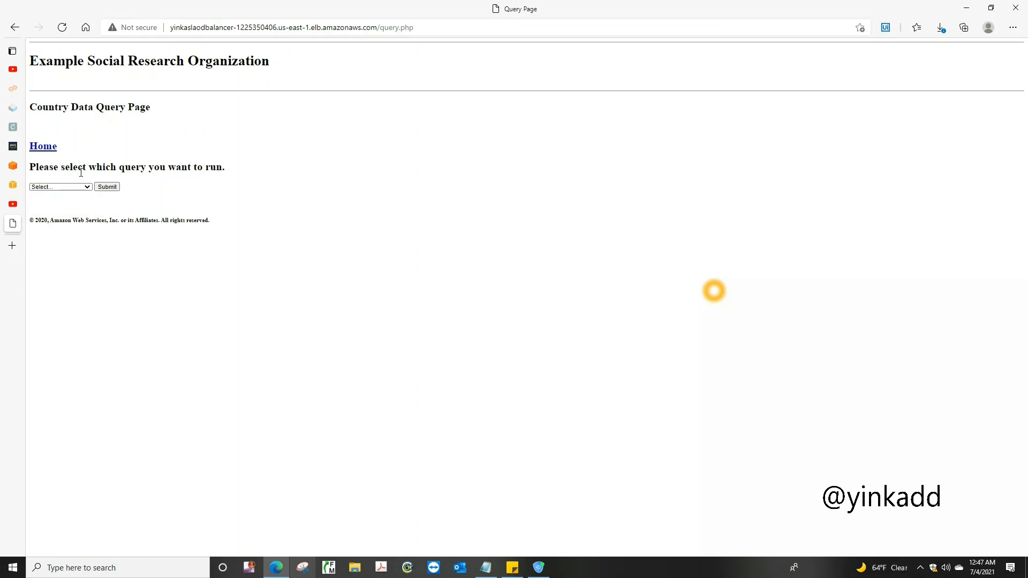
left_click(86, 188)
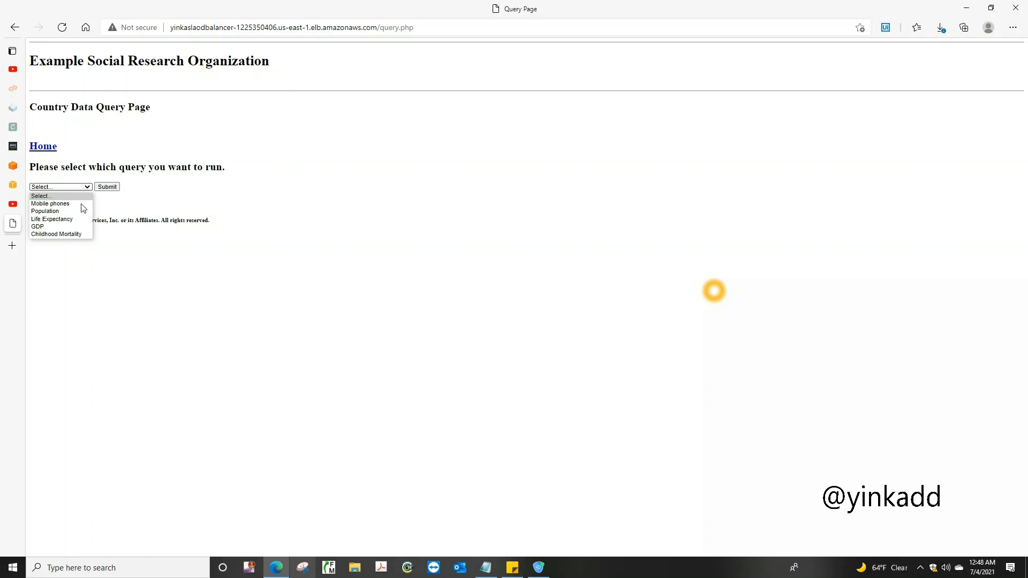
left_click(79, 234)
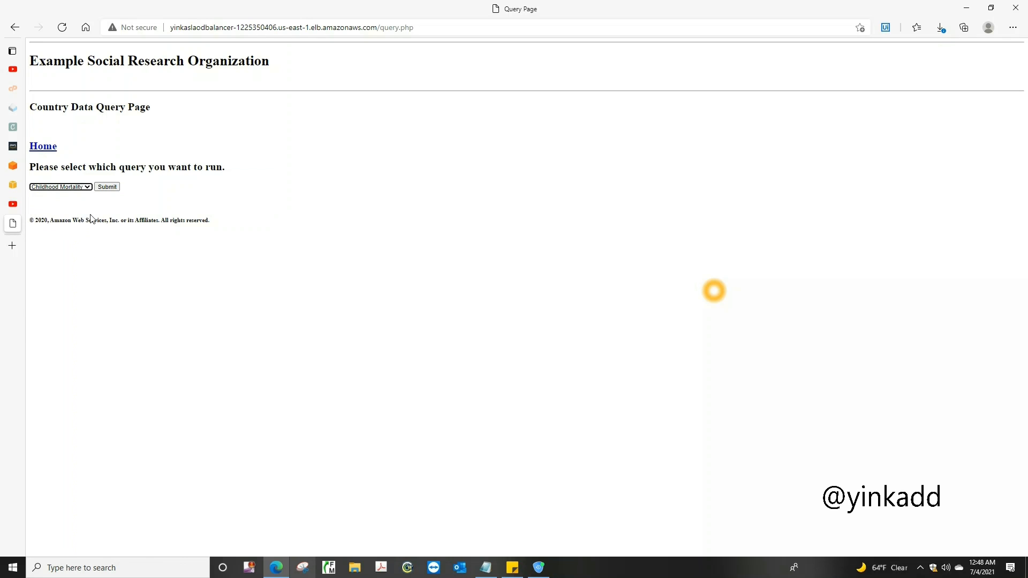
left_click(106, 190)
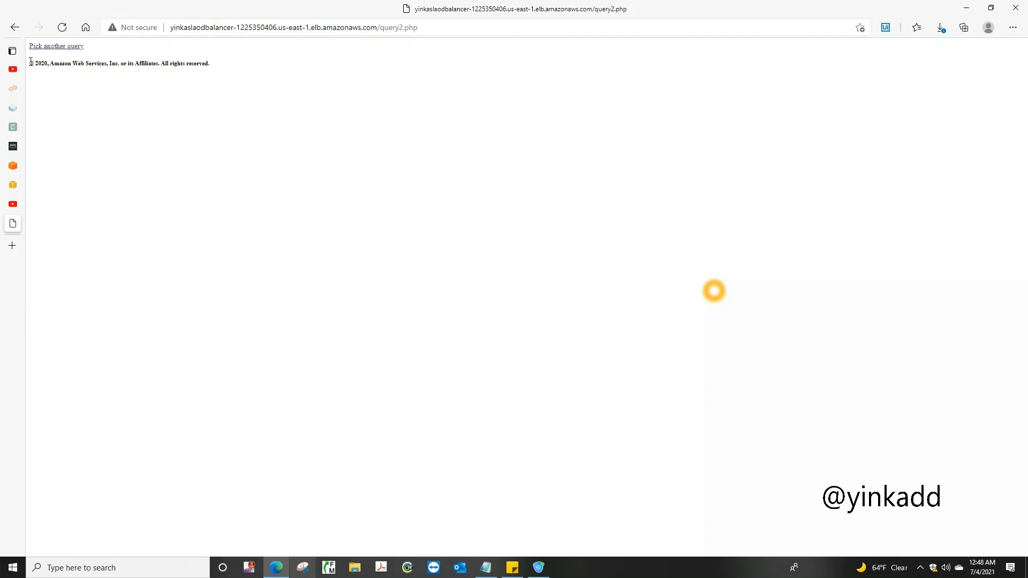
left_click_drag(31, 63, 168, 65)
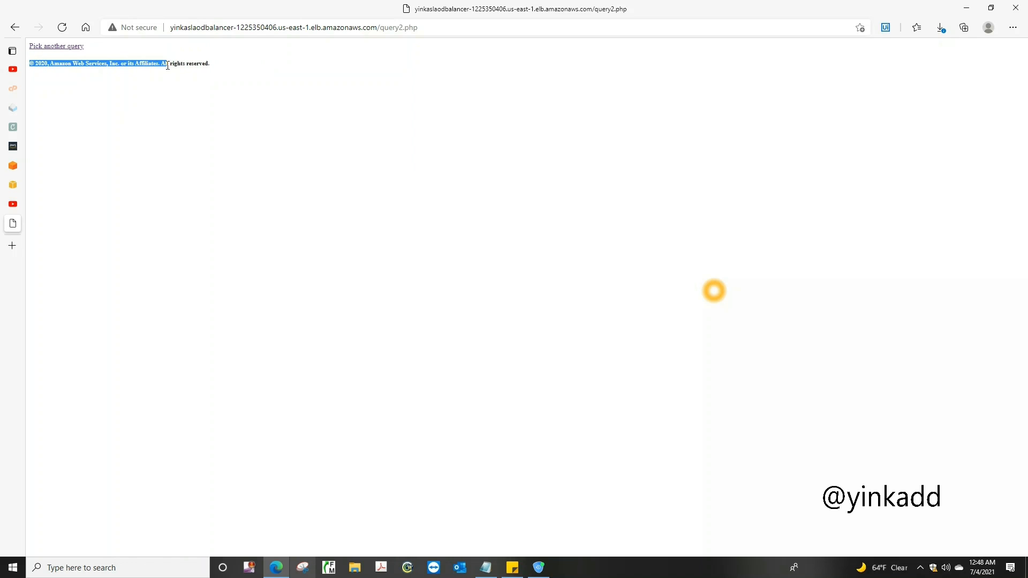
left_click(69, 47)
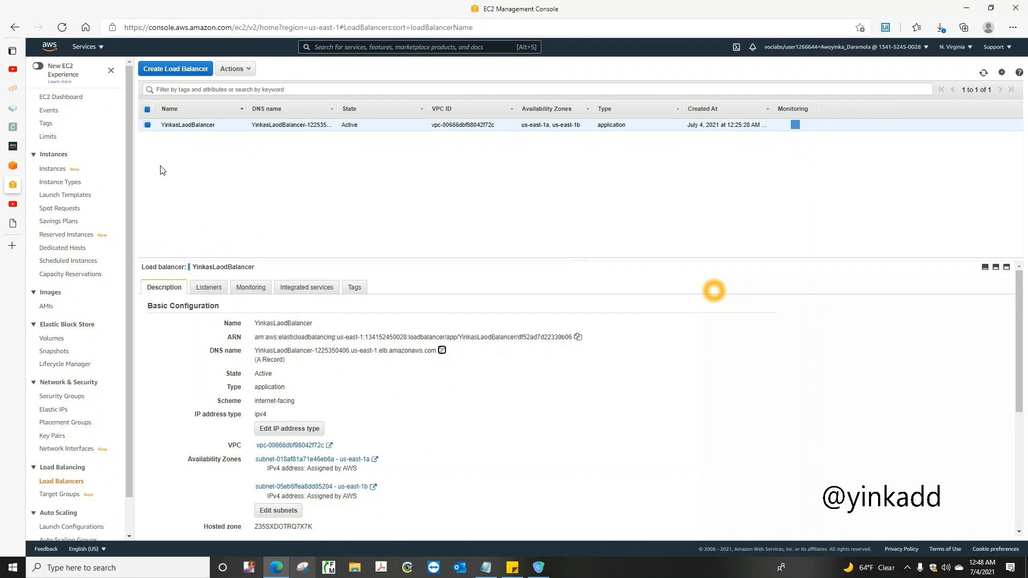
left_click(86, 47)
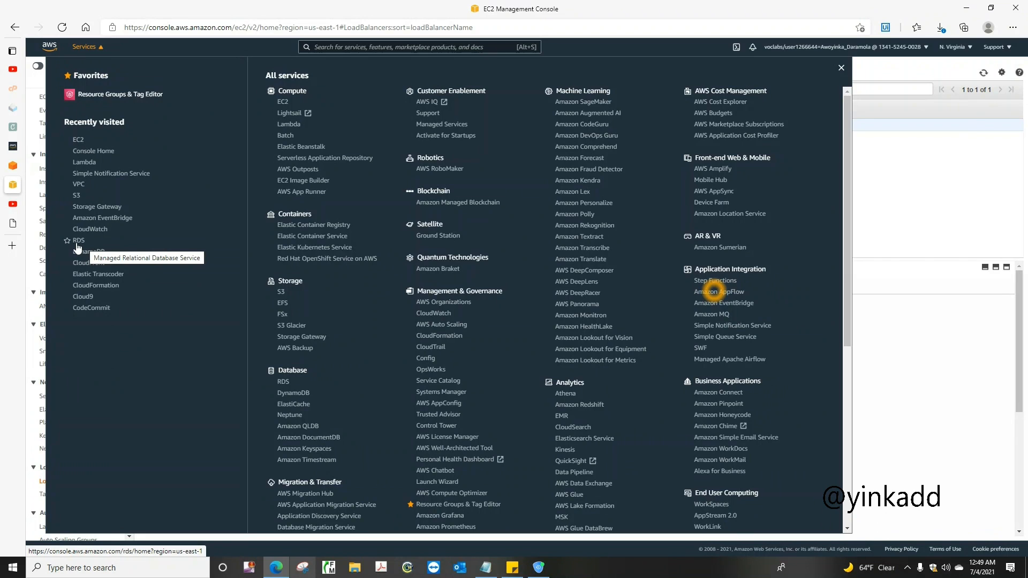
left_click(339, 47)
type("R")
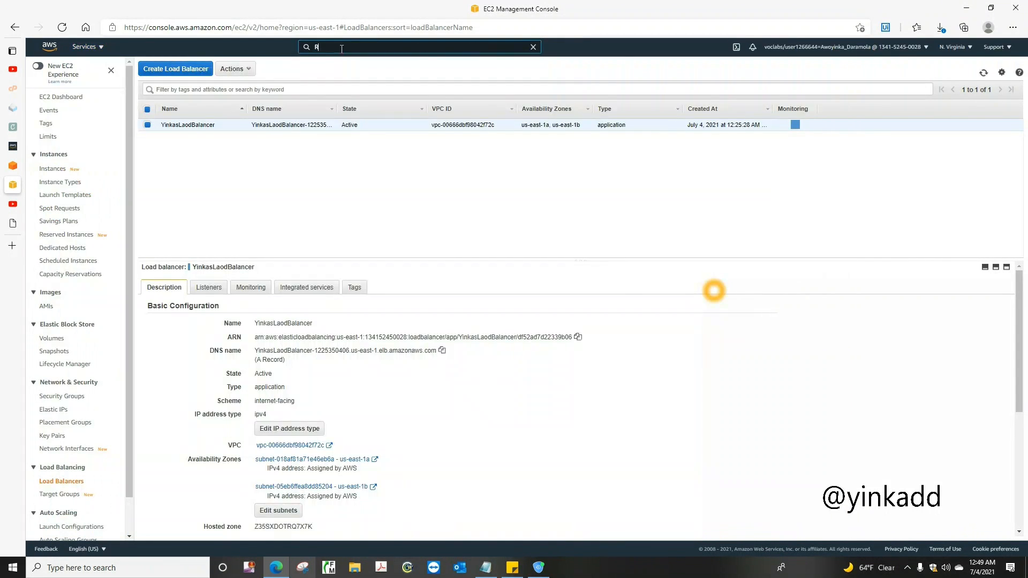
type("ela")
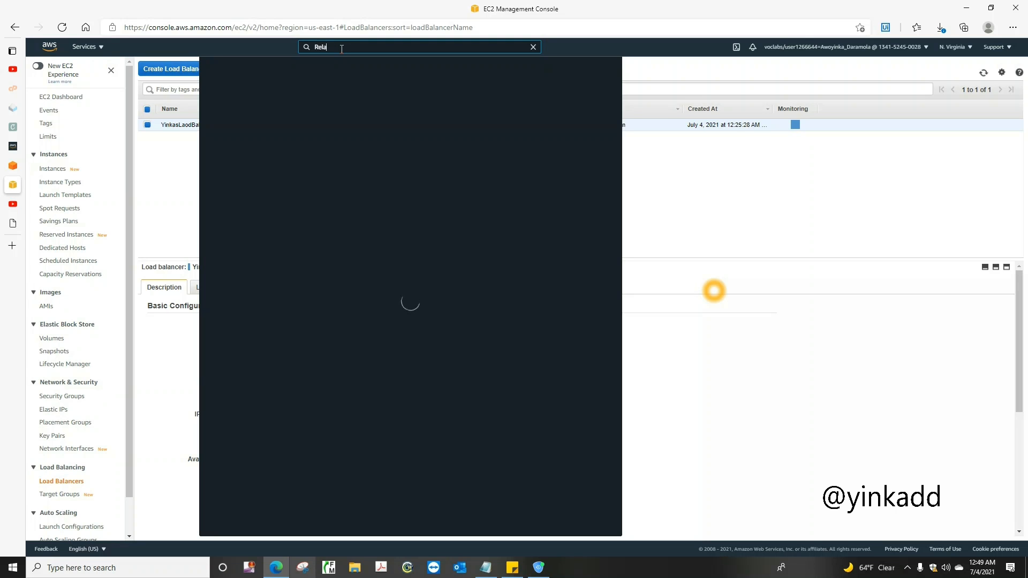
key("BackSpace")
key("BackSpace")
key("BackSpace")
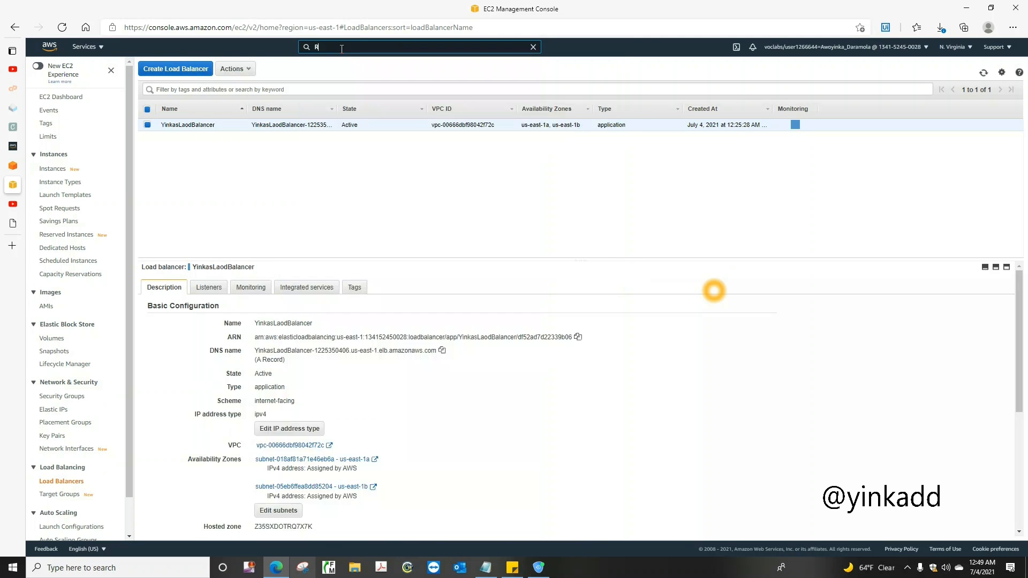
type("DS")
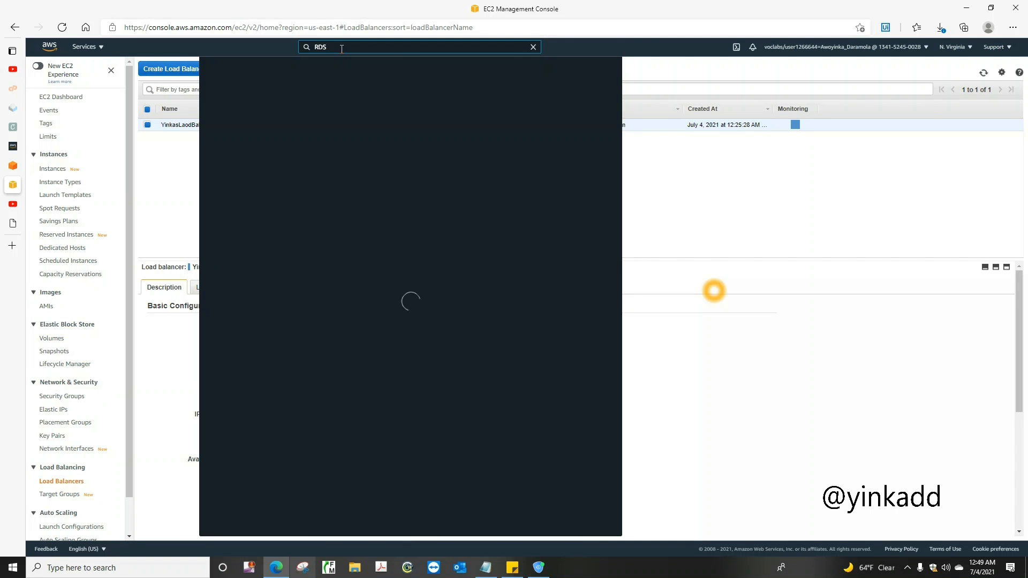
mouse_move(359, 109)
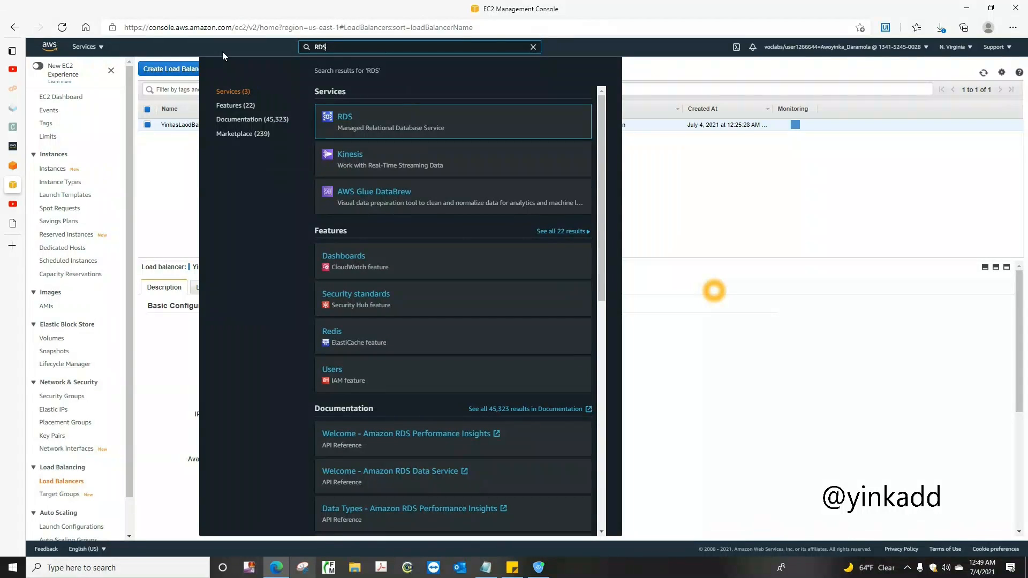
Open the RDS service in the AWS console and show its list of databases
left_click(87, 48)
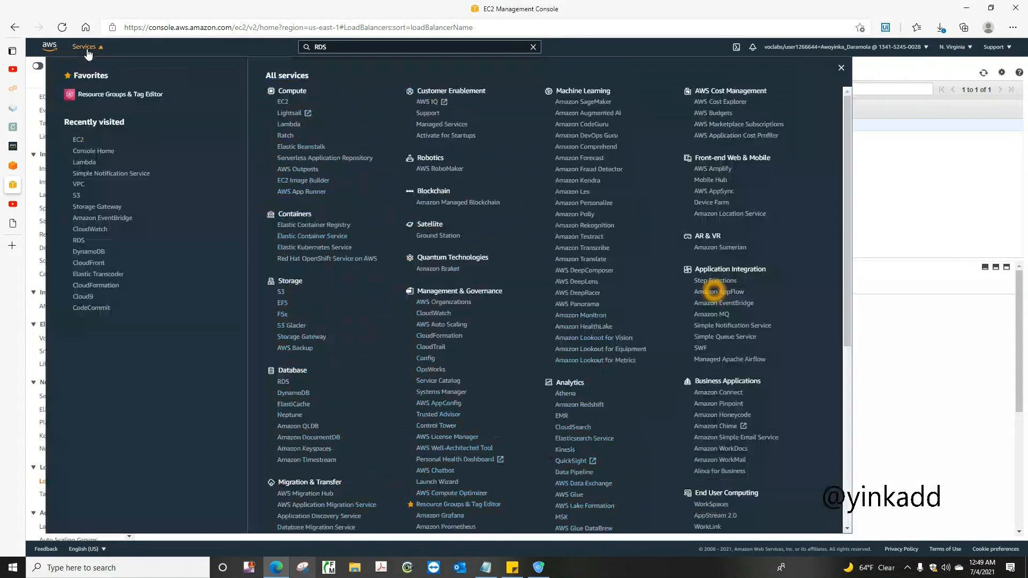
left_click(79, 241)
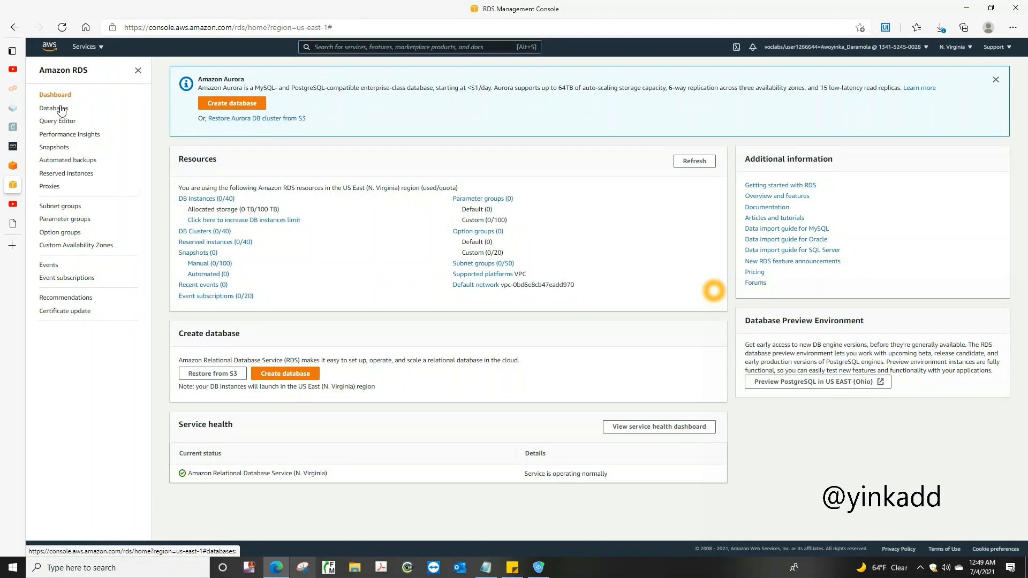
left_click(62, 109)
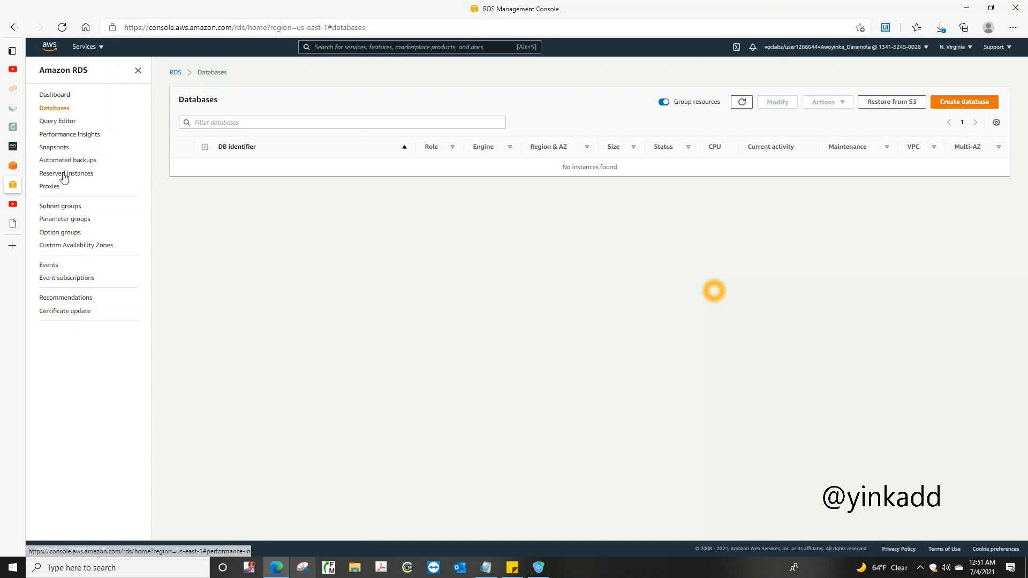
Start a new DB subnet group in RDS and name it YCapstone-Subnet_Group
left_click(62, 206)
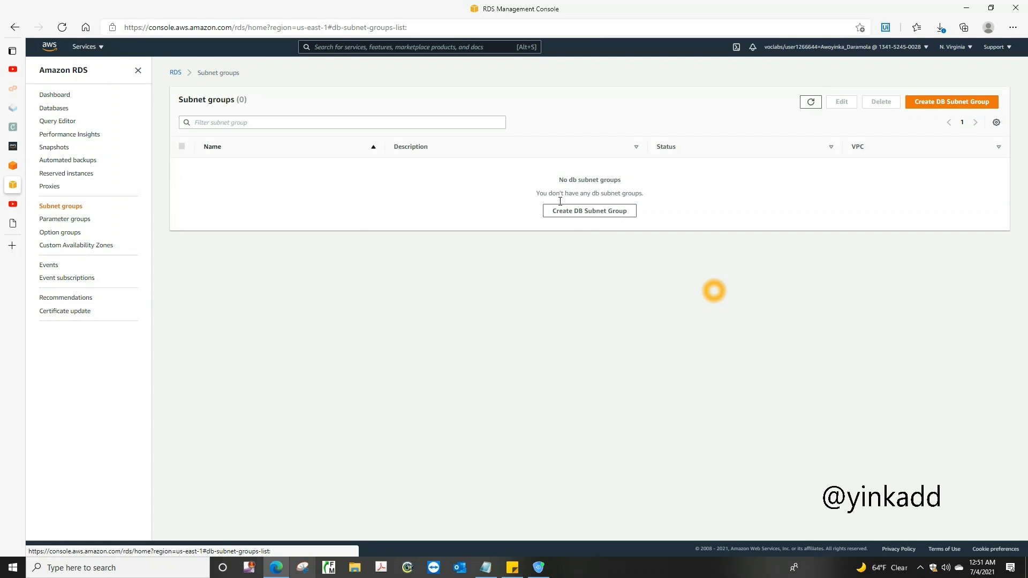
left_click(959, 106)
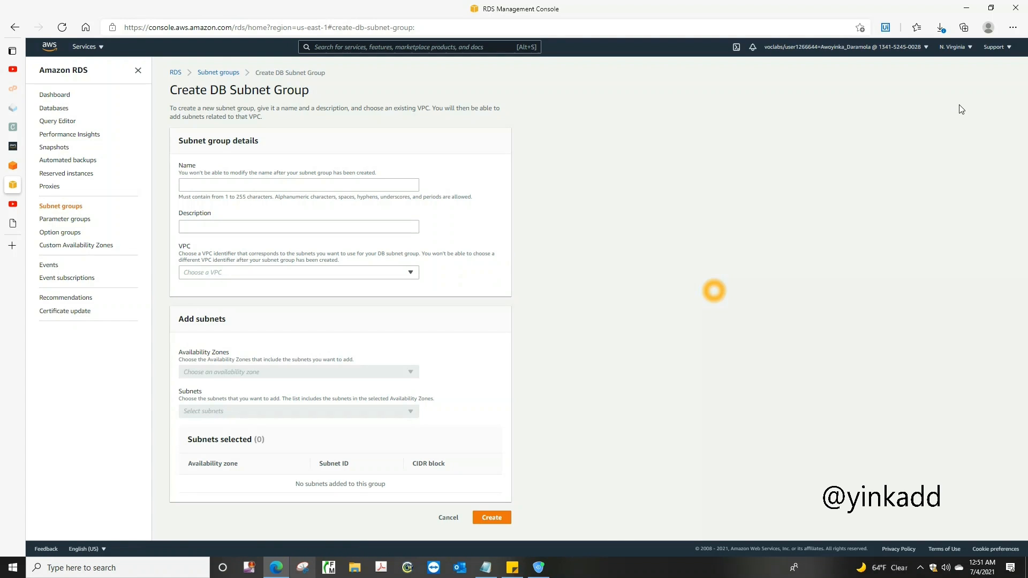
left_click(355, 185)
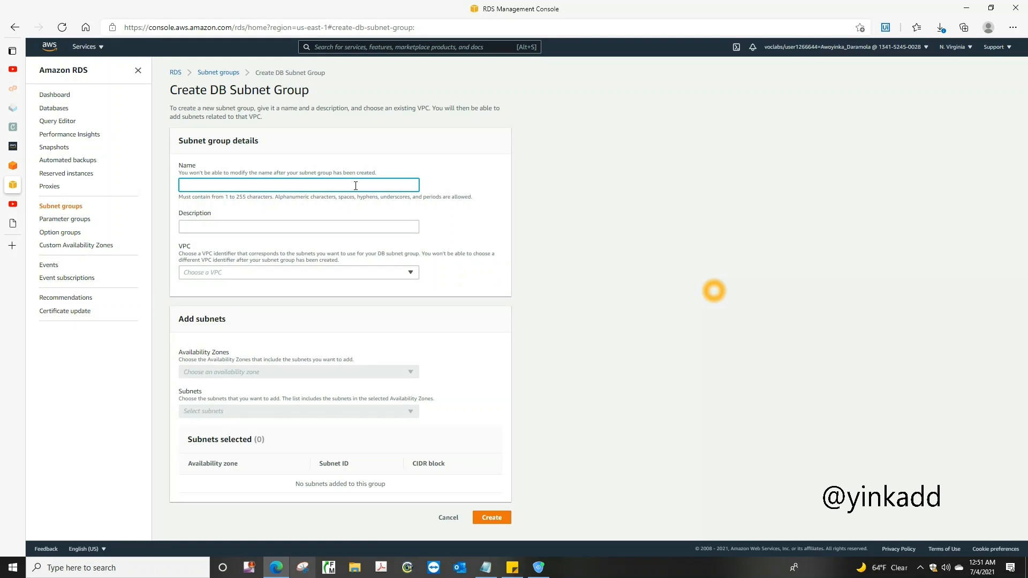
type("YCapston")
type("e-Supbnet_Gropu")
key("BackSpace")
key("BackSpace")
type("up")
Describe the subnet group as Database Subnet and assign it to Example VPC
left_click(258, 226)
type("Dat")
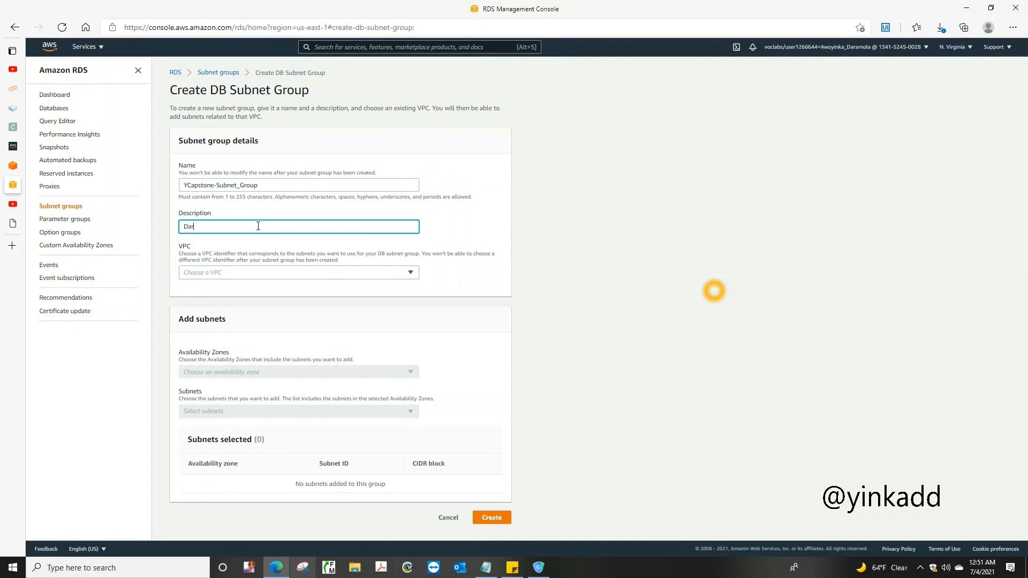
type("abase Subnet")
left_click(341, 271)
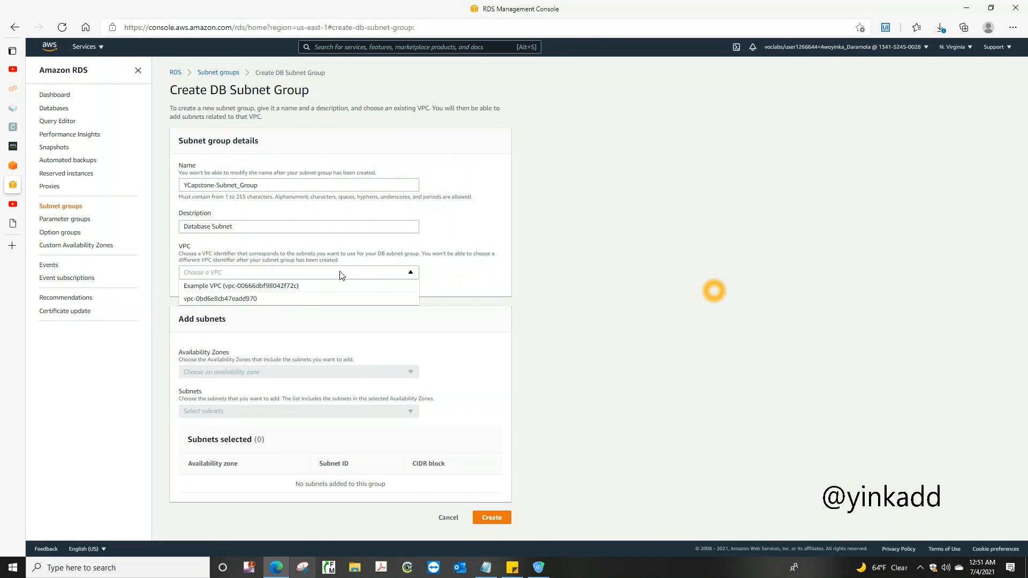
left_click(289, 289)
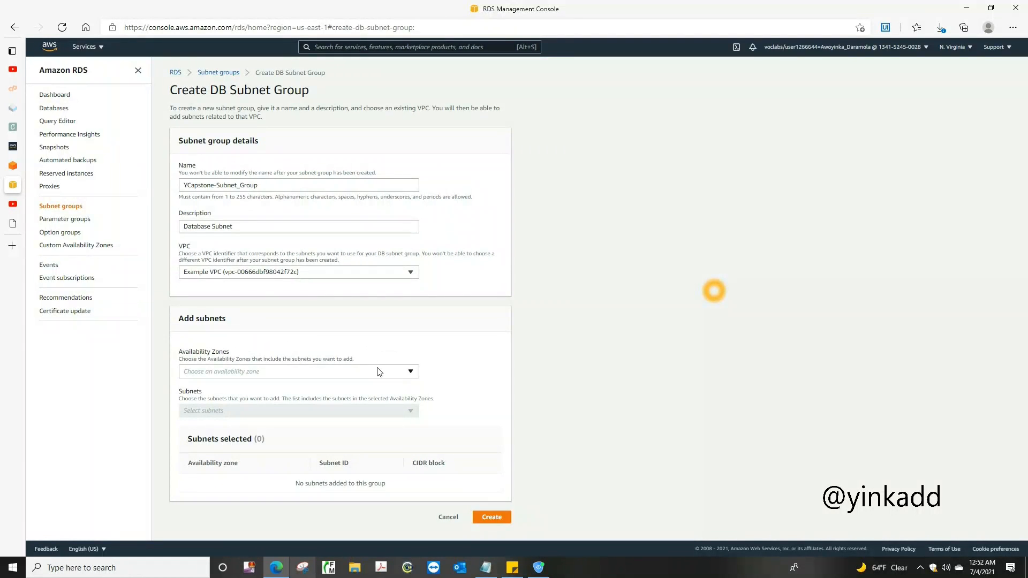
Add the us-east-1a and us-east-1b availability zones to the DB subnet group
left_click(410, 374)
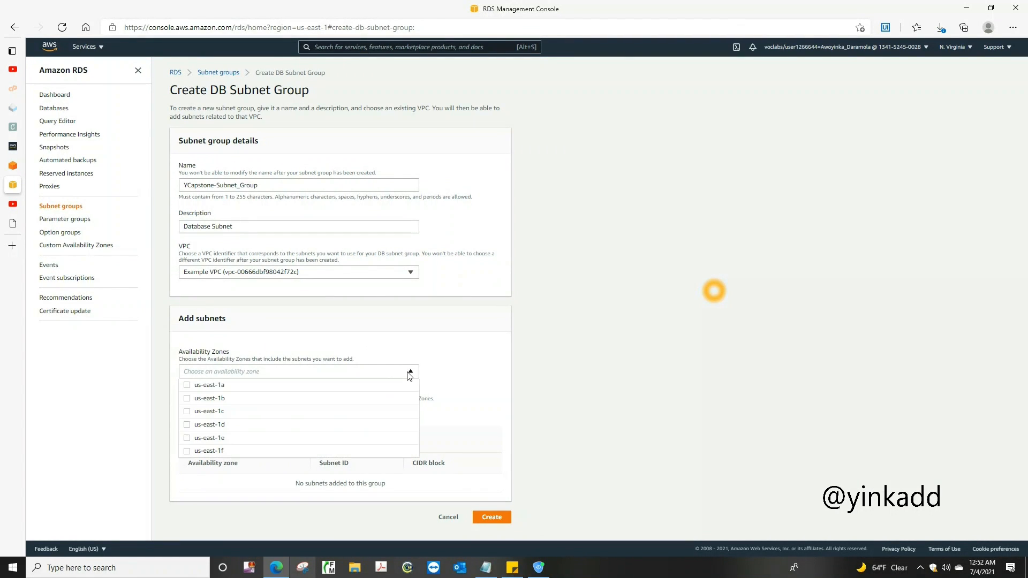
left_click(187, 388)
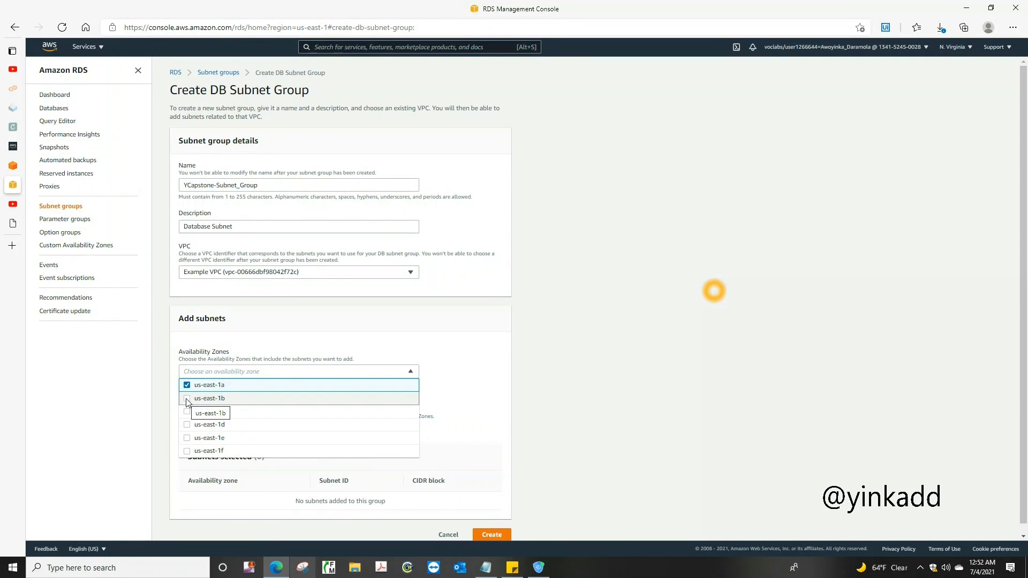
left_click(187, 400)
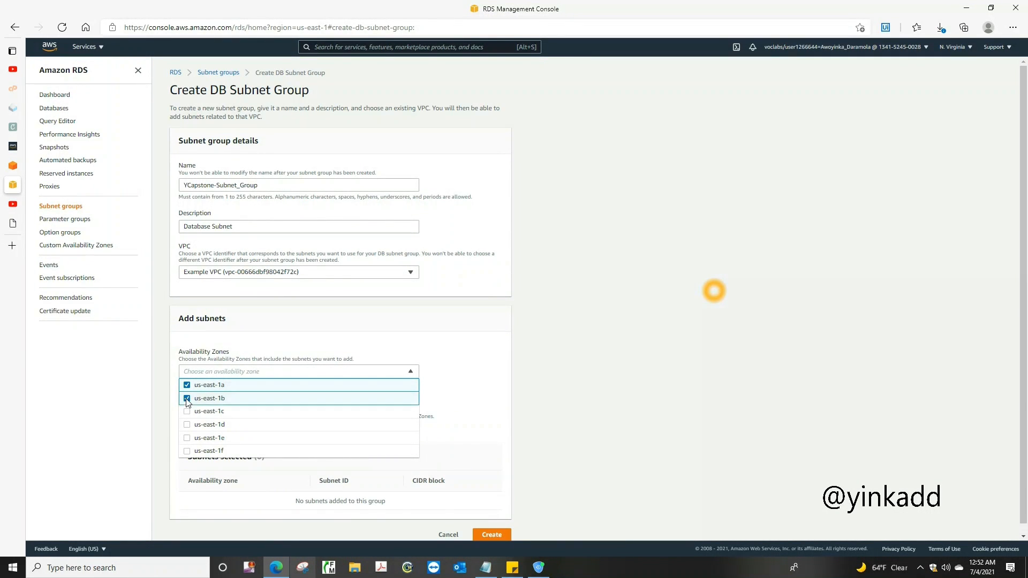
left_click(456, 399)
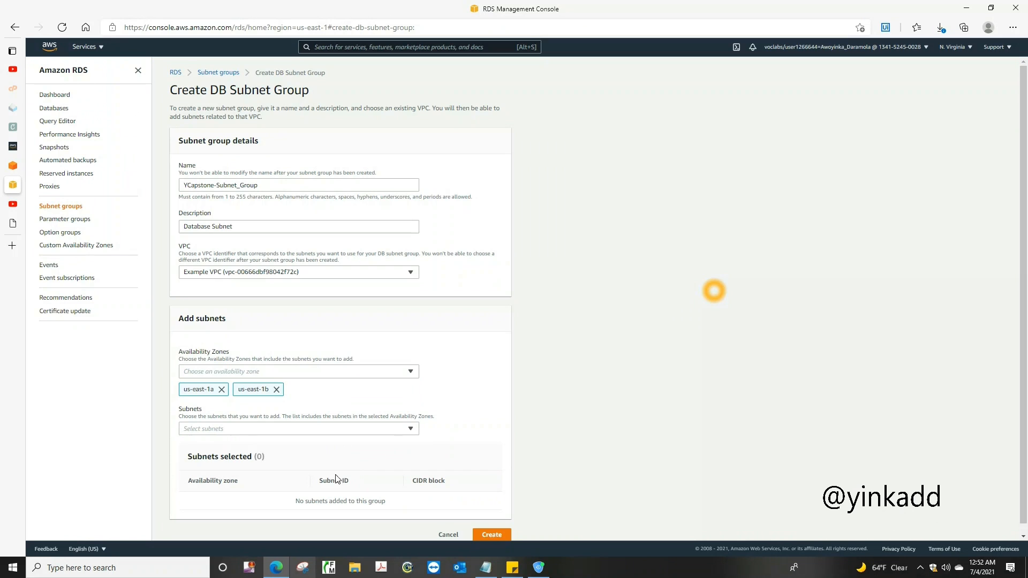
Add the 10.0.2.0/23 subnet in us-east-1a and the 10.0.4.0/23 subnet in us-east-1b, and create the DB subnet group
left_click(410, 430)
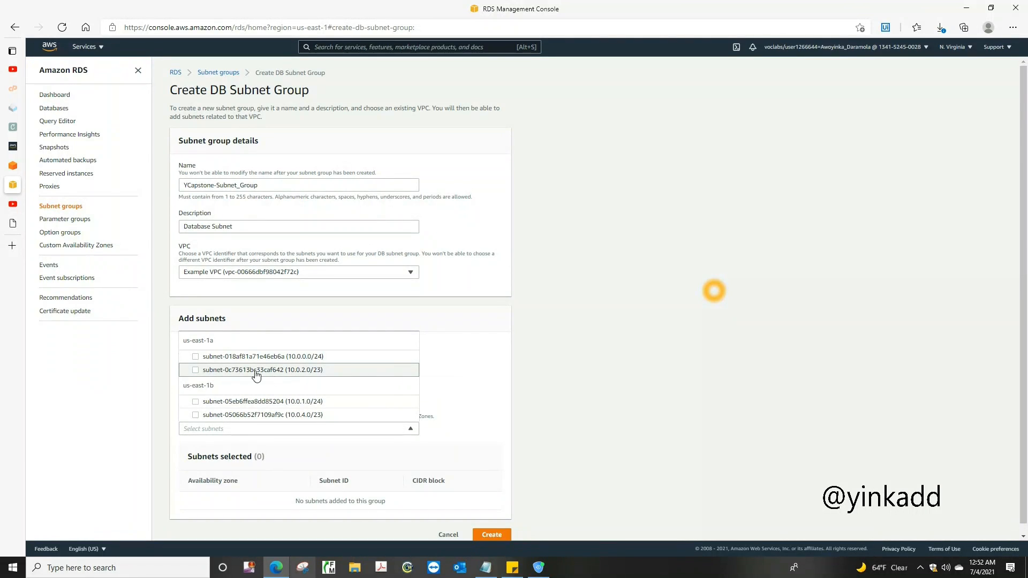
left_click(197, 375)
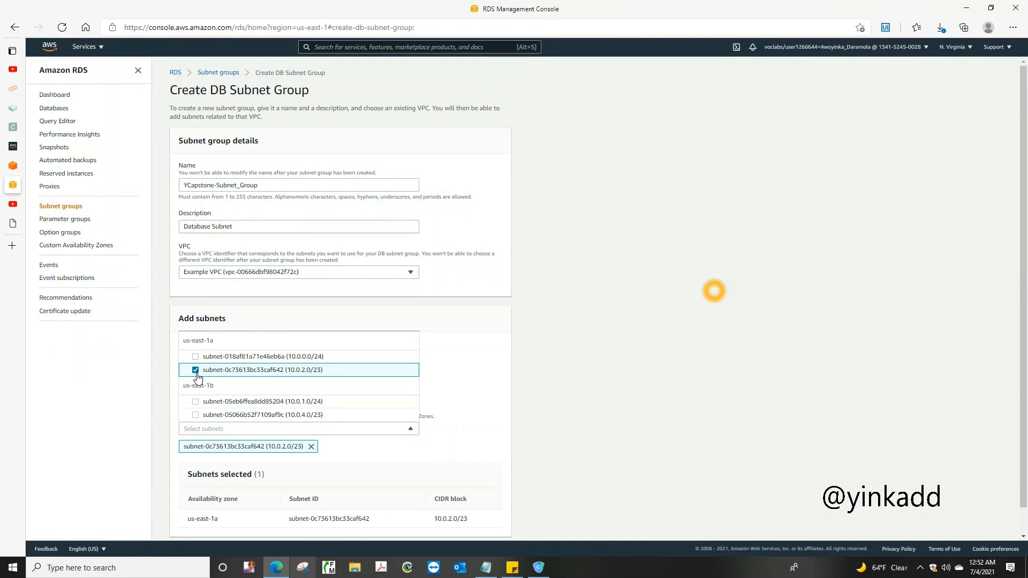
left_click(197, 419)
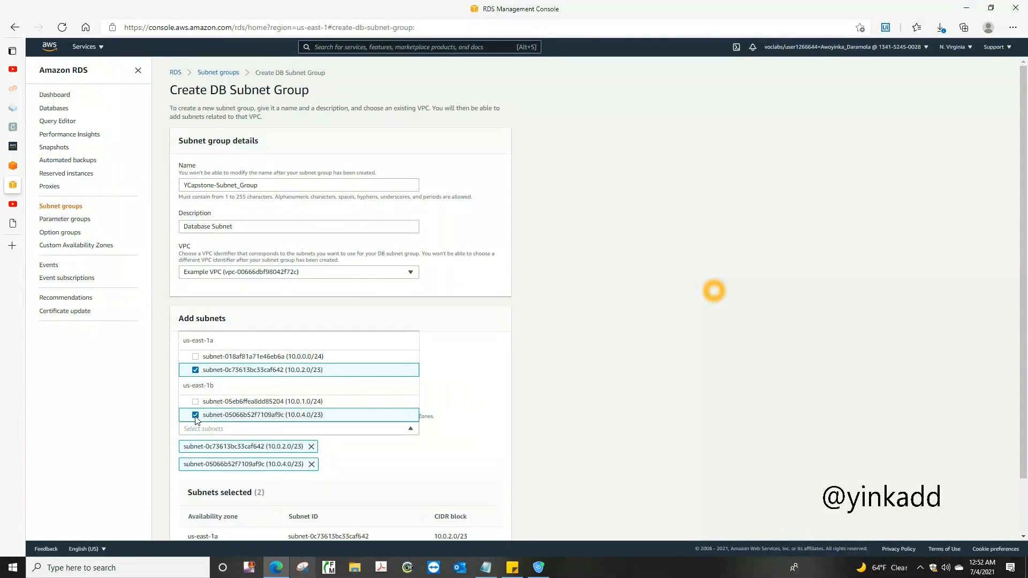
left_click(473, 417)
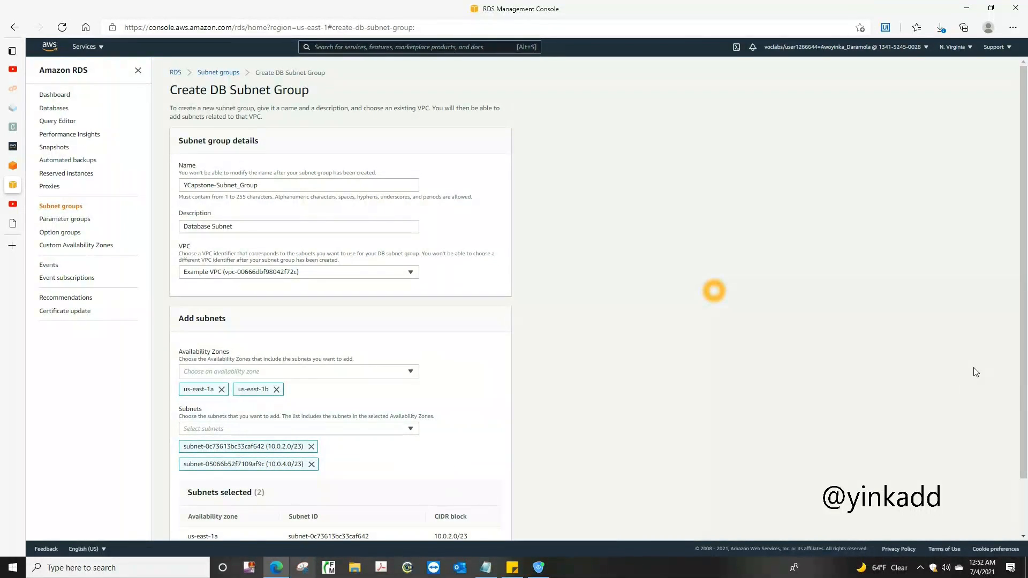
scroll(1017, 381, "down", 1)
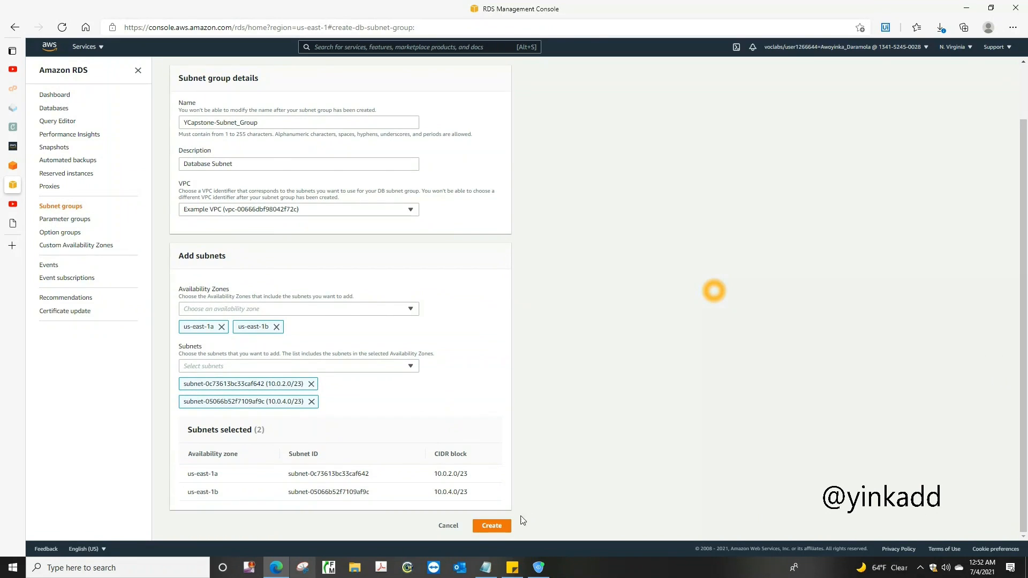
left_click(492, 525)
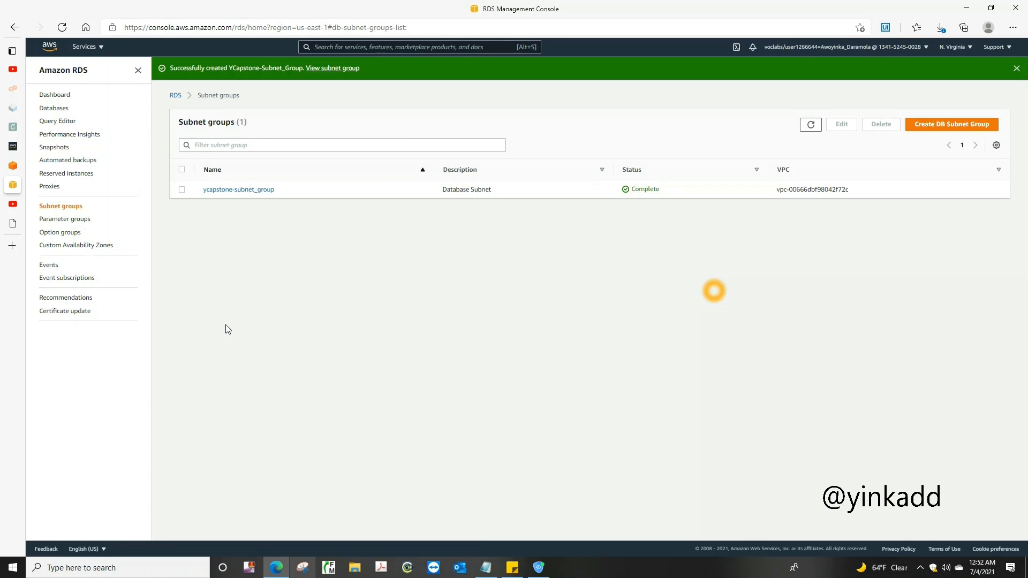
Start creating an RDS database with the MySQL engine and the Dev/Test template
left_click(65, 112)
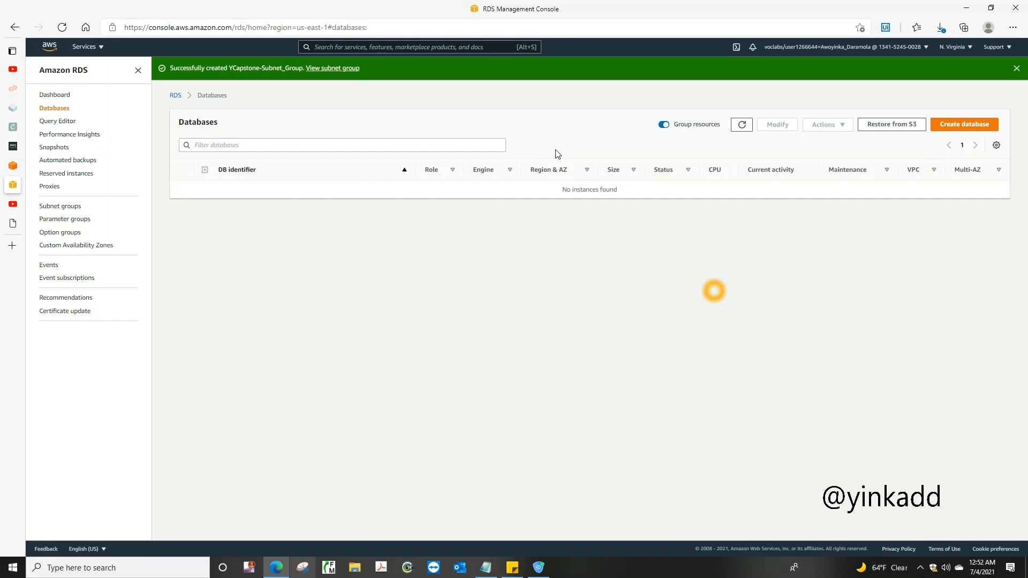
left_click(954, 124)
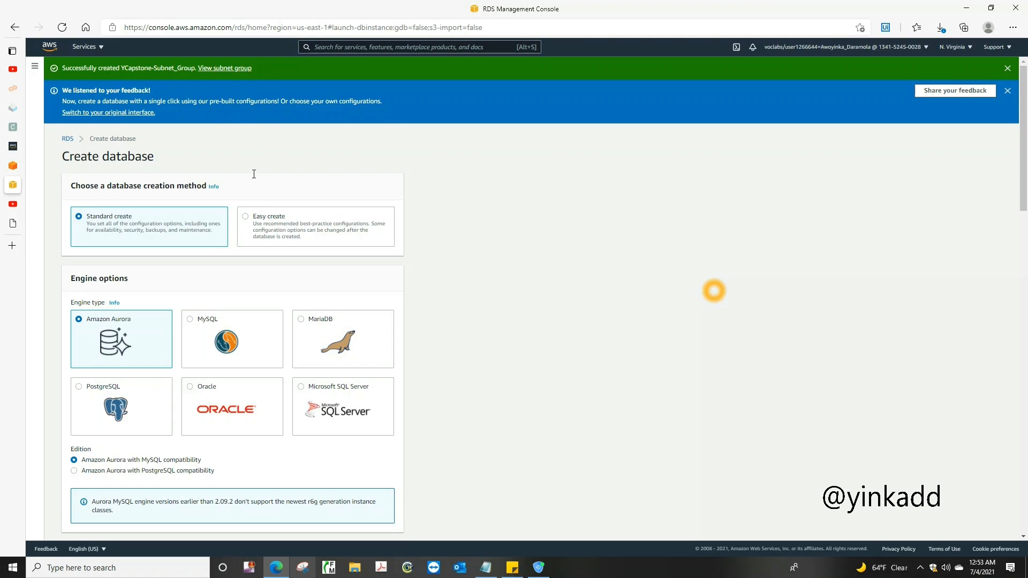
left_click(191, 322)
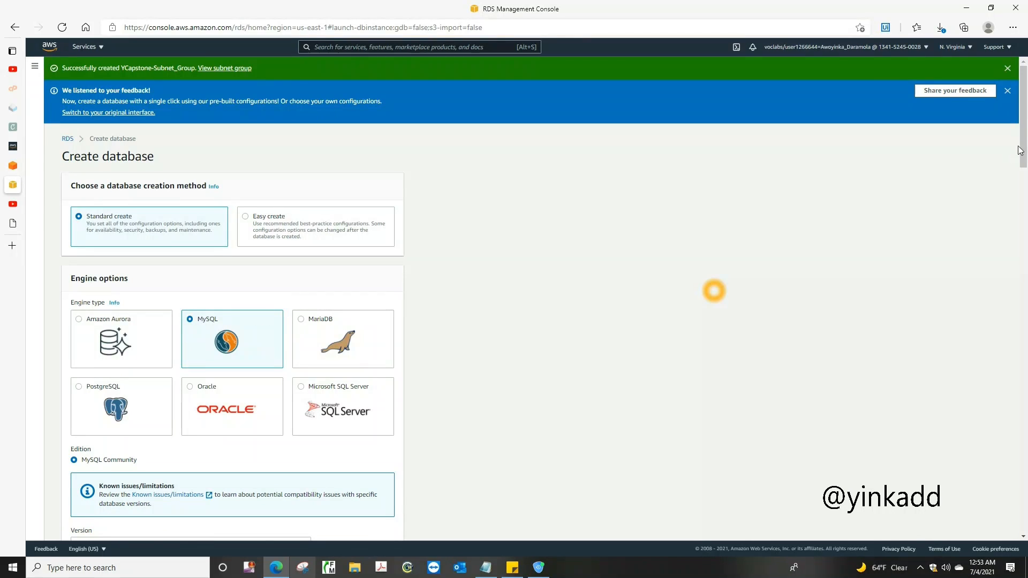
left_click_drag(1024, 144, 1025, 197)
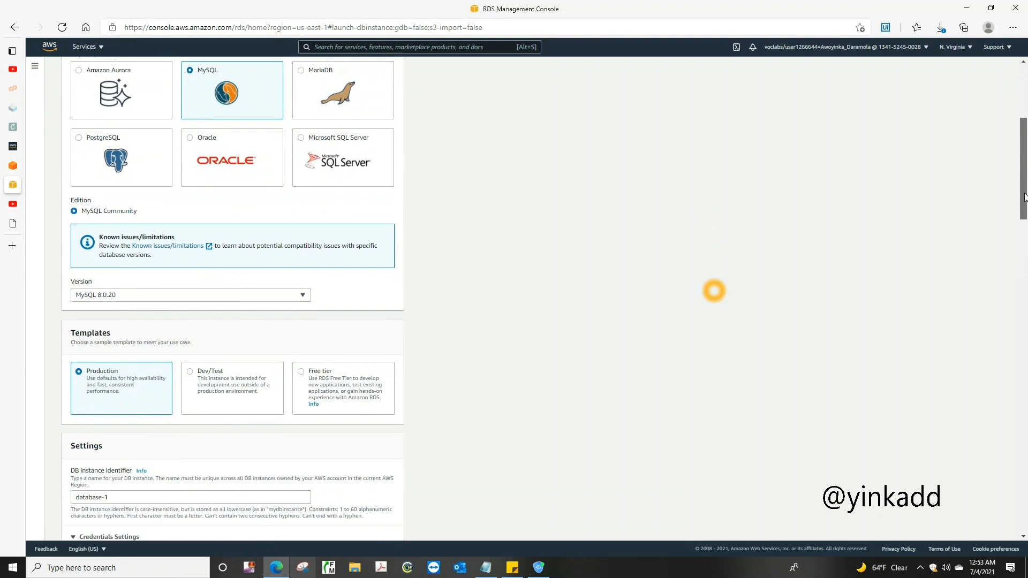
left_click(209, 385)
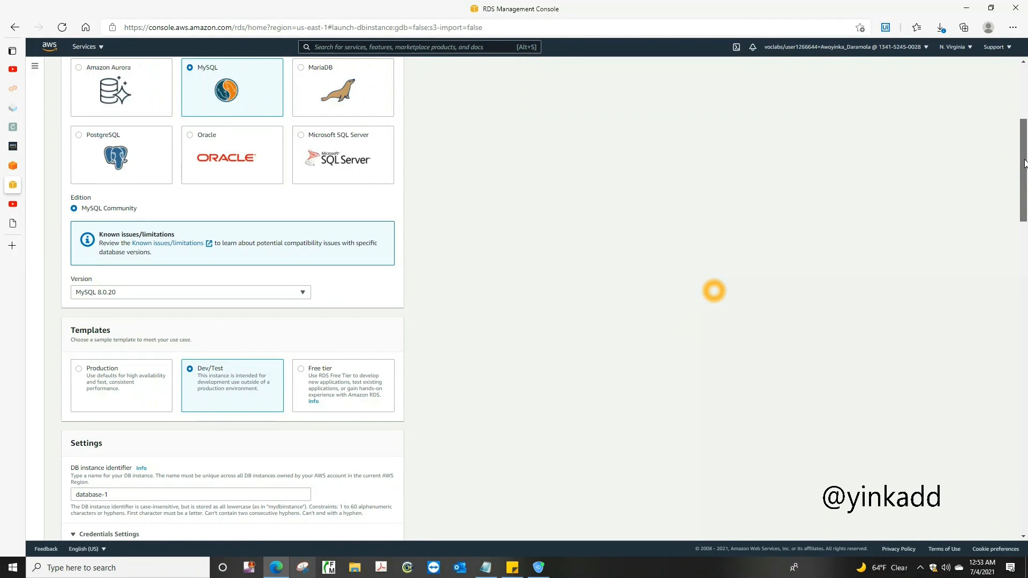
Set the DB instance identifier to Example
left_click_drag(1024, 159, 1024, 215)
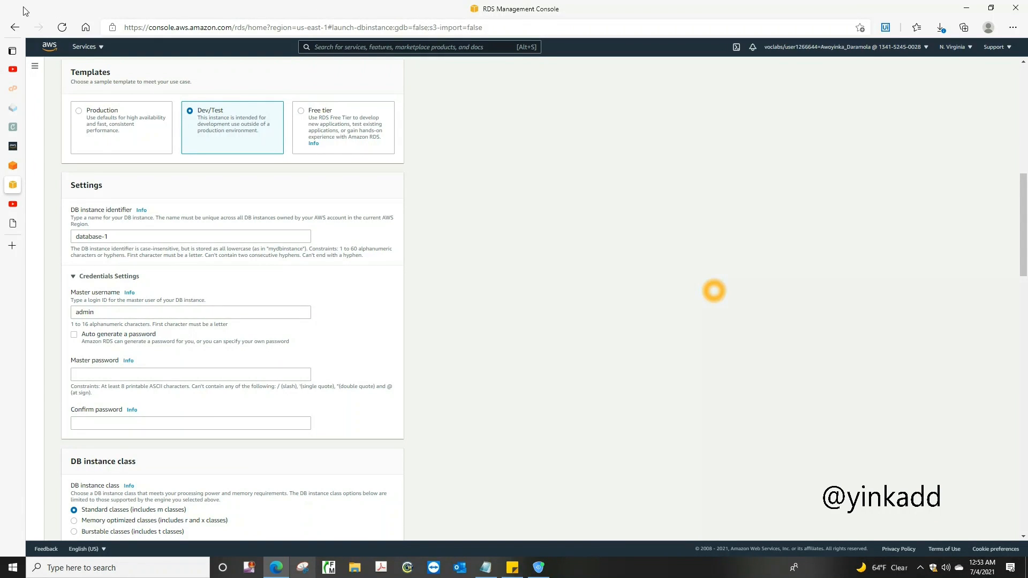
left_click_drag(120, 234, 42, 242)
type("Example")
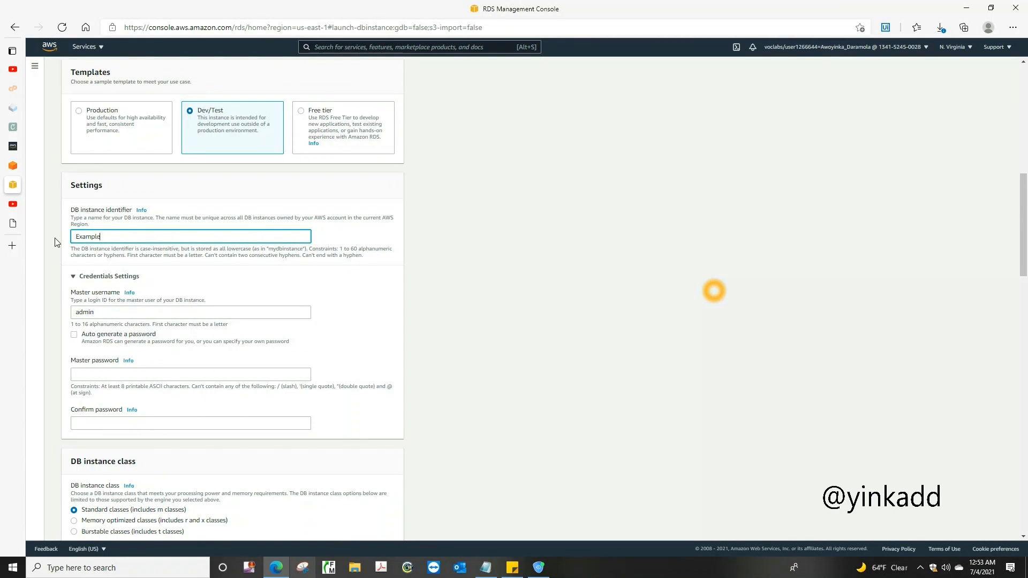
Search Windows for Notepad and open a blank note for drafting the master password
left_click(125, 372)
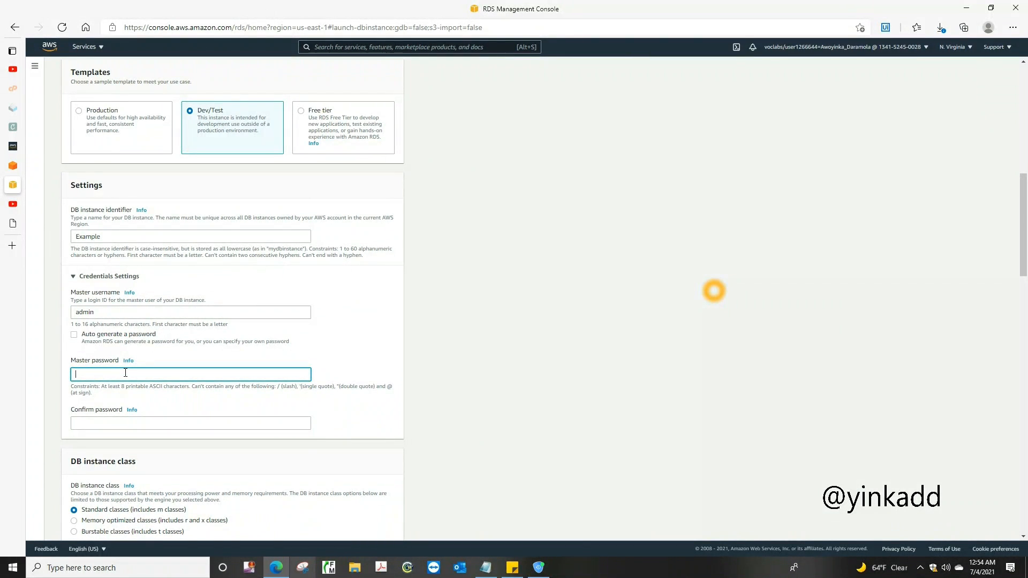
right_click(93, 569)
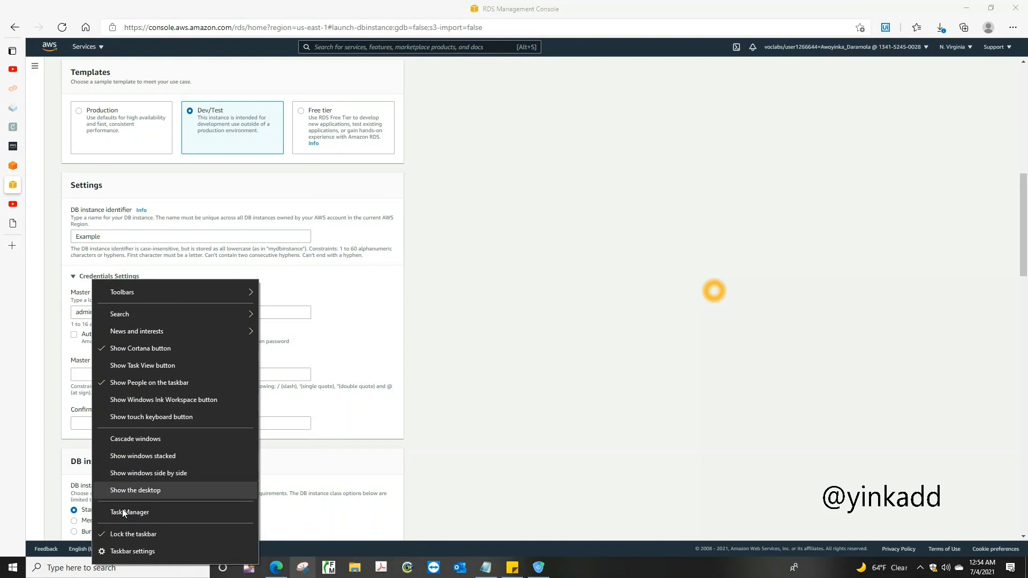
left_click(141, 576)
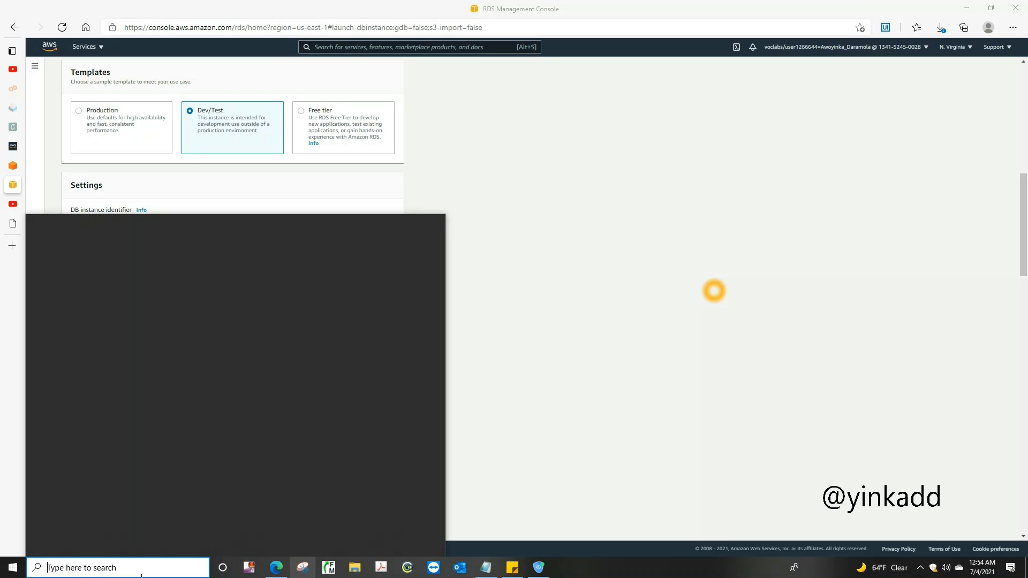
type("note")
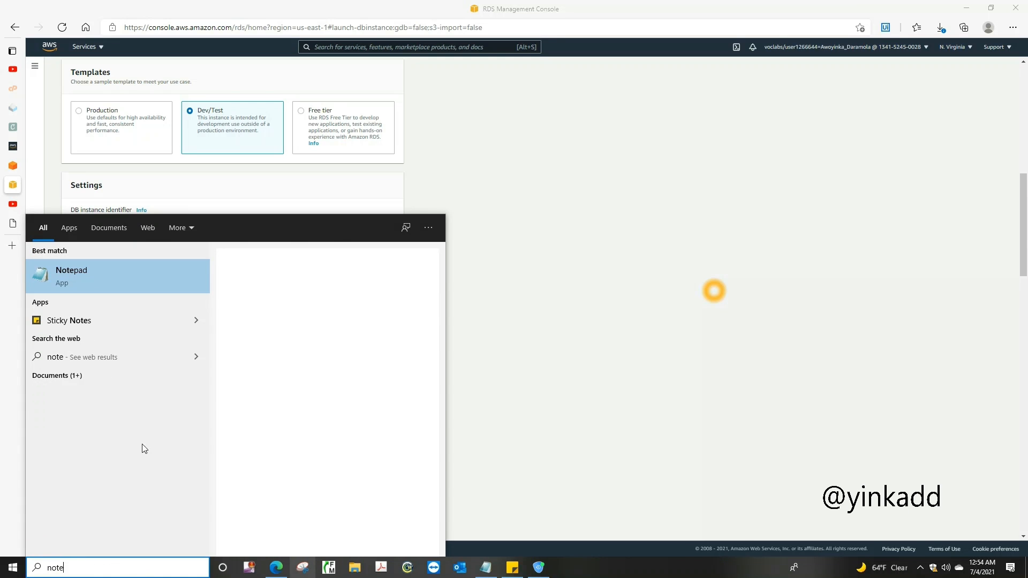
left_click(82, 273)
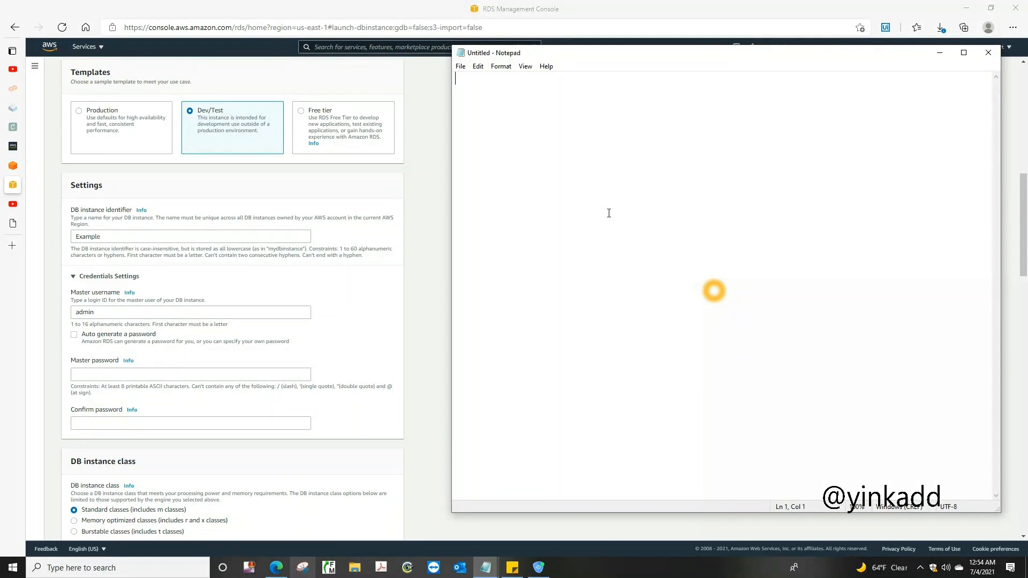
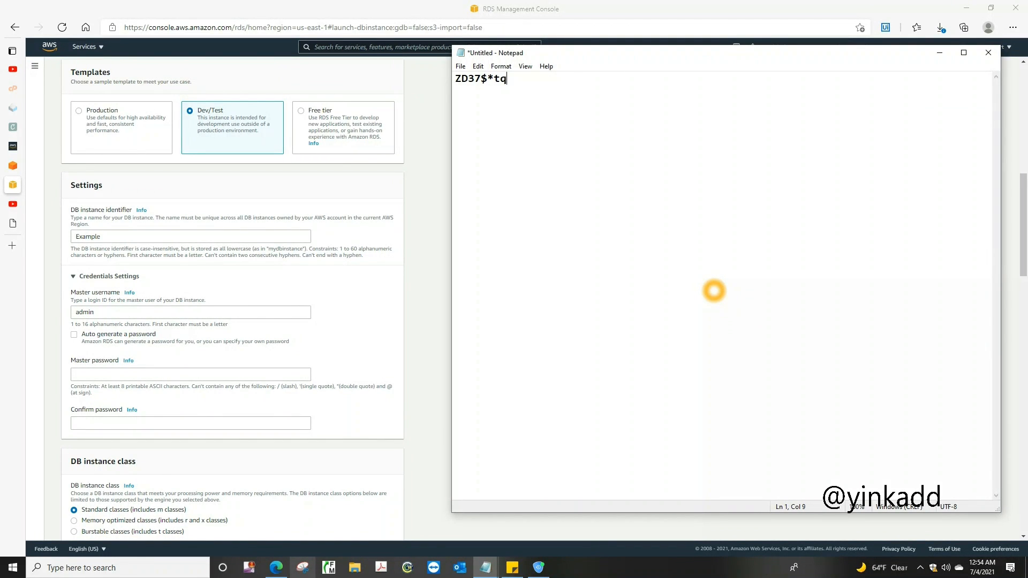
Copy the password from Notepad into the master password and confirm password fields of the RDS database form
left_click_drag(532, 79, 452, 79)
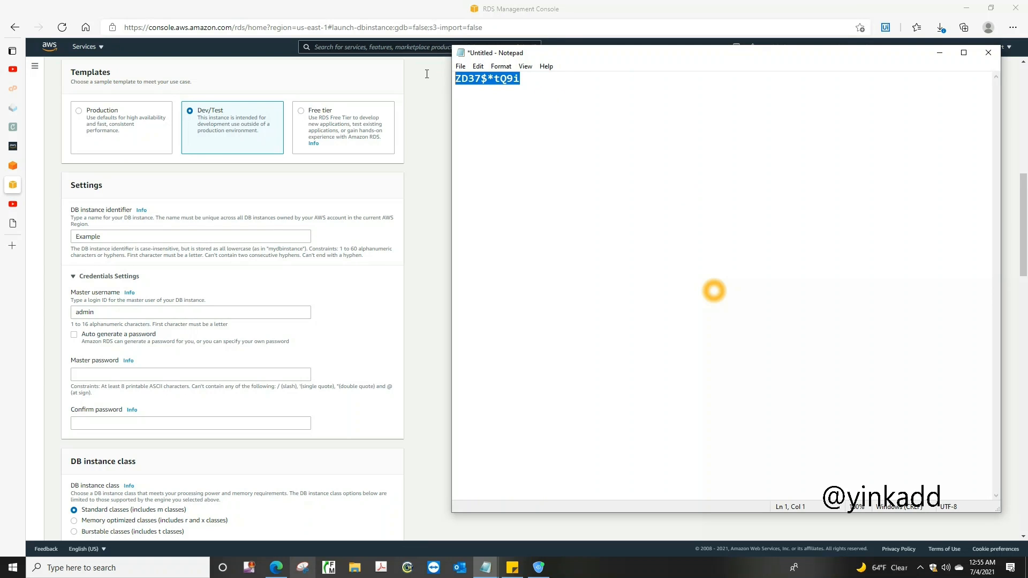
right_click(511, 80)
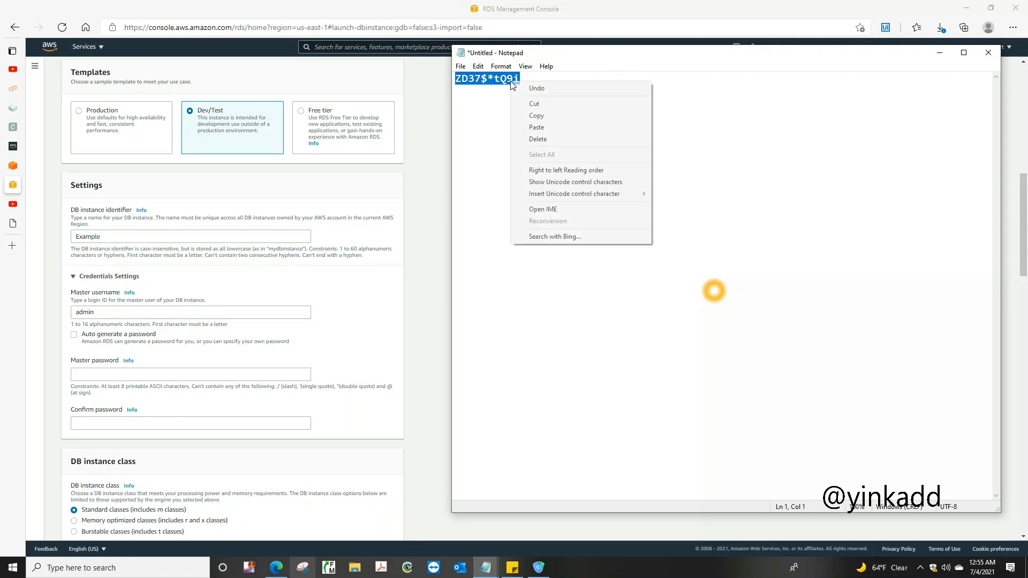
left_click(534, 115)
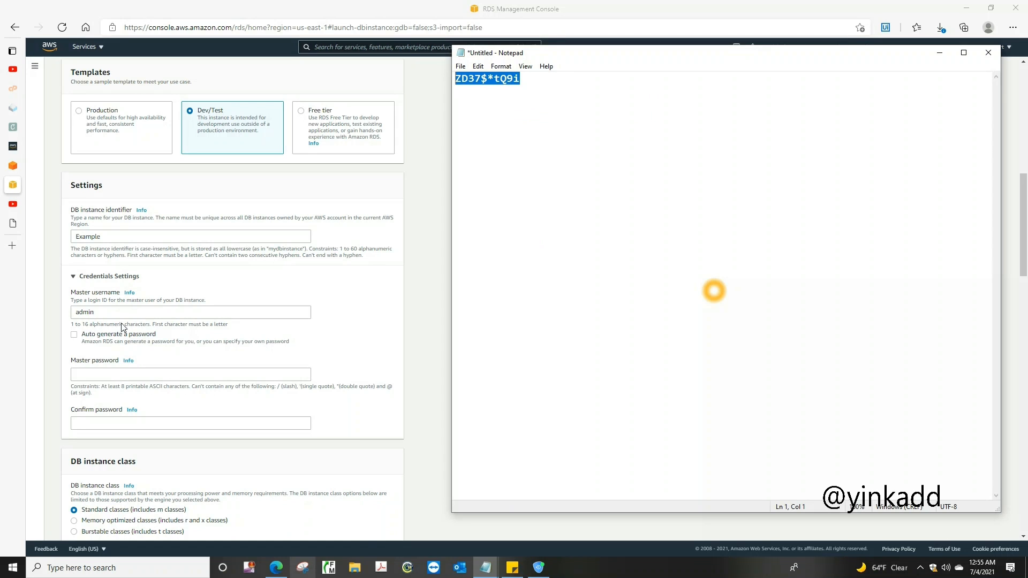
left_click(93, 376)
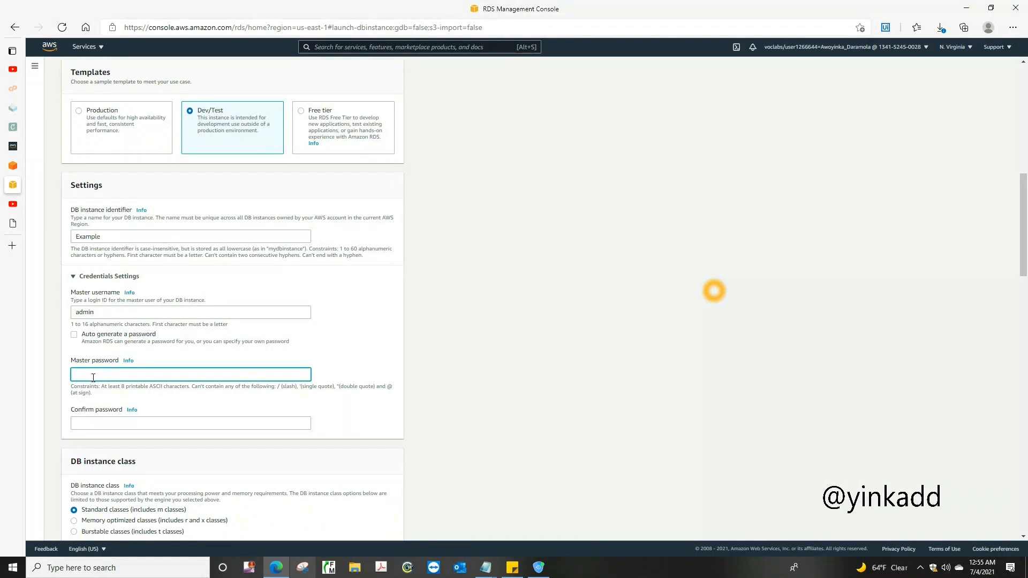
key("ctrl+v")
left_click(87, 423)
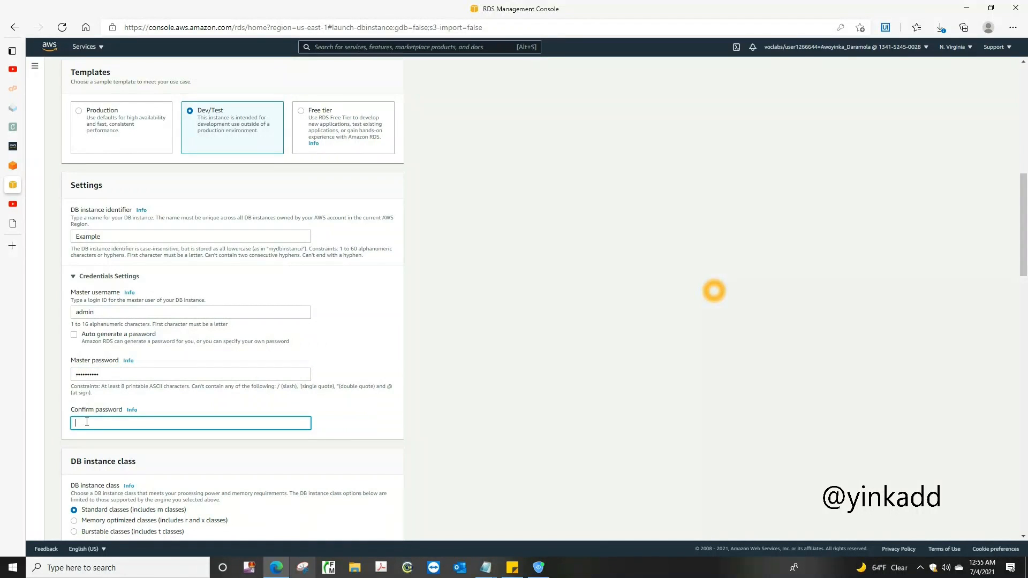
key("ctrl+v")
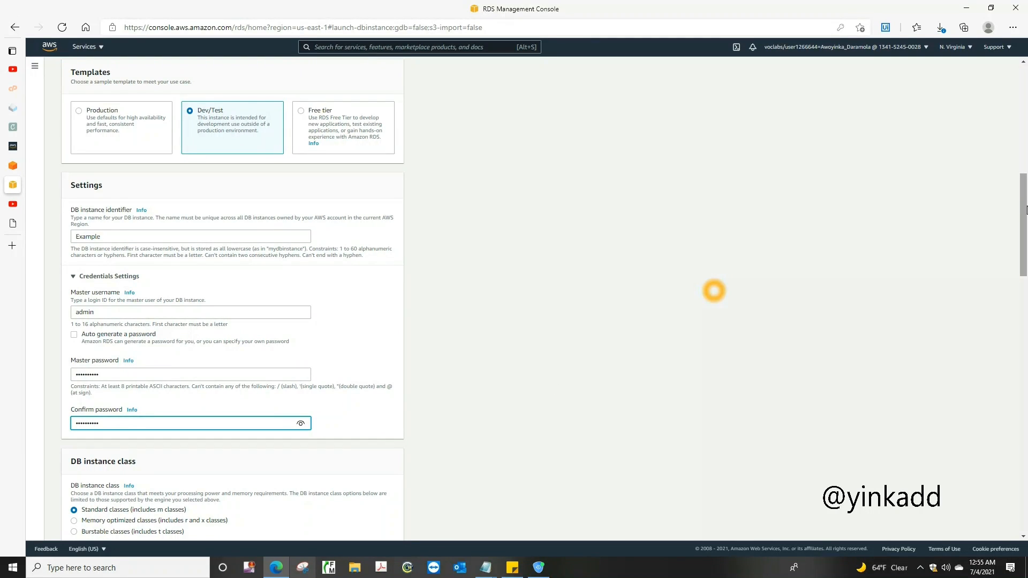
Choose burstable classes for the DB instance and set the Multi-AZ deployment to create a standby instance
left_click_drag(1025, 209, 1025, 245)
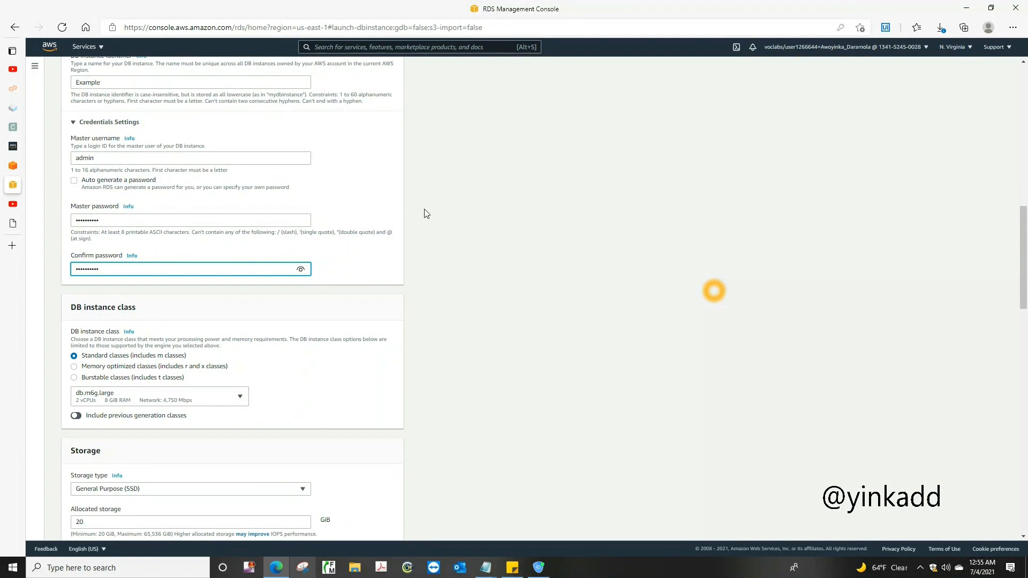
left_click(75, 378)
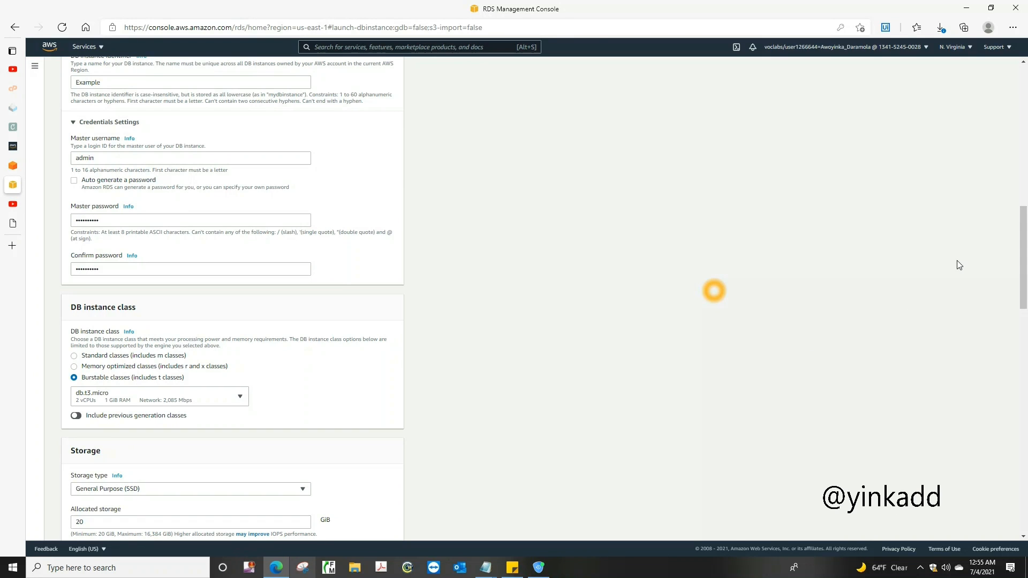
left_click_drag(1023, 240, 1026, 314)
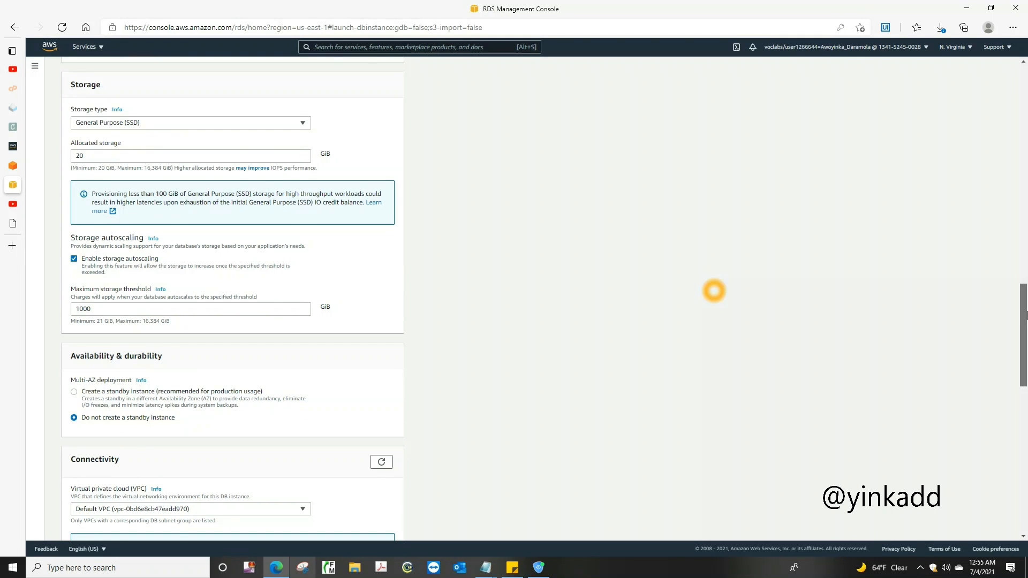
left_click_drag(1026, 315, 1026, 319)
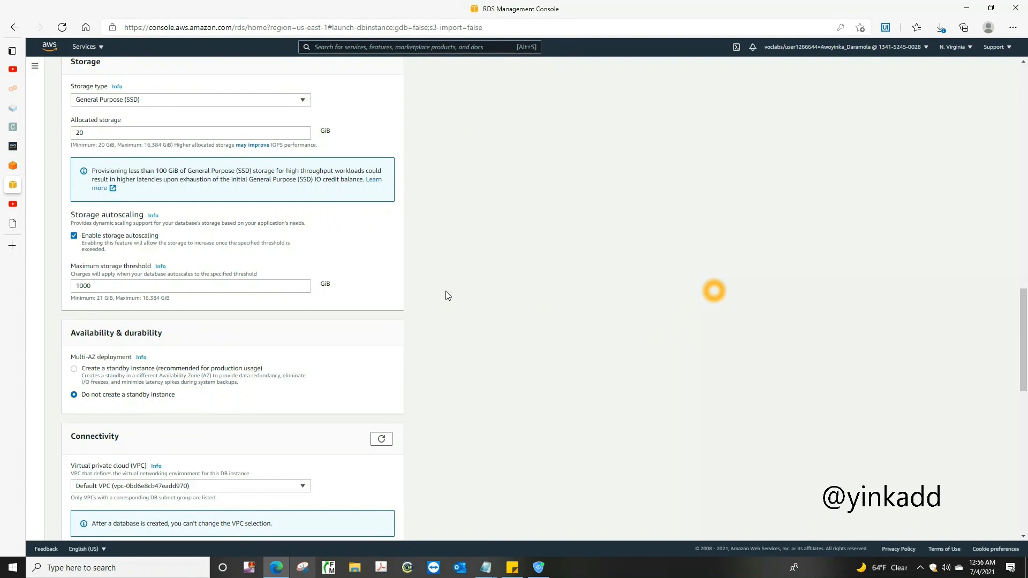
left_click(74, 369)
Set the database's virtual private cloud to Example VPC
left_click_drag(1025, 299, 1025, 344)
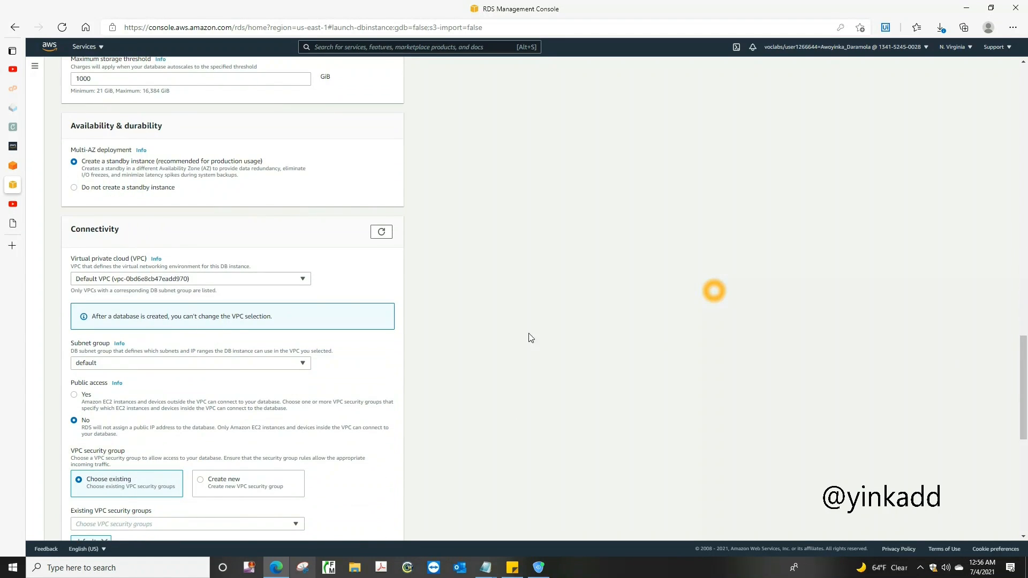
left_click(302, 279)
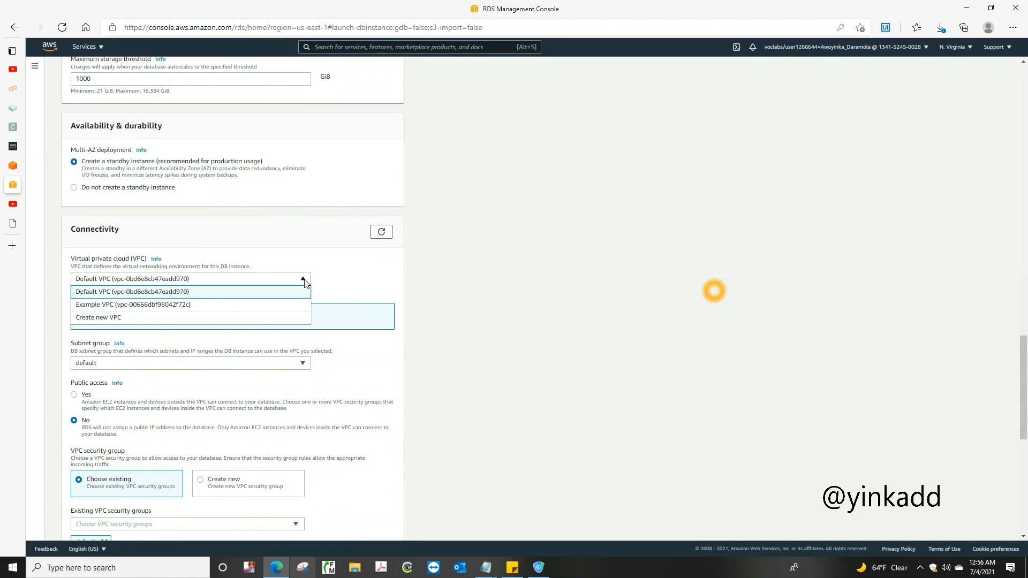
left_click(231, 306)
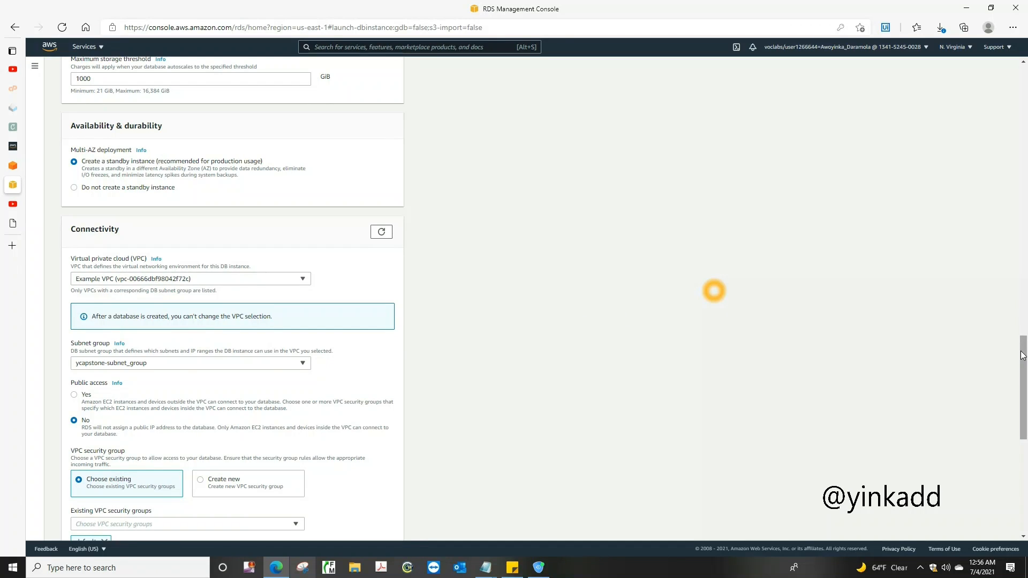
Set the initial database name to exampledb in the database's additional configuration
scroll(1022, 355, "down", 6)
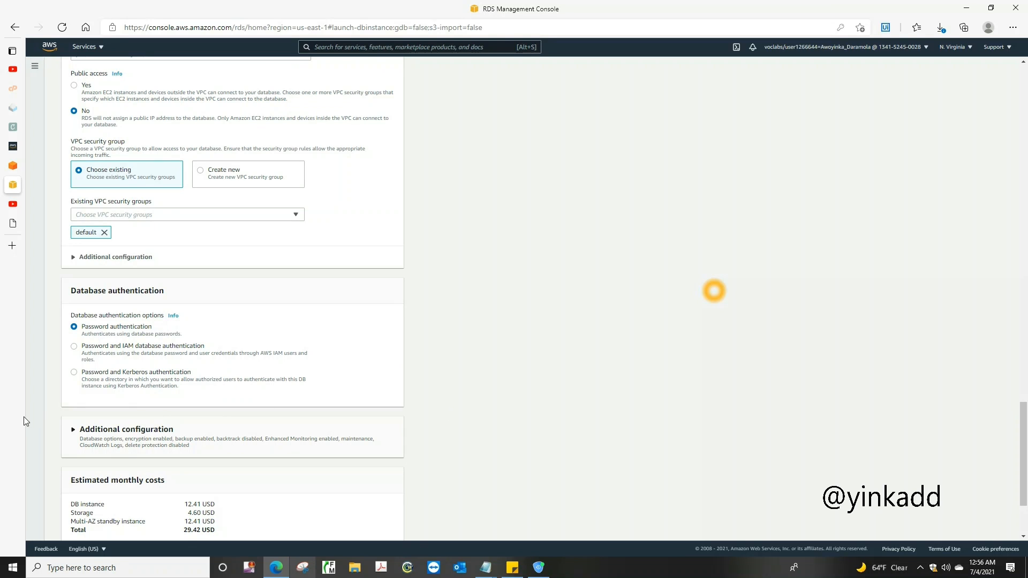
left_click(142, 432)
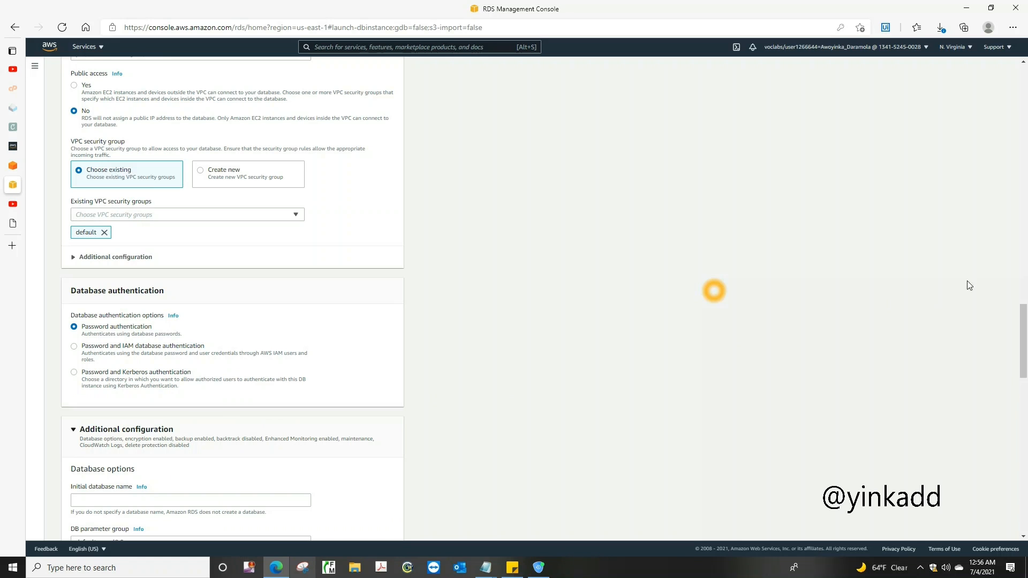
left_click_drag(1023, 351, 1024, 377)
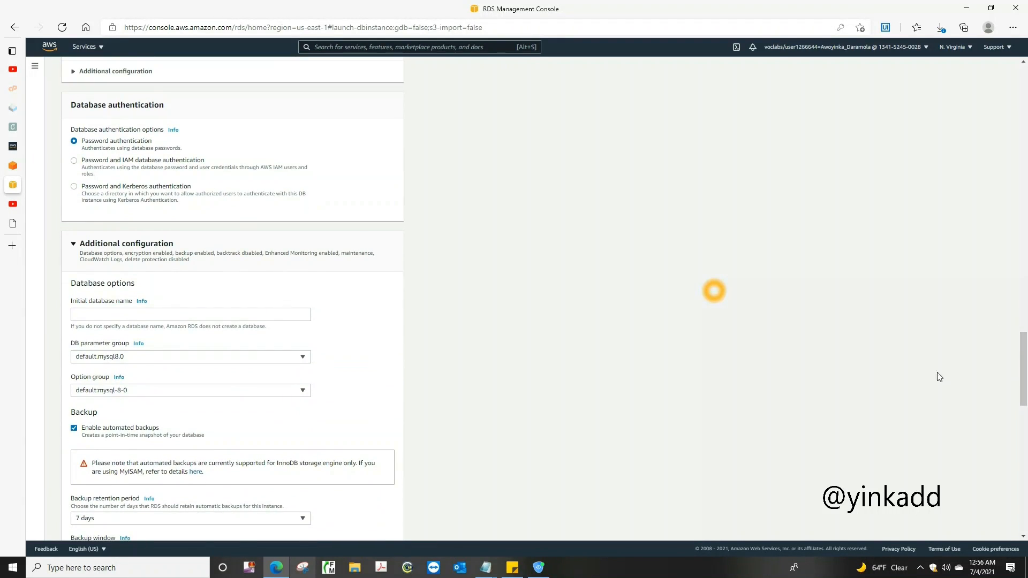
left_click(134, 314)
type("exampledb")
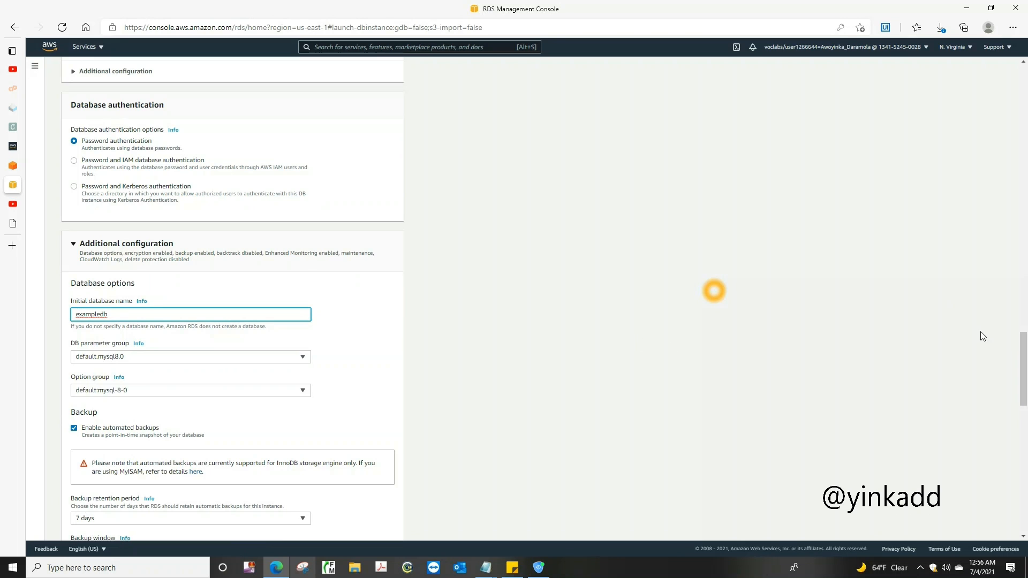
Disable Enhanced monitoring, create the database, and refresh the databases list
left_click_drag(1026, 371, 1026, 417)
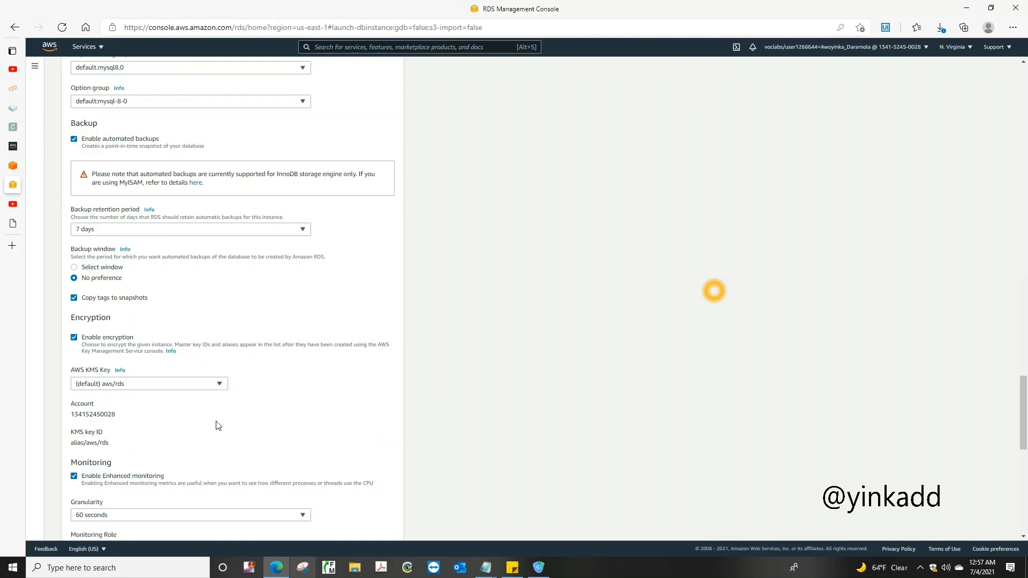
left_click(75, 477)
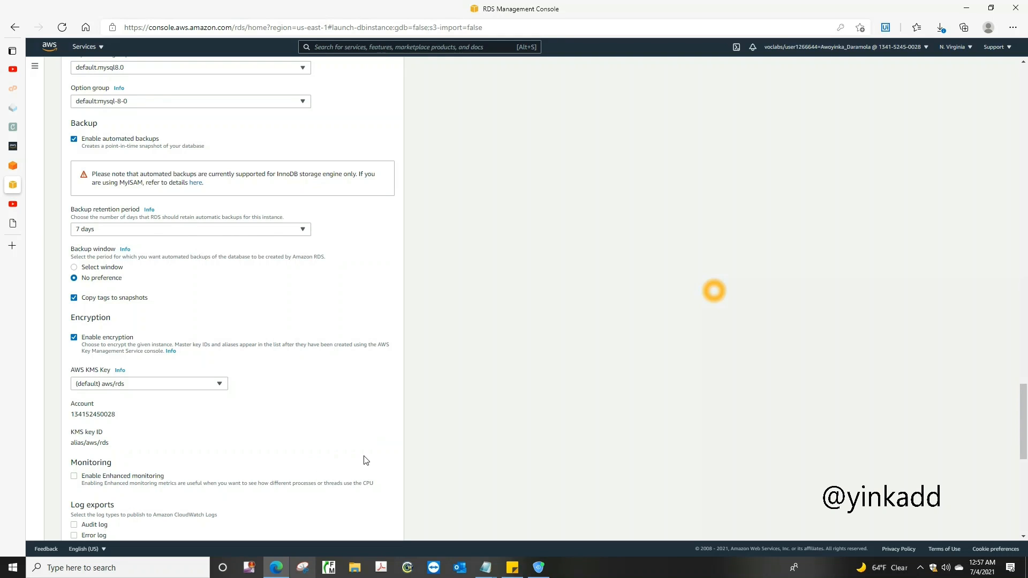
left_click_drag(1025, 426, 1026, 499)
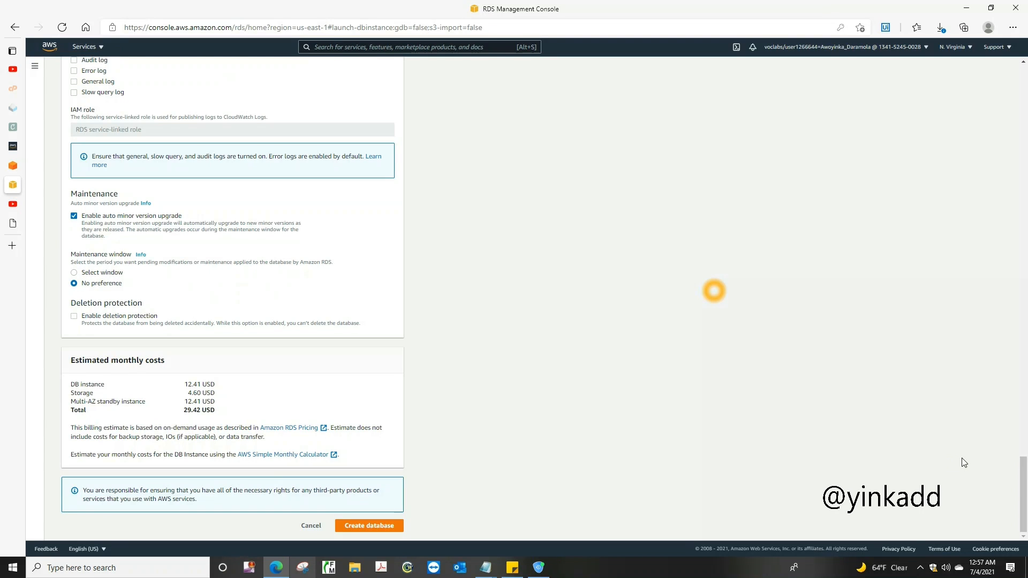
mouse_move(1023, 493)
left_mouse_down()
mouse_move(1023, 474)
mouse_move(1023, 495)
left_mouse_up()
left_click(373, 527)
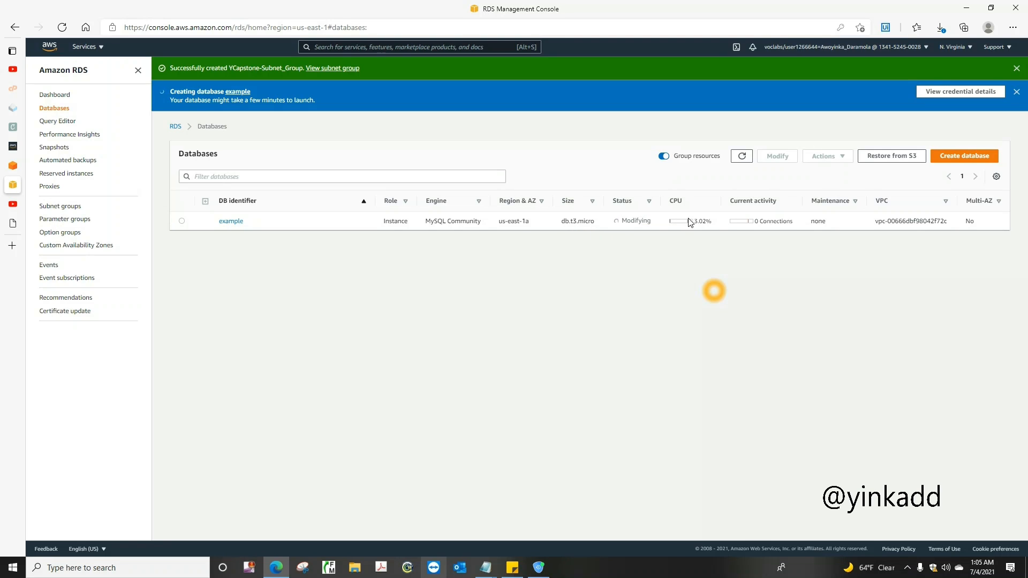
left_click(738, 162)
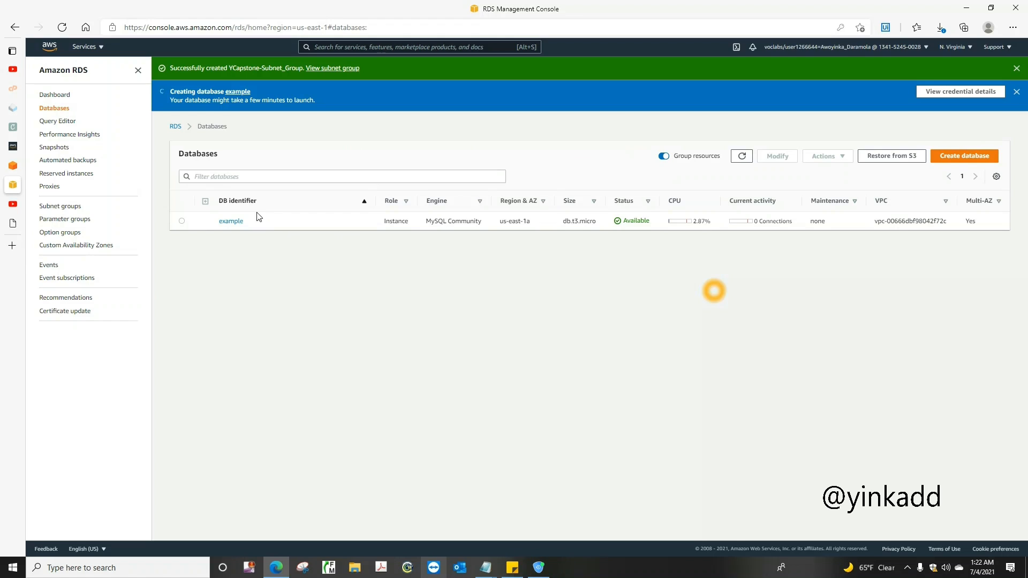
Copy the four /example/ database connection parameter names from the Capstone Project lab instructions
mouse_move(34, 200)
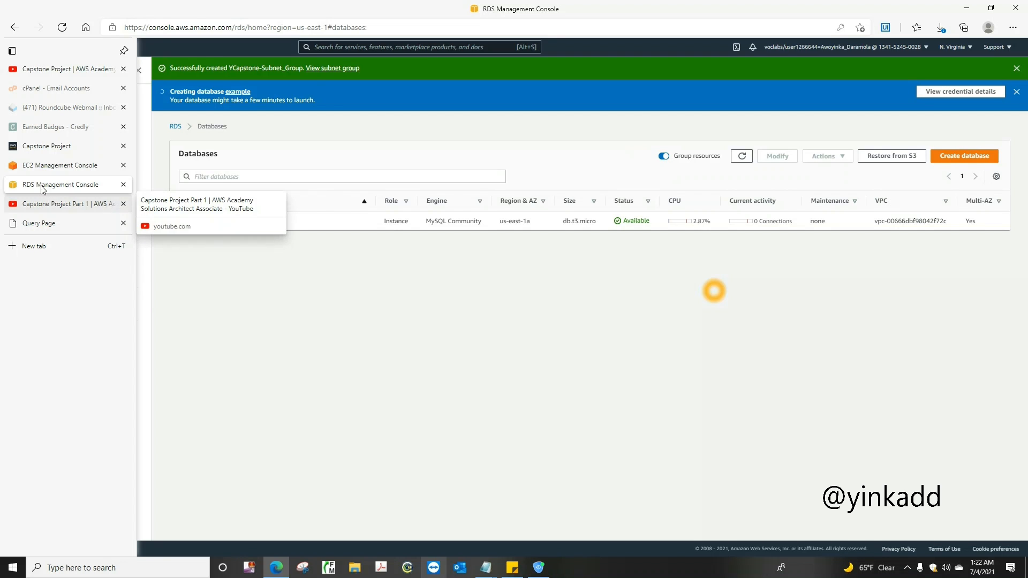
left_click(46, 146)
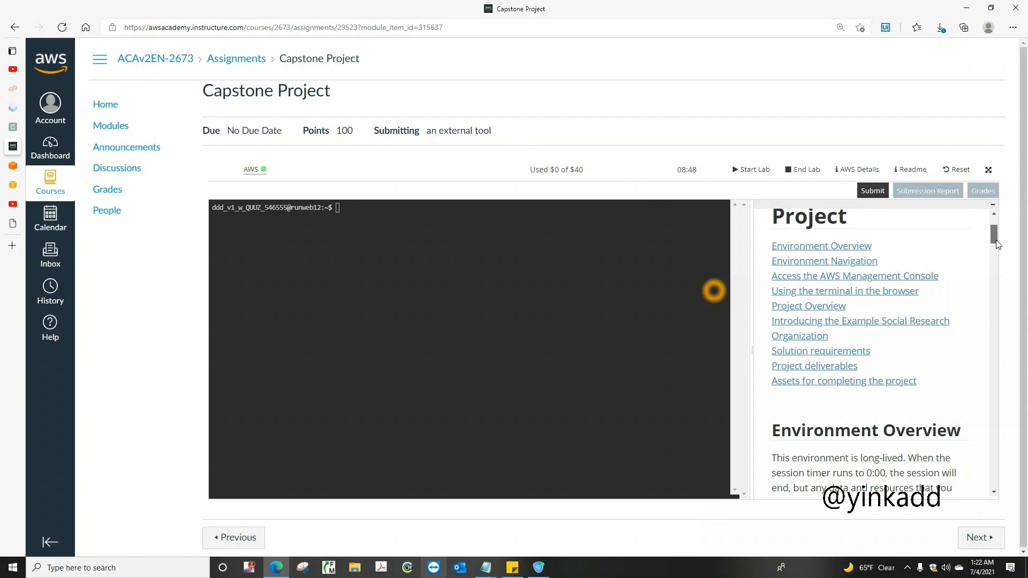
left_click_drag(995, 235, 1020, 456)
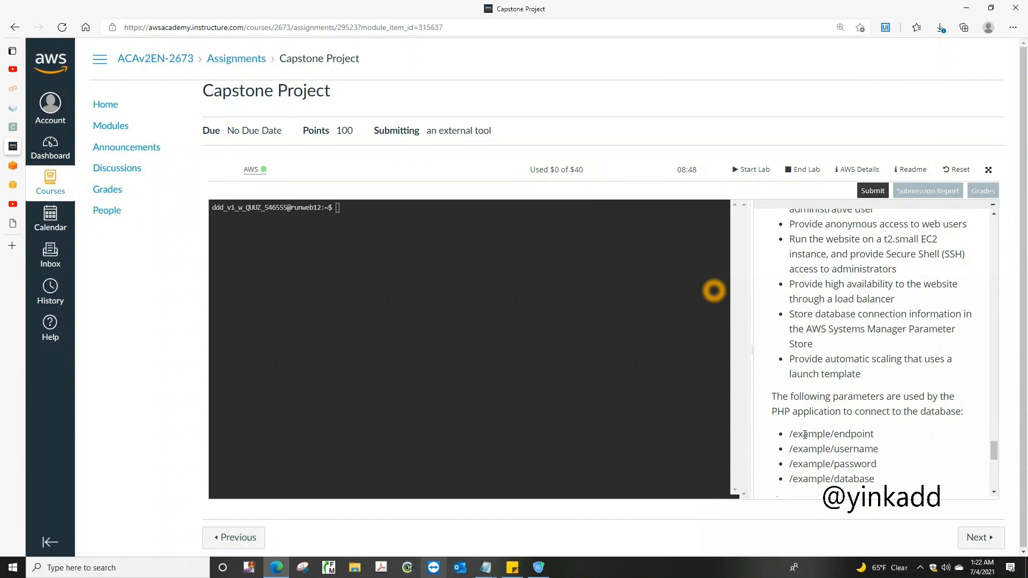
left_click_drag(791, 433, 877, 481)
right_click(841, 463)
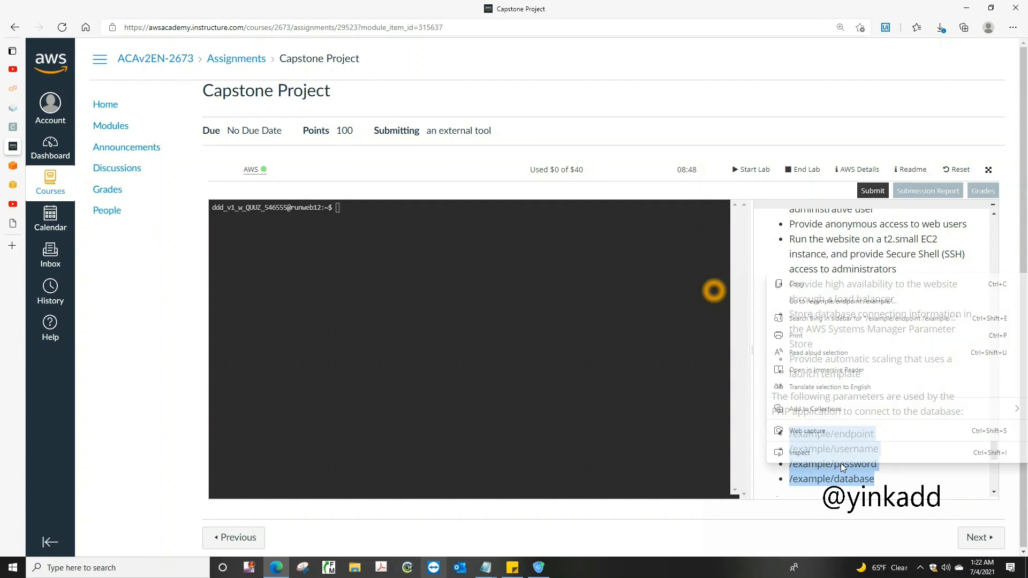
left_click(809, 284)
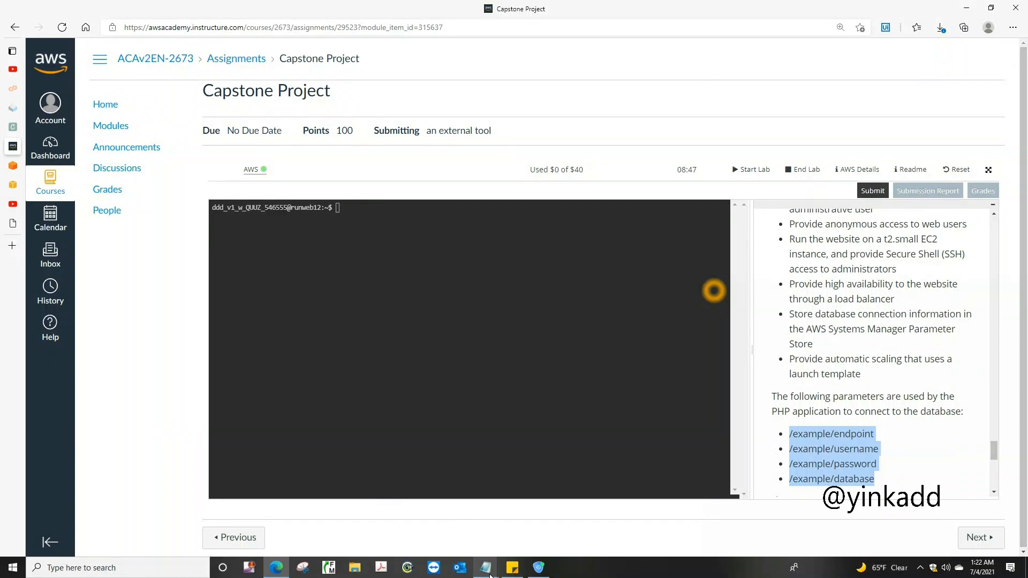
Paste the copied parameter names into the untitled Notepad document, leaving a blank line below the password, and minimize Notepad
mouse_move(487, 570)
left_click(517, 530)
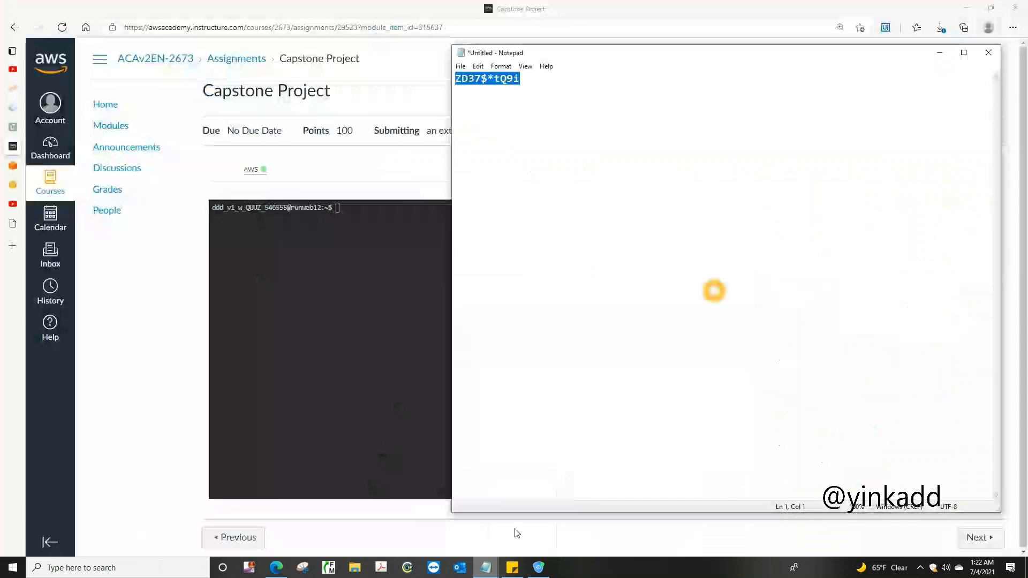
left_click(535, 80)
key("Return")
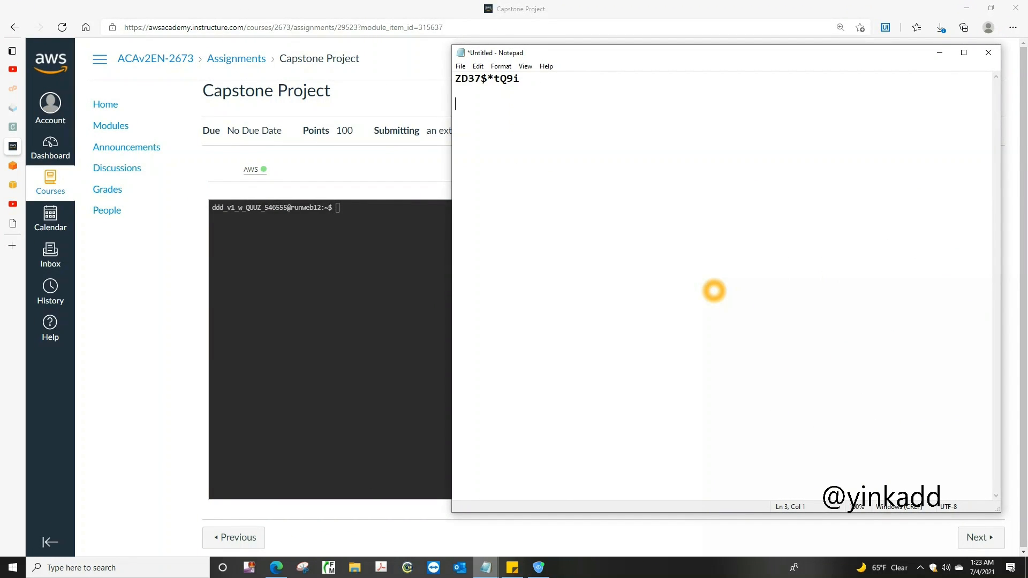
key("ctrl+v")
left_click(536, 81)
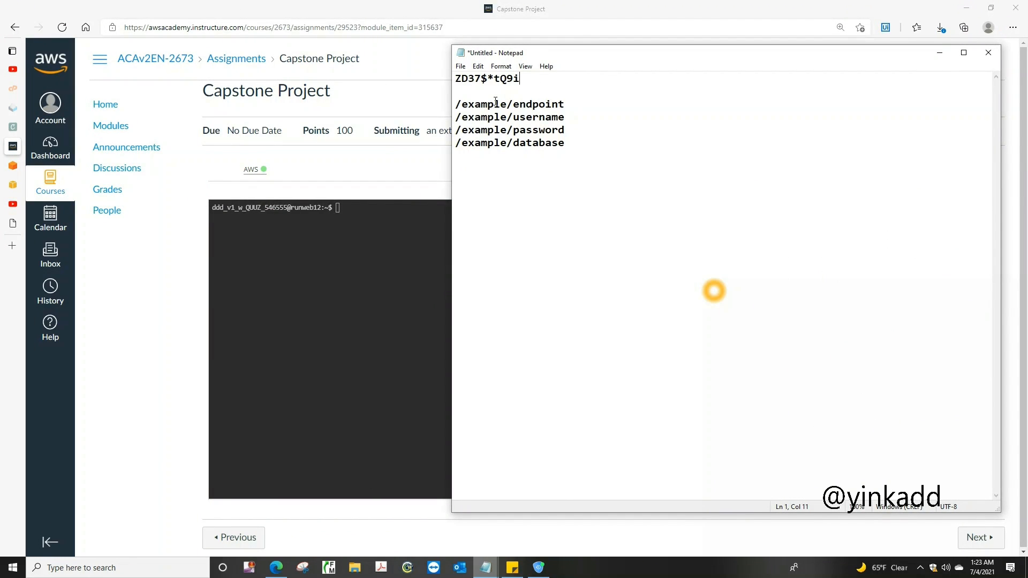
left_click(940, 53)
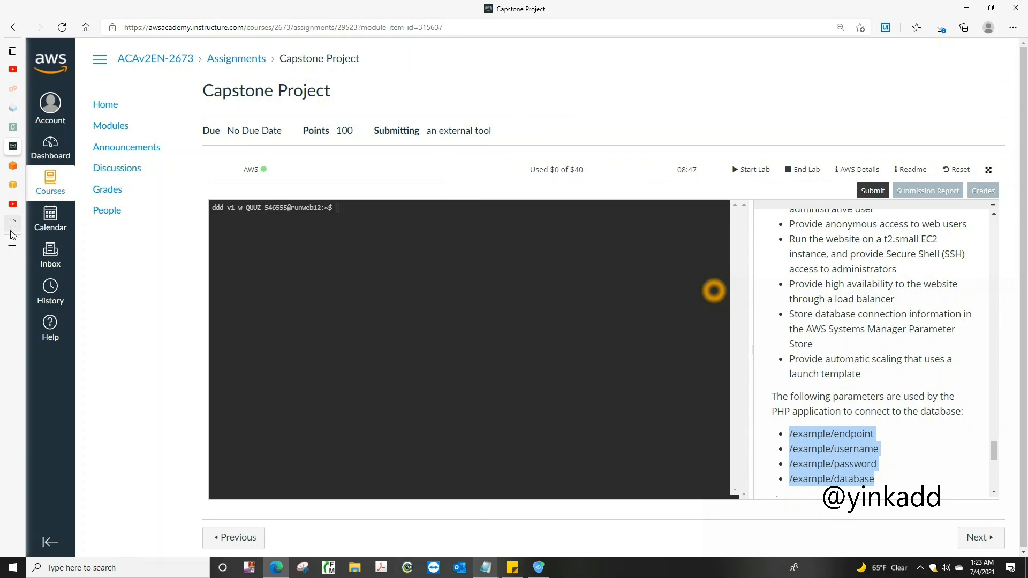
Return to the RDS console in the browser, search the AWS services for systems, and open Systems Manager
mouse_move(13, 235)
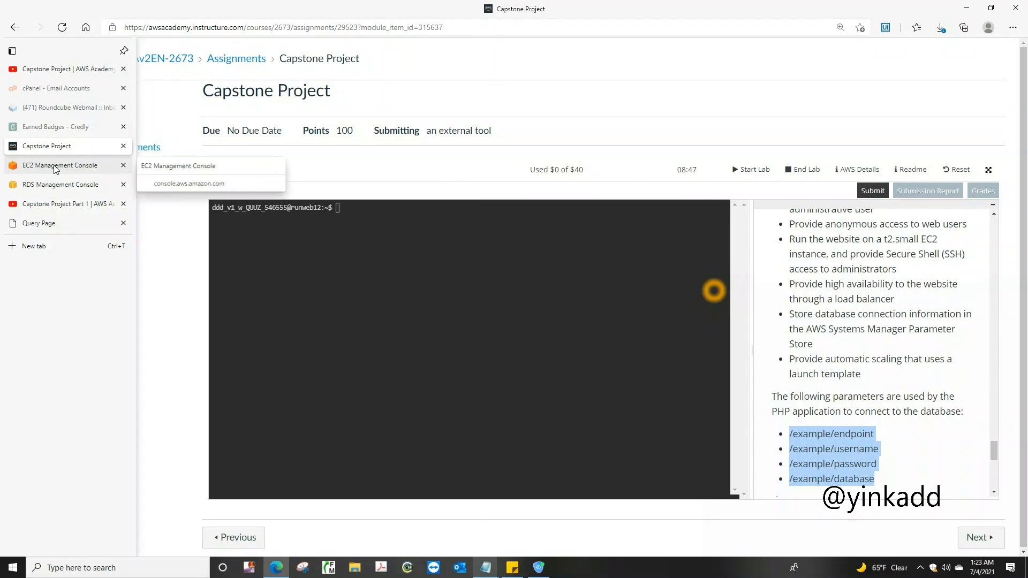
left_click(53, 185)
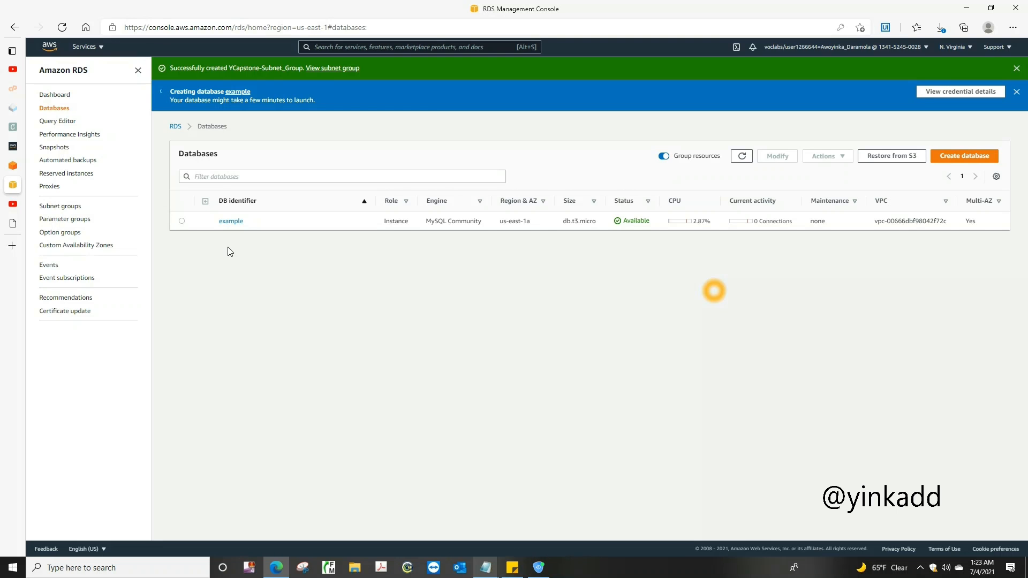
left_click(99, 51)
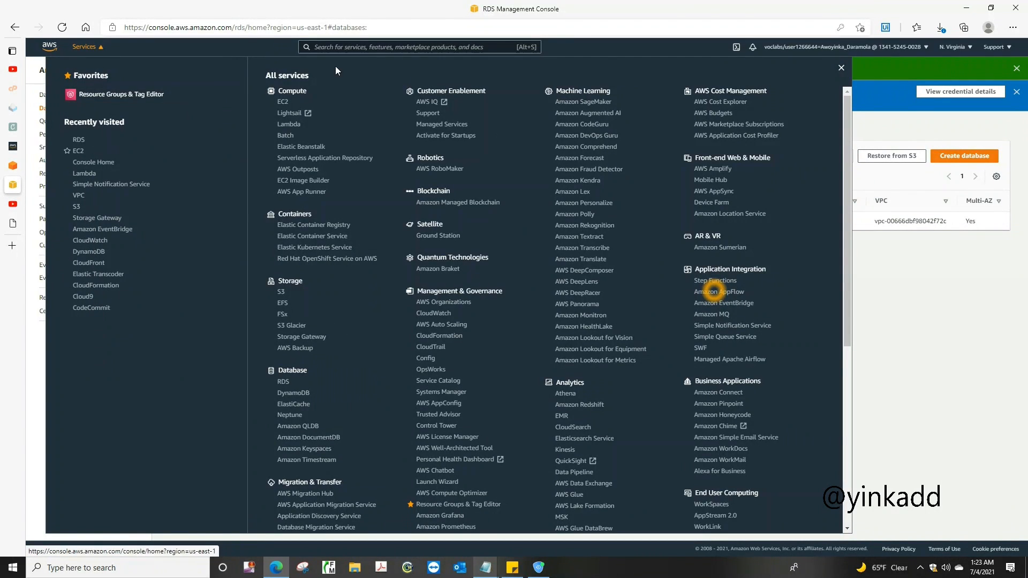
left_click(369, 47)
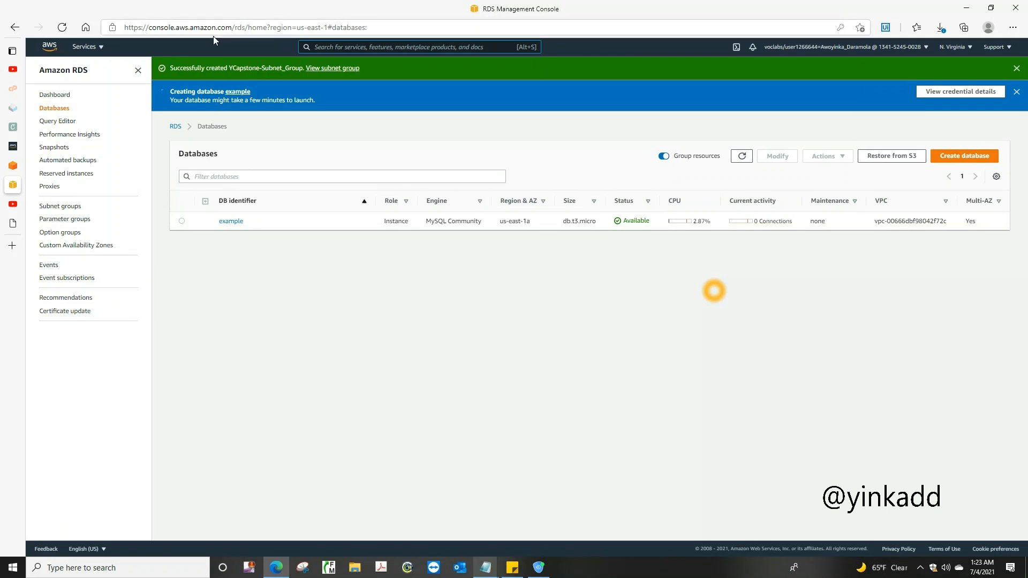
left_click(95, 50)
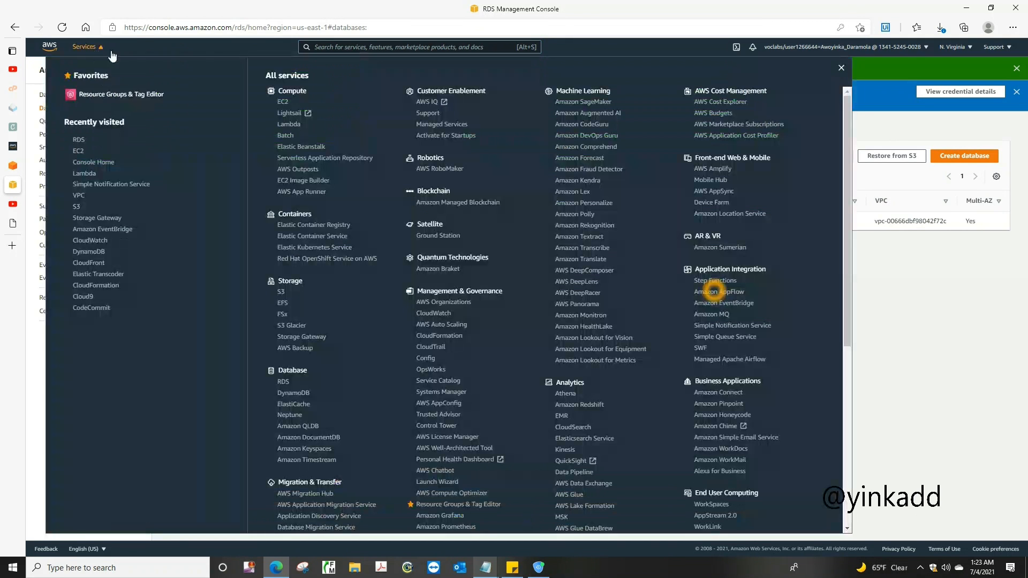
left_click(335, 47)
type("systems")
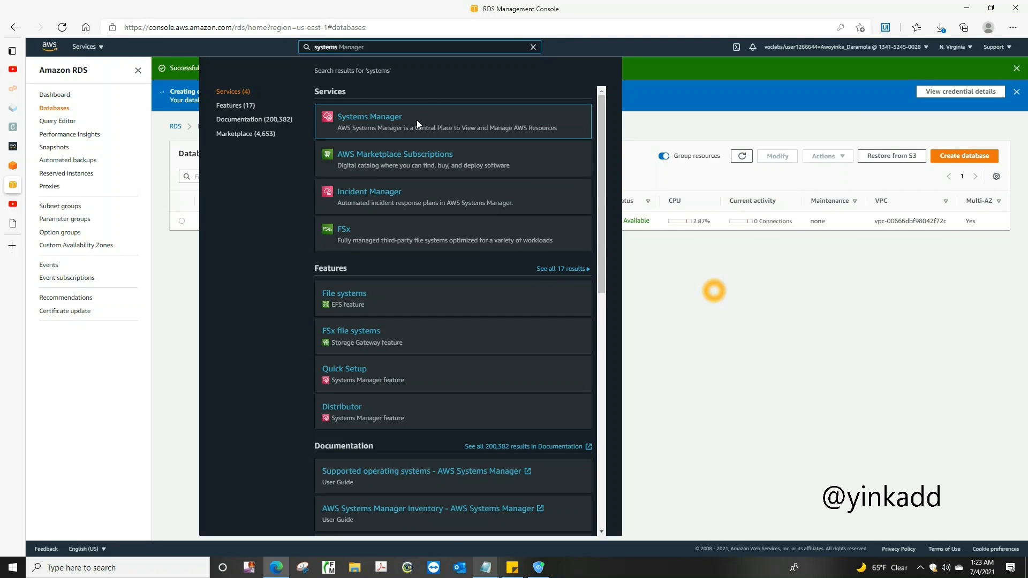
left_click(364, 119)
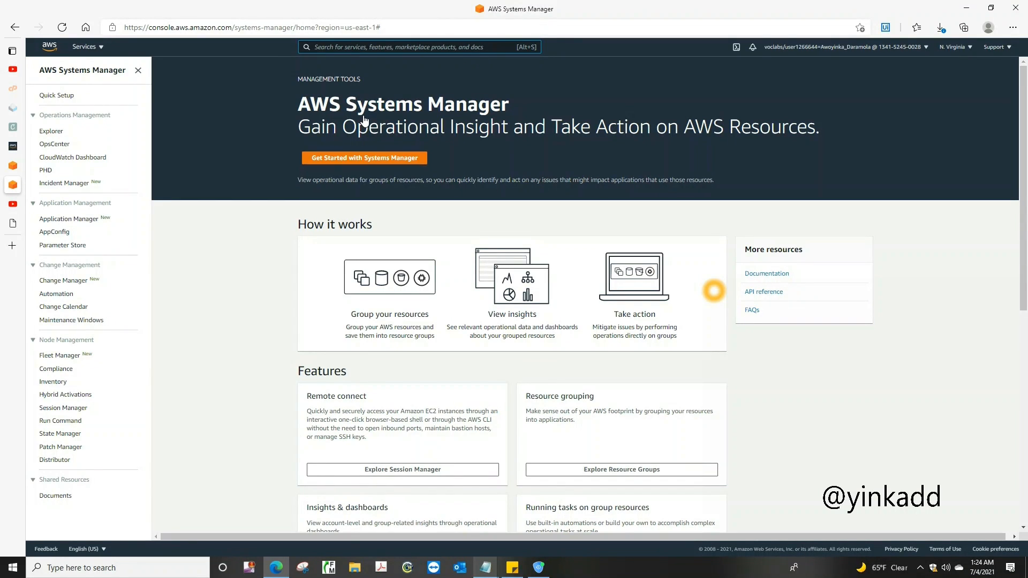
Open Parameter Store in Systems Manager and start a new parameter
key("alt+s")
left_click(57, 246)
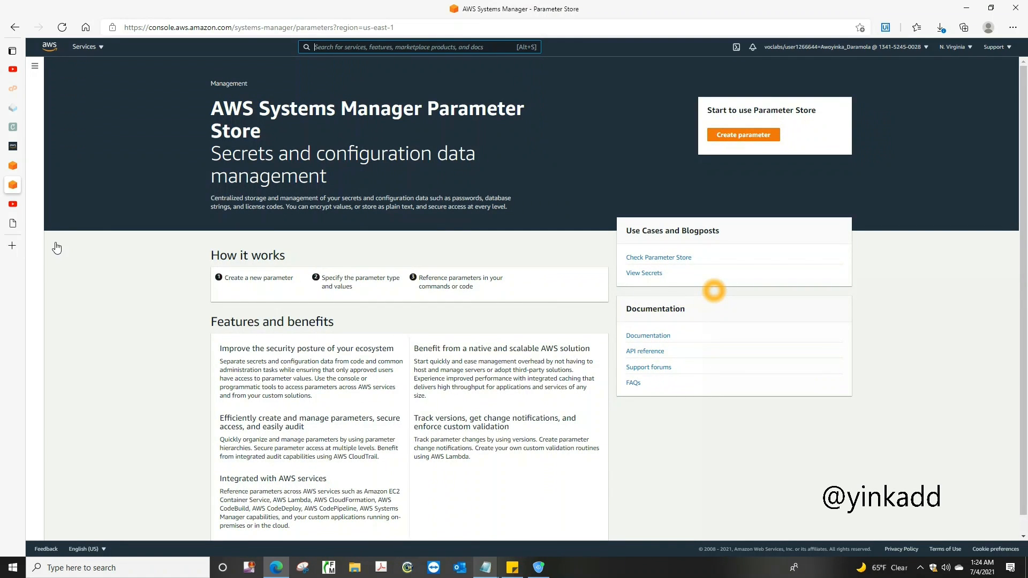
left_click(747, 138)
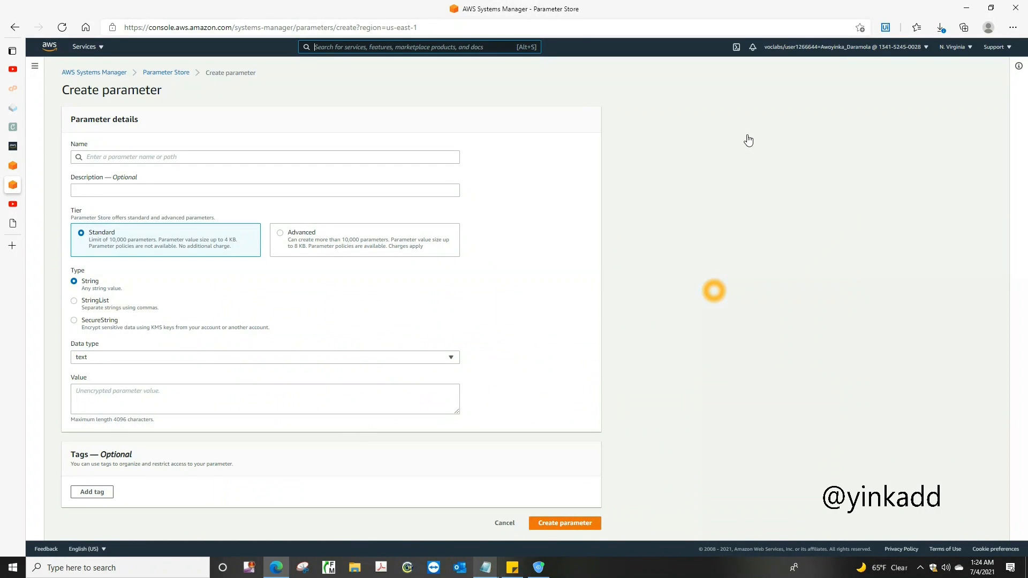
Copy /example/endpoint from the untitled Notepad document into the new parameter's name
left_click(488, 571)
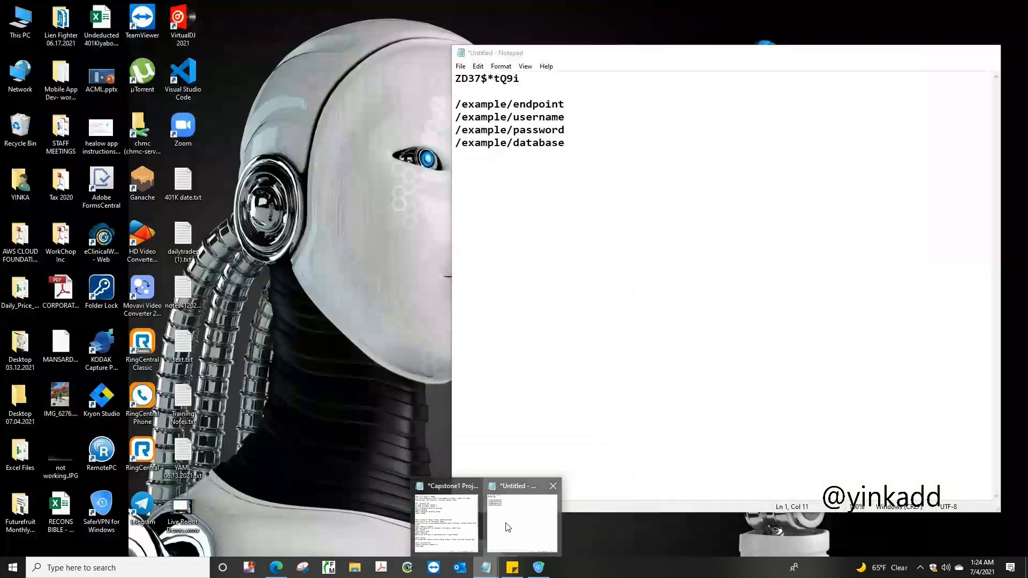
left_click(509, 522)
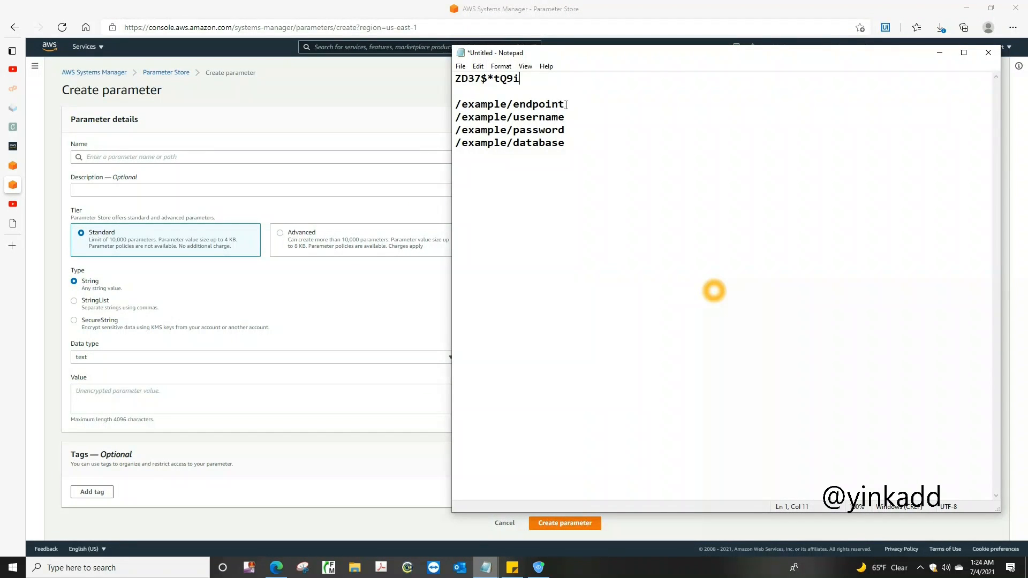
left_click_drag(566, 104, 456, 107)
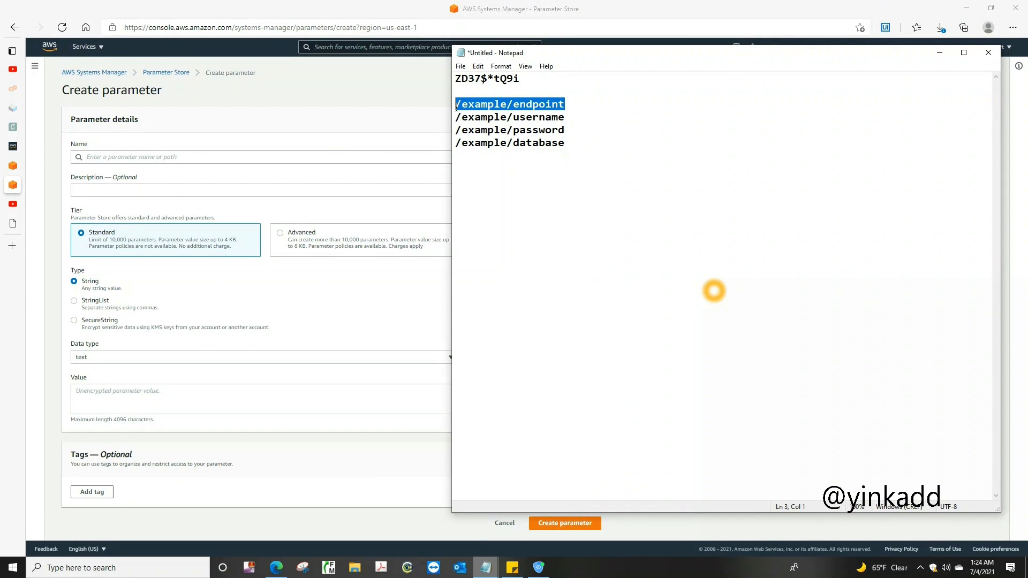
right_click(456, 108)
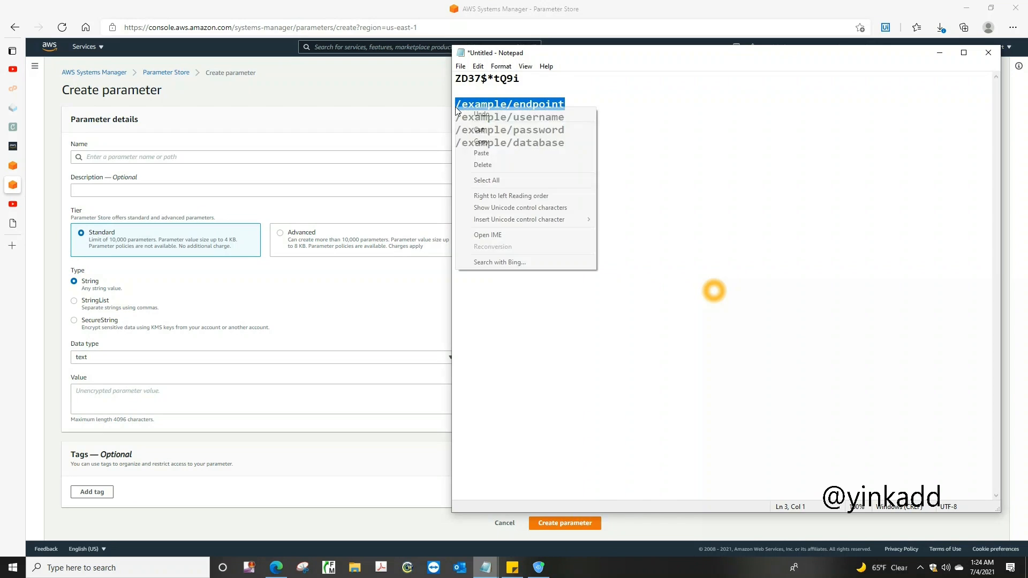
left_click(492, 140)
left_click(202, 156)
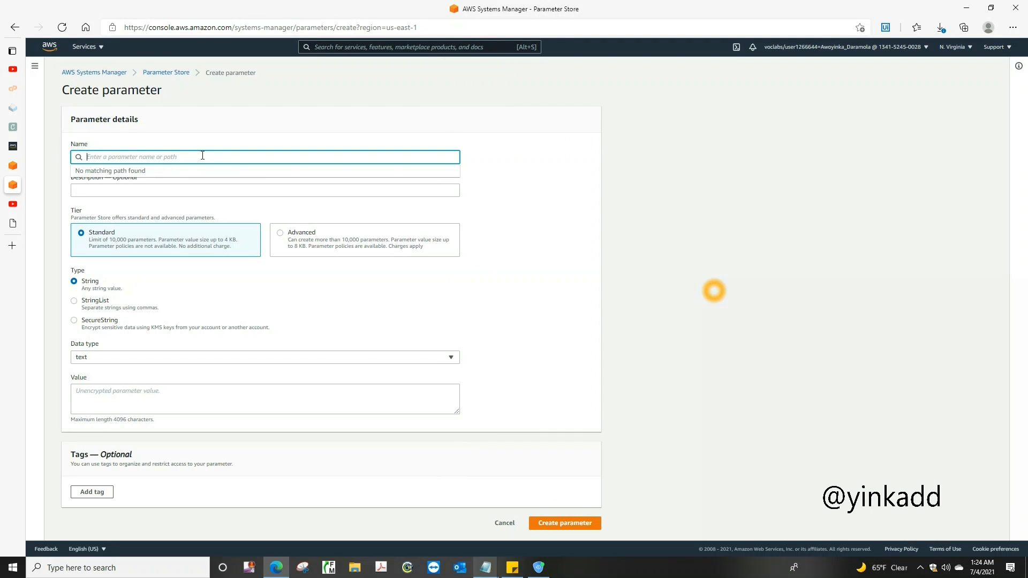
key("ctrl+v")
Enter exampledb as the value of the /example/endpoint parameter, leaving its description empty
left_click(192, 191)
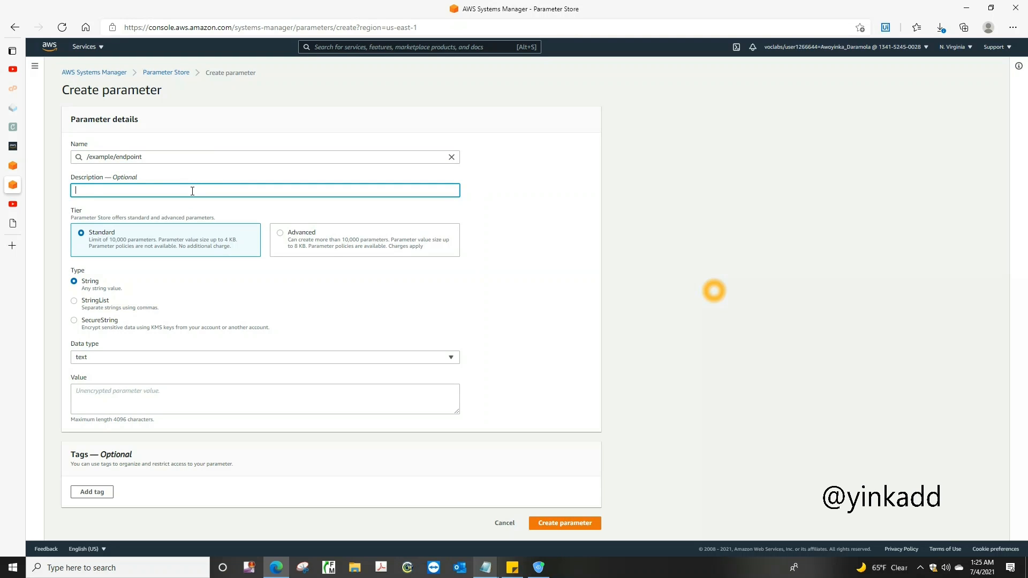
left_click(152, 399)
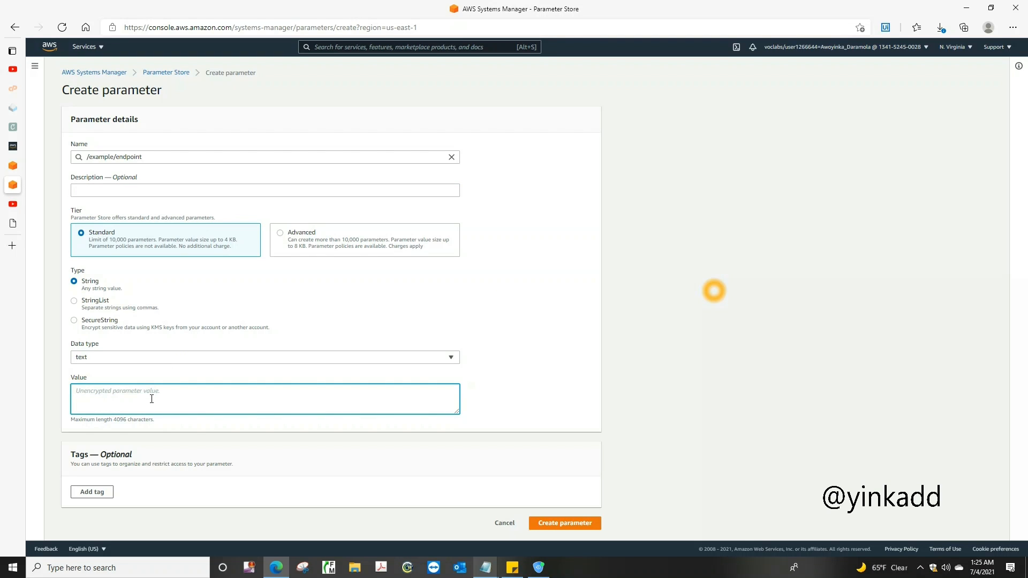
type("exampledb")
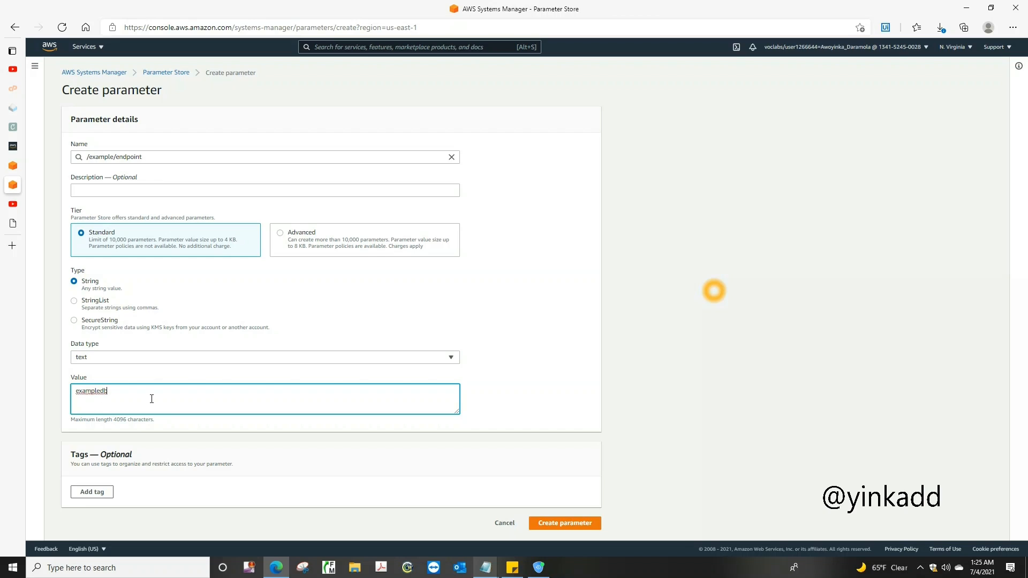
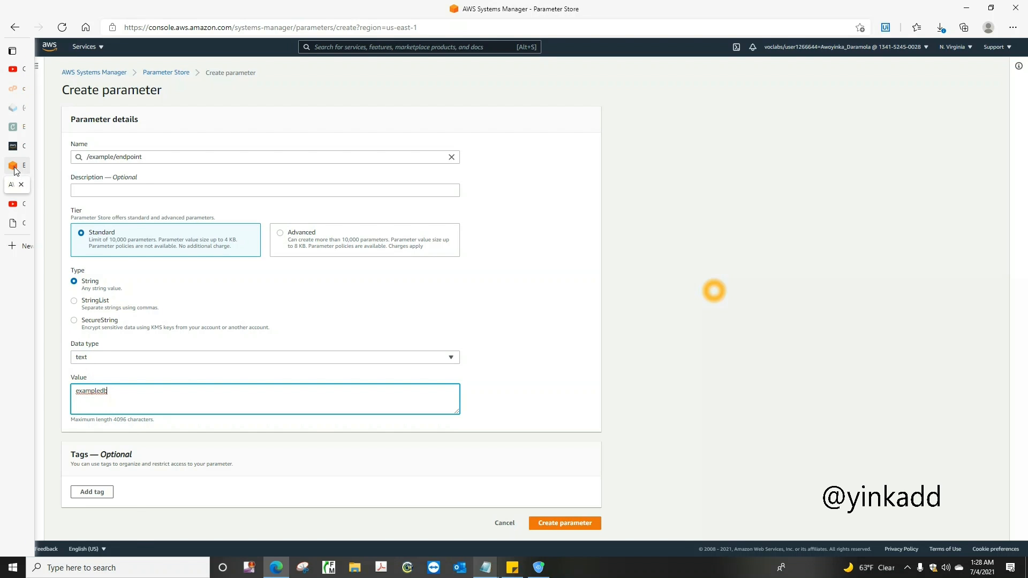
Switch to the browser tab with the EC2 console, go to RDS, and open the details of the example database
left_click(32, 165)
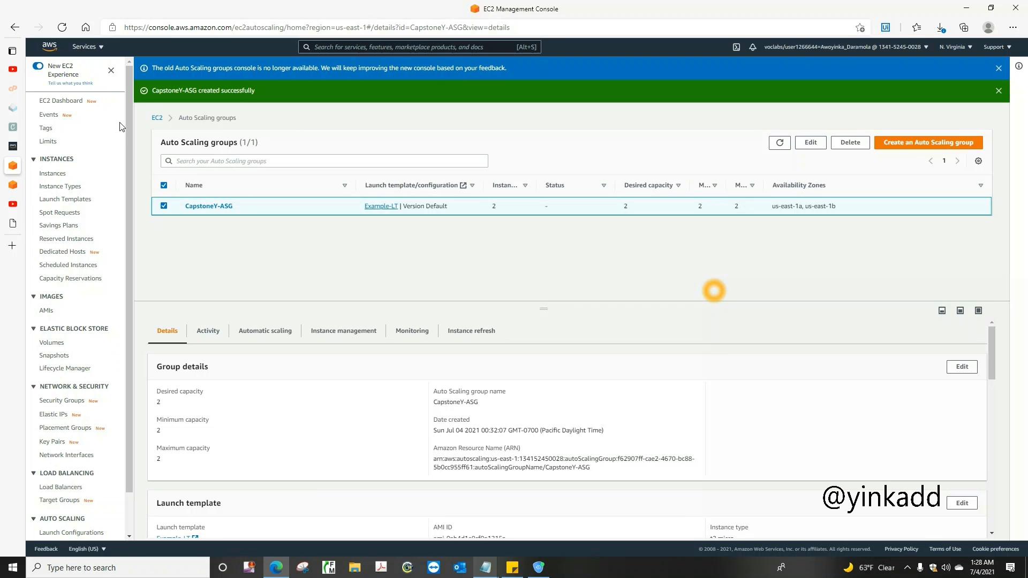
left_click(97, 48)
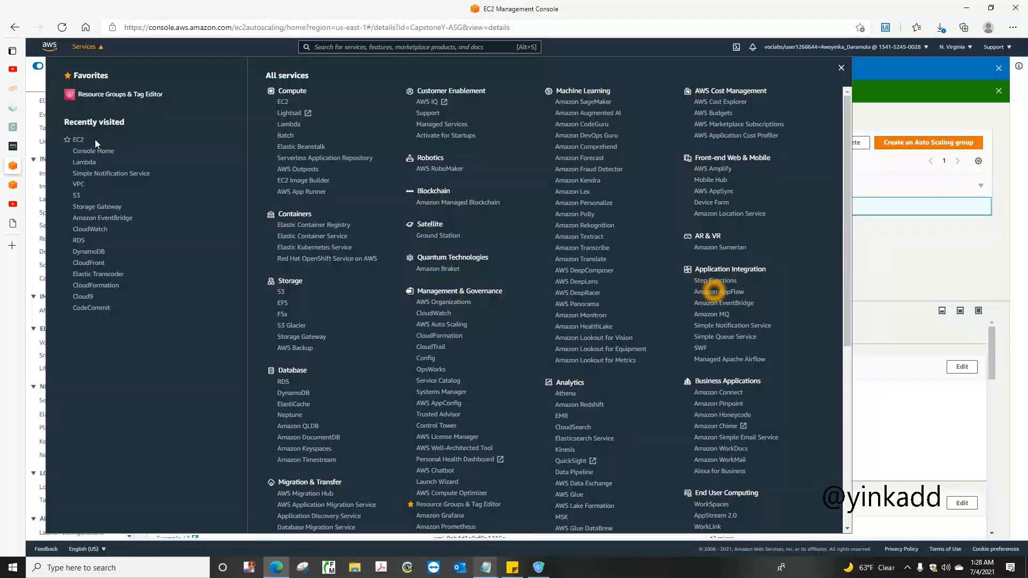
left_click(82, 241)
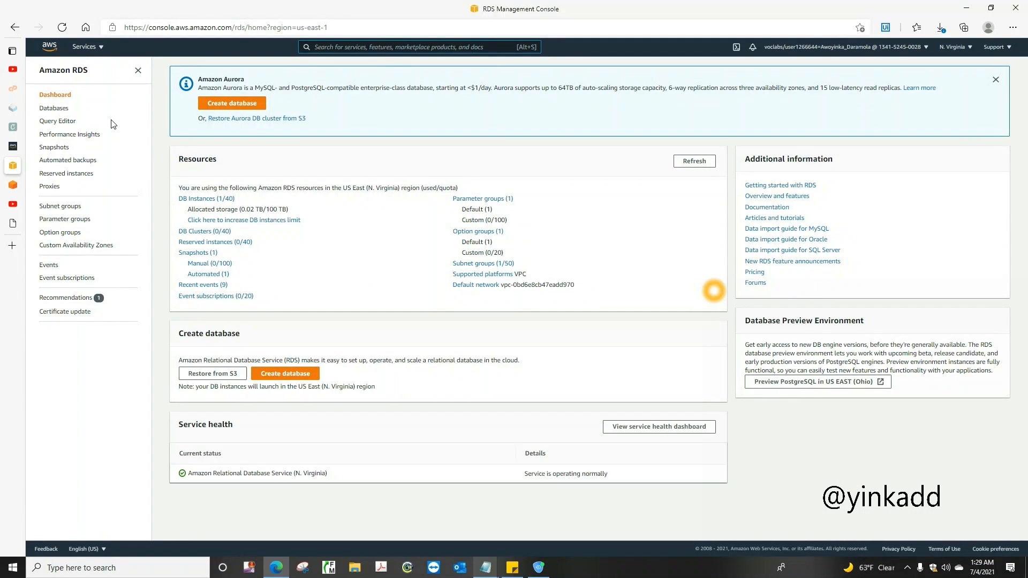
left_click(54, 108)
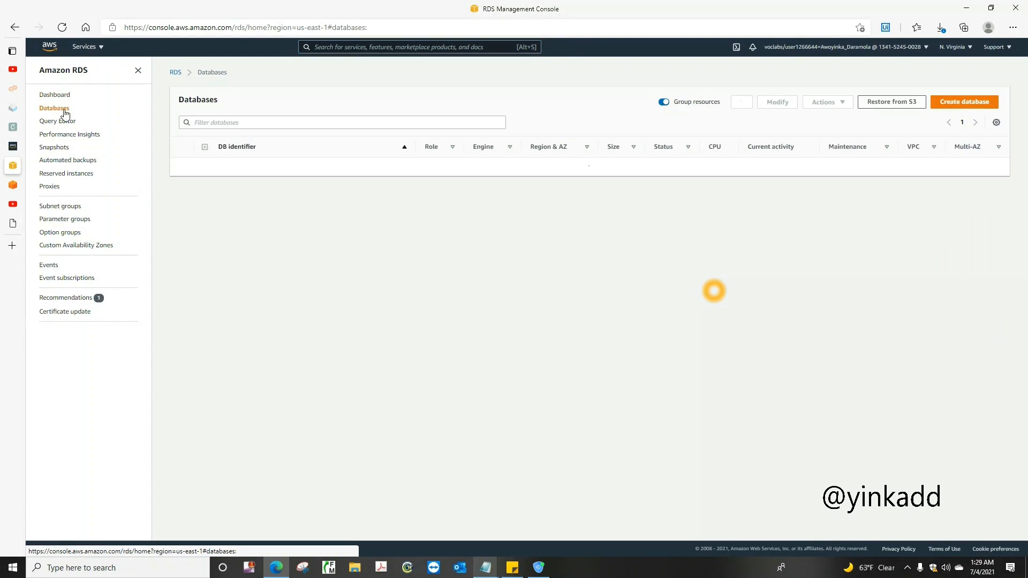
left_click(231, 167)
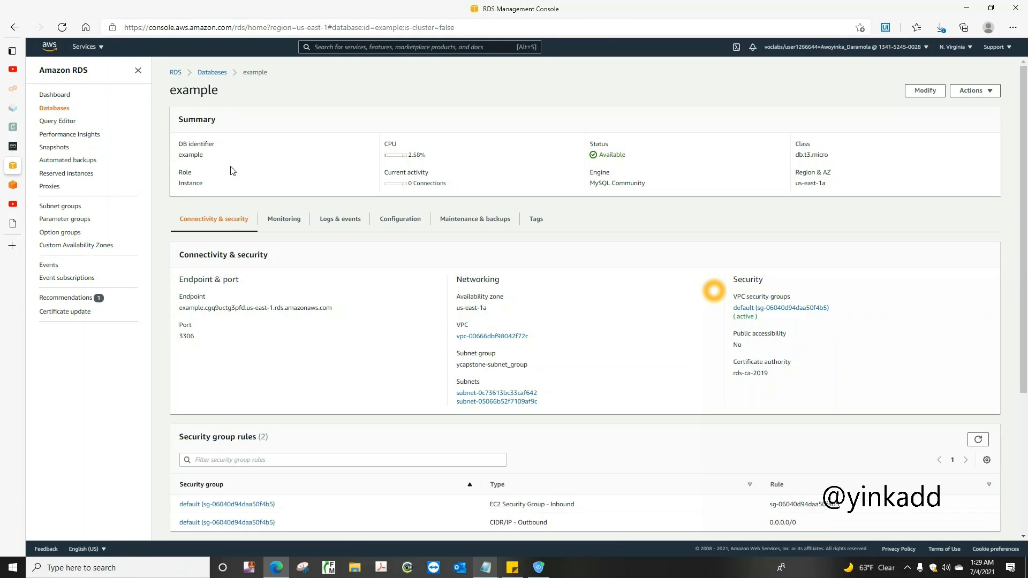
Copy the example database's endpoint address over the exampledb value of the /example/endpoint parameter and create the parameter
triple_click(219, 308)
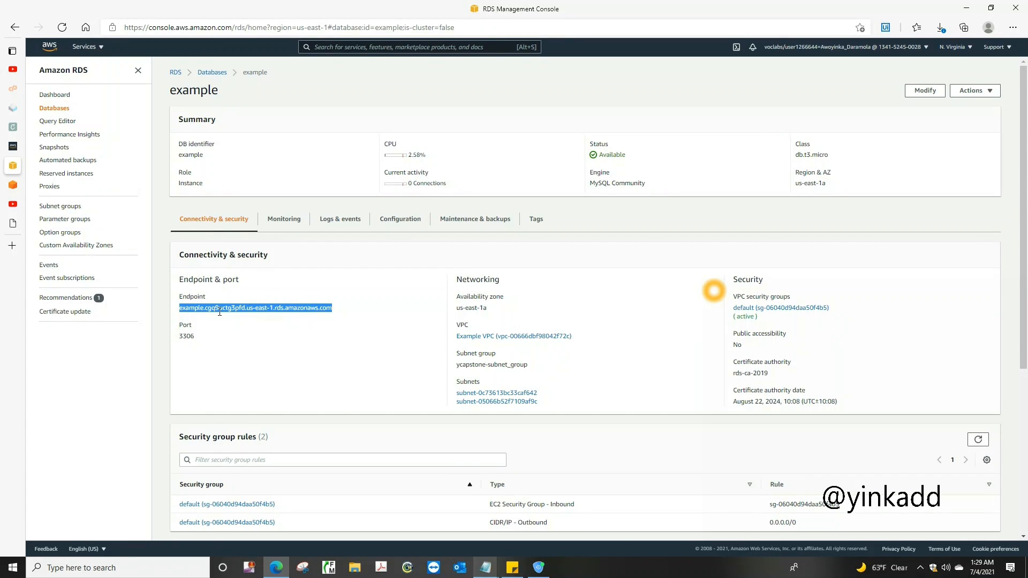
right_click(219, 311)
left_click(239, 324)
left_click(19, 191)
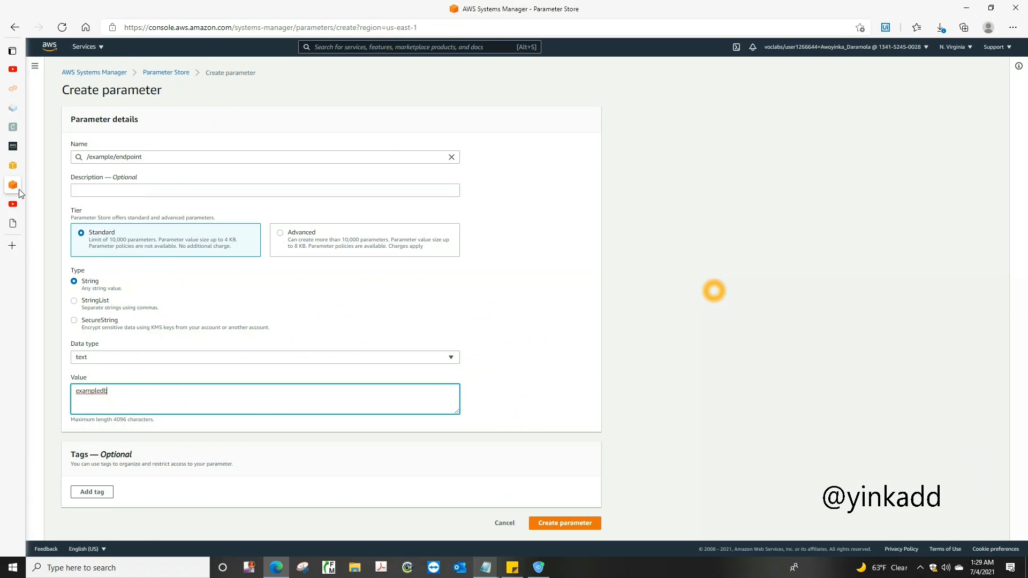
left_click_drag(126, 399, 62, 396)
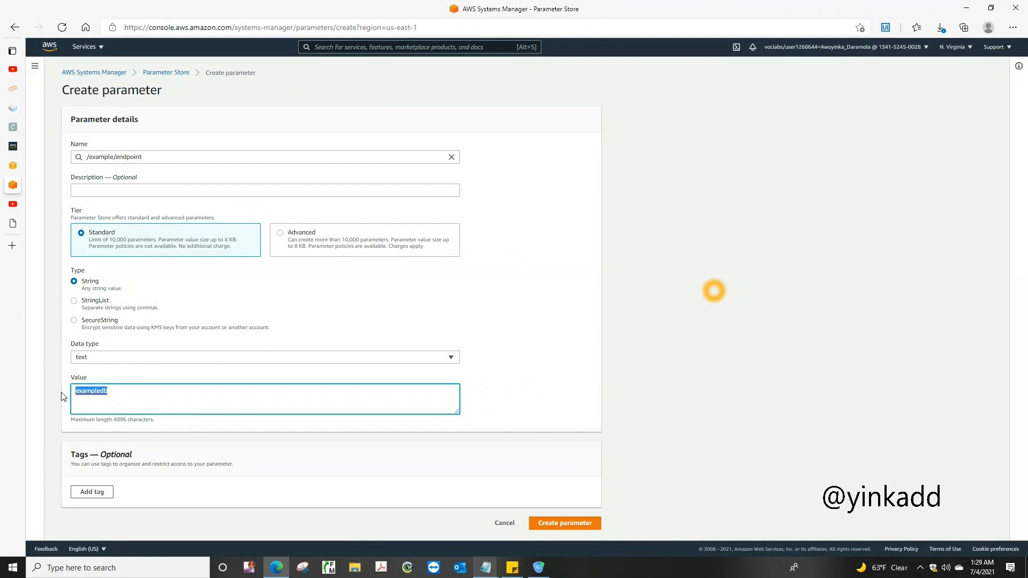
key("ctrl+v")
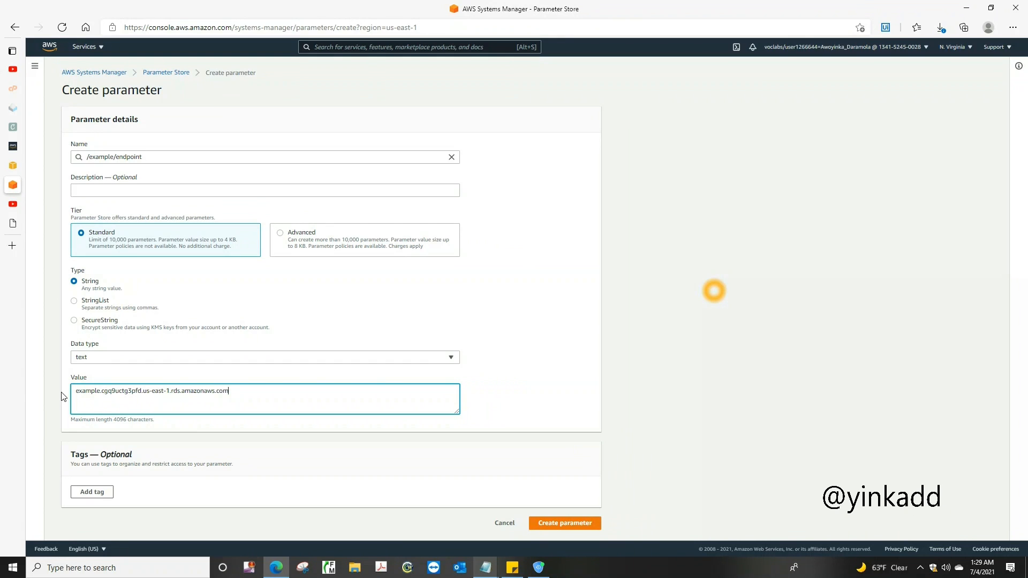
left_click(563, 523)
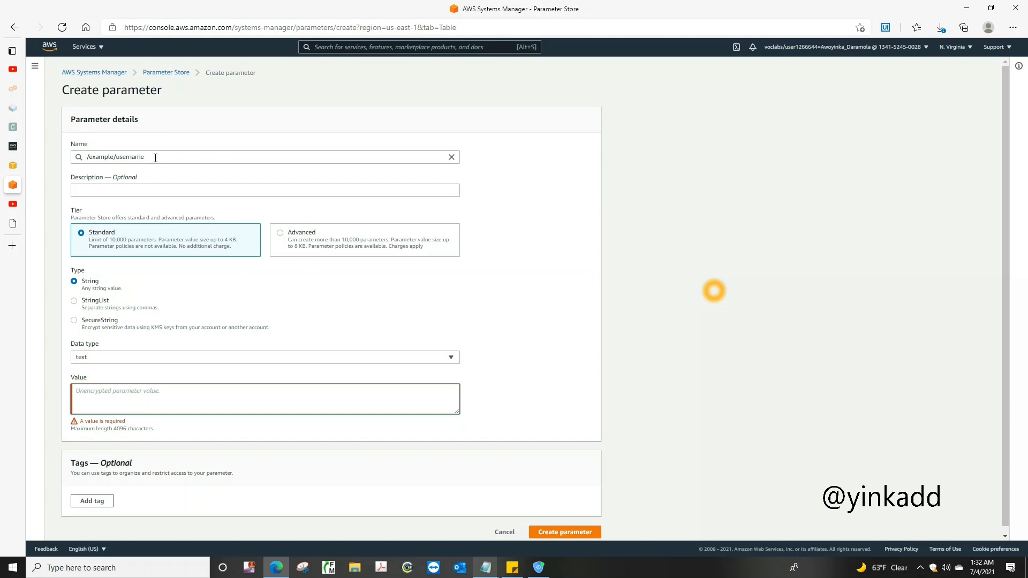
Create a standard string parameter named /example/username with the value admin
left_click(155, 157)
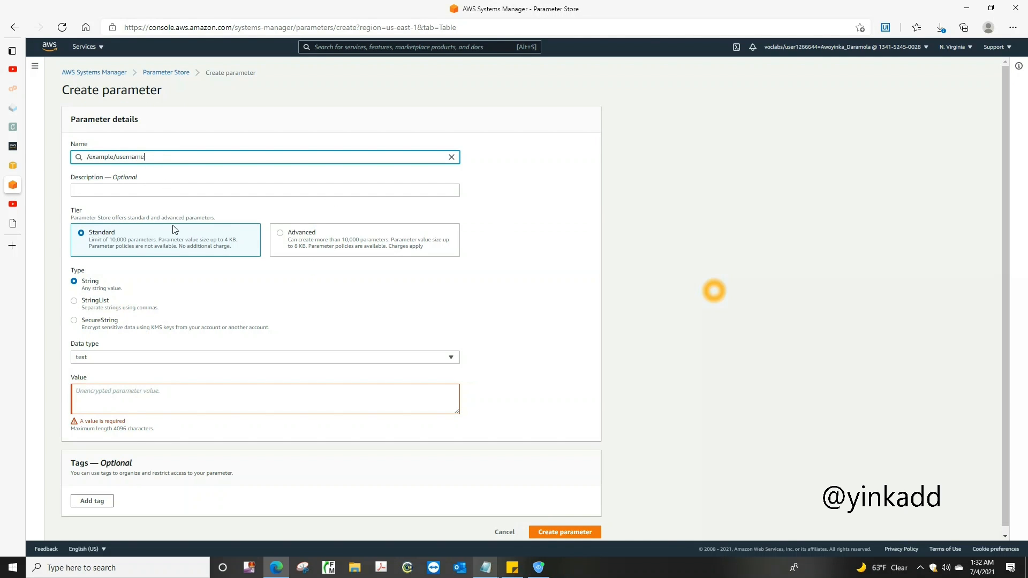
left_click(138, 397)
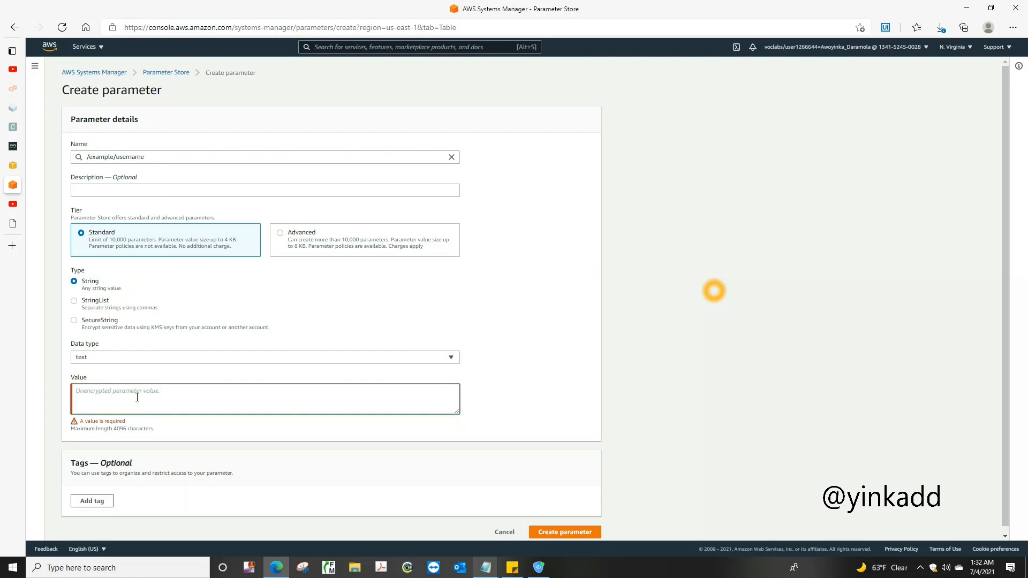
type("admin")
left_click(491, 392)
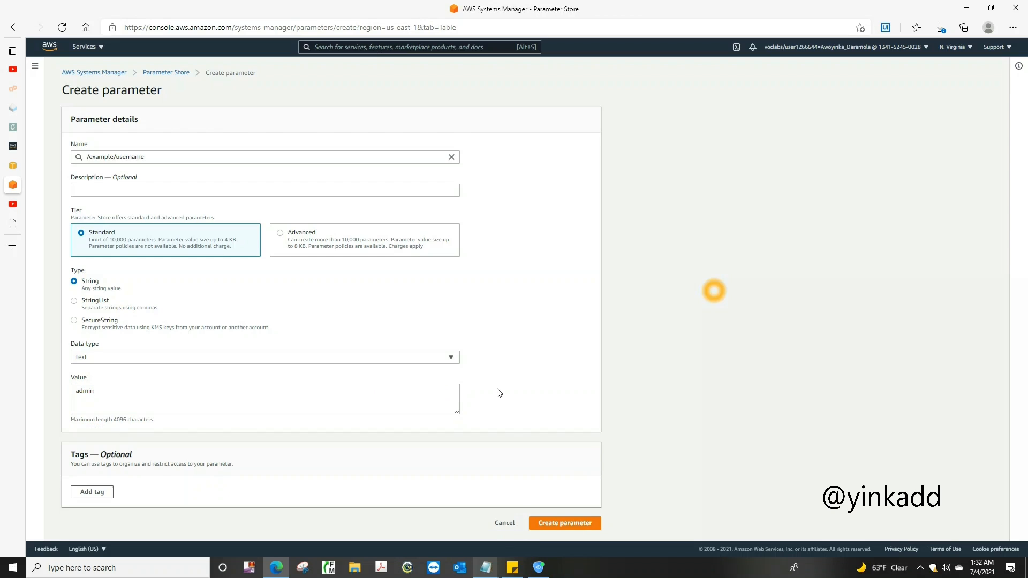
left_click(562, 526)
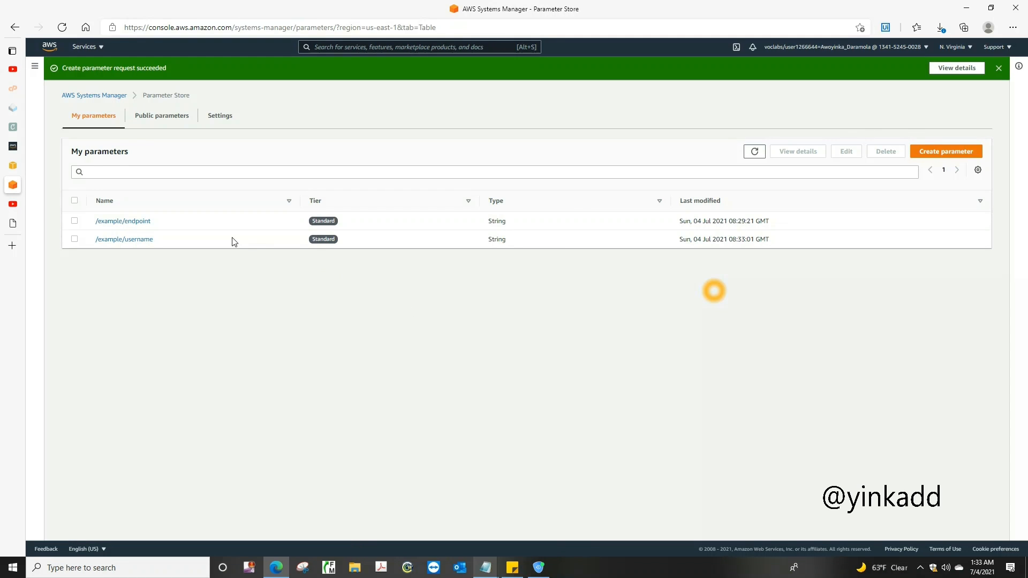
Start a new parameter and copy /example/password from the untitled Notepad document into its name
left_click(958, 152)
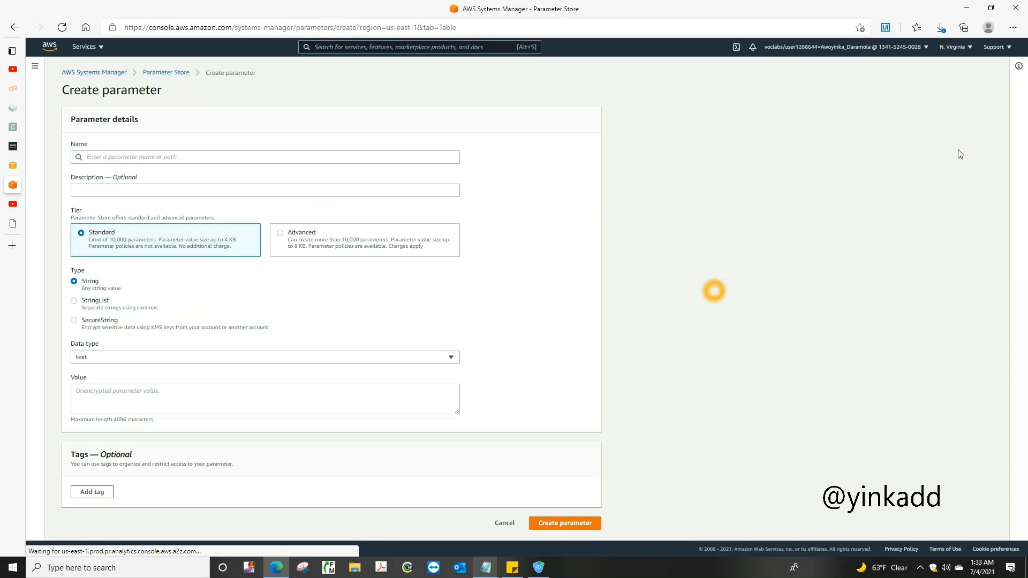
mouse_move(485, 566)
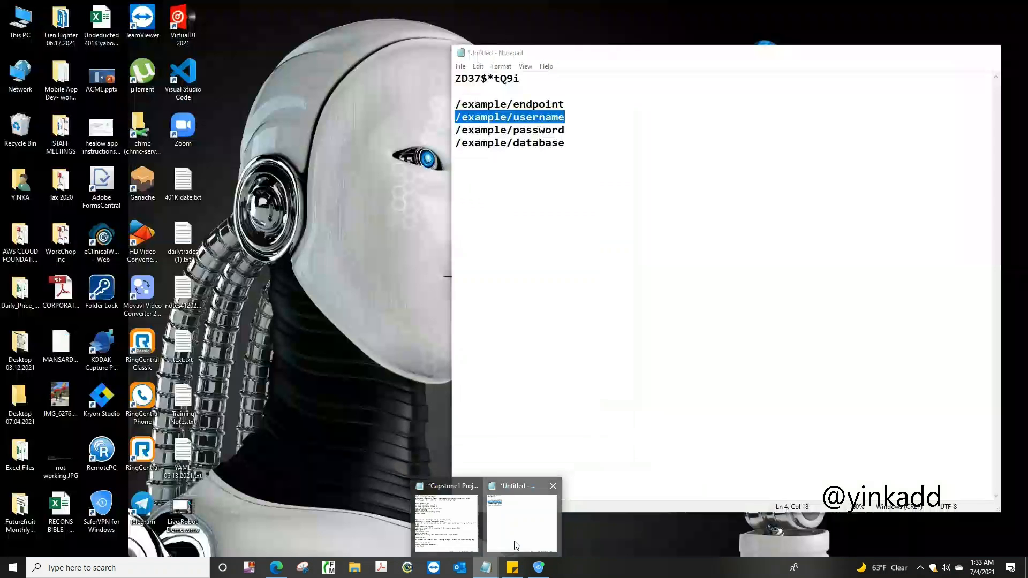
left_click(515, 545)
left_click_drag(455, 129, 563, 129)
key("ctrl+c")
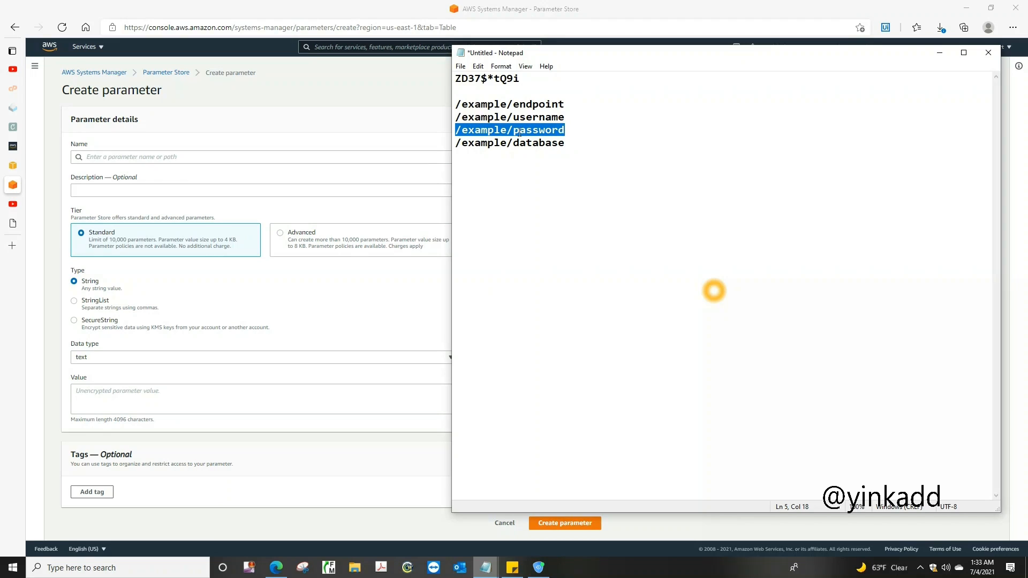
left_click(164, 156)
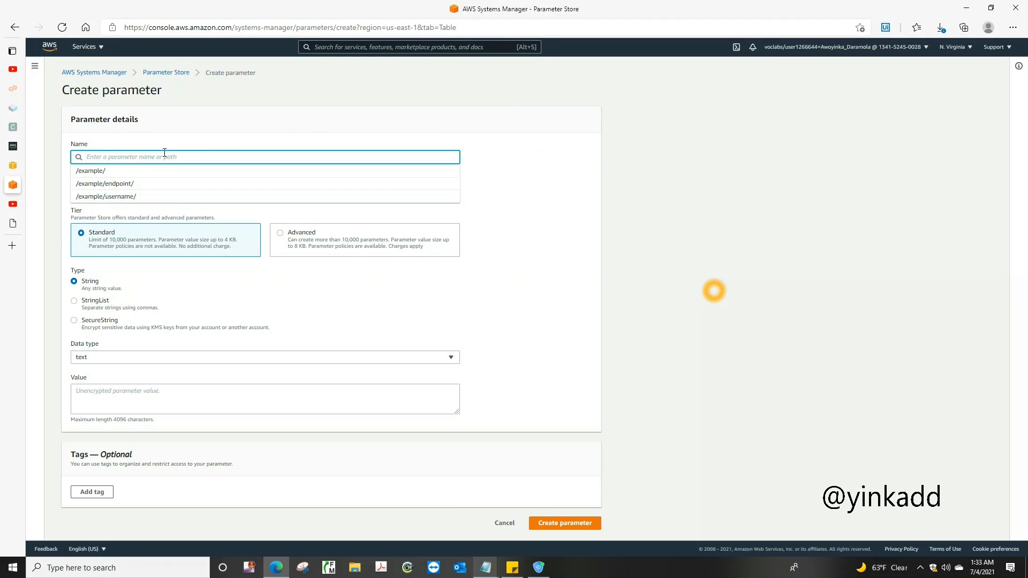
key("ctrl+v")
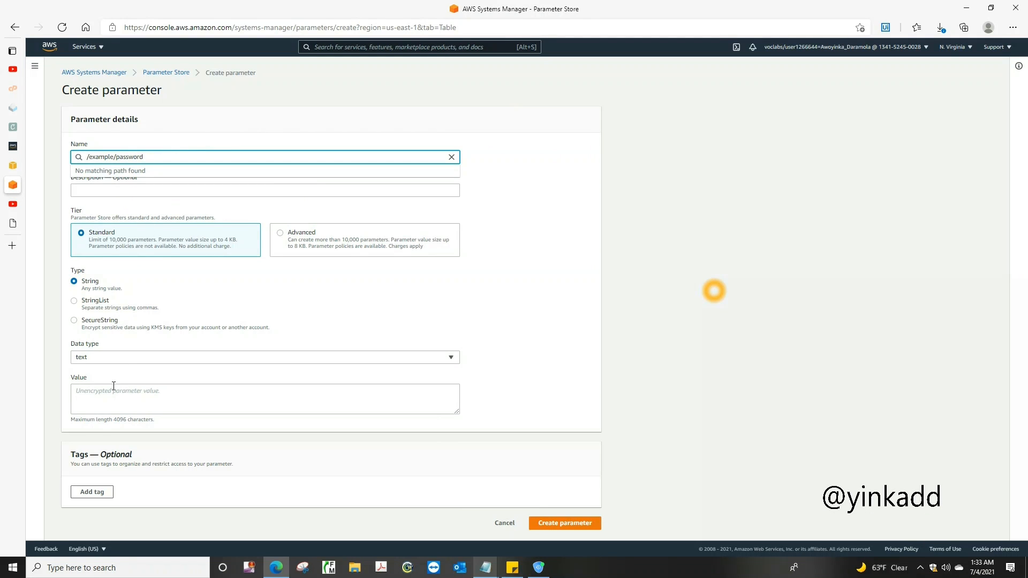
Copy the database password from the untitled Notepad document into the /example/password parameter's value and create the parameter
left_click(180, 408)
mouse_move(486, 566)
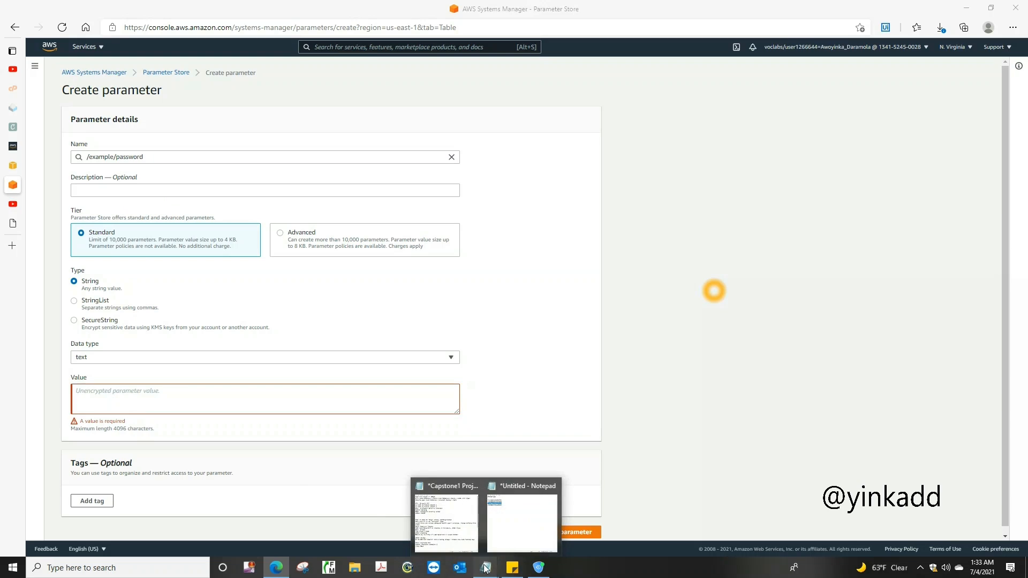
left_click(509, 538)
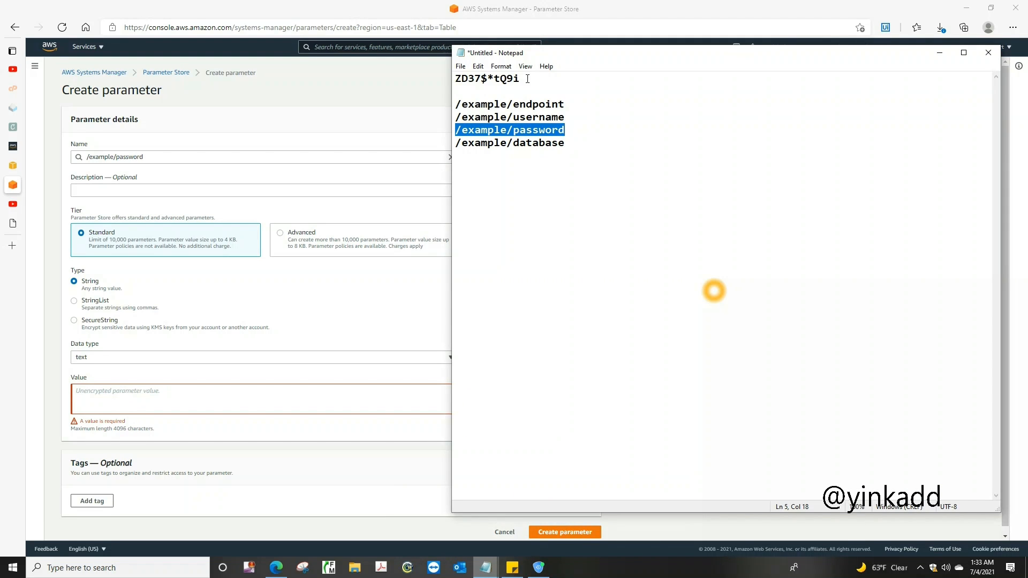
left_click_drag(521, 79, 443, 80)
key("ctrl+c")
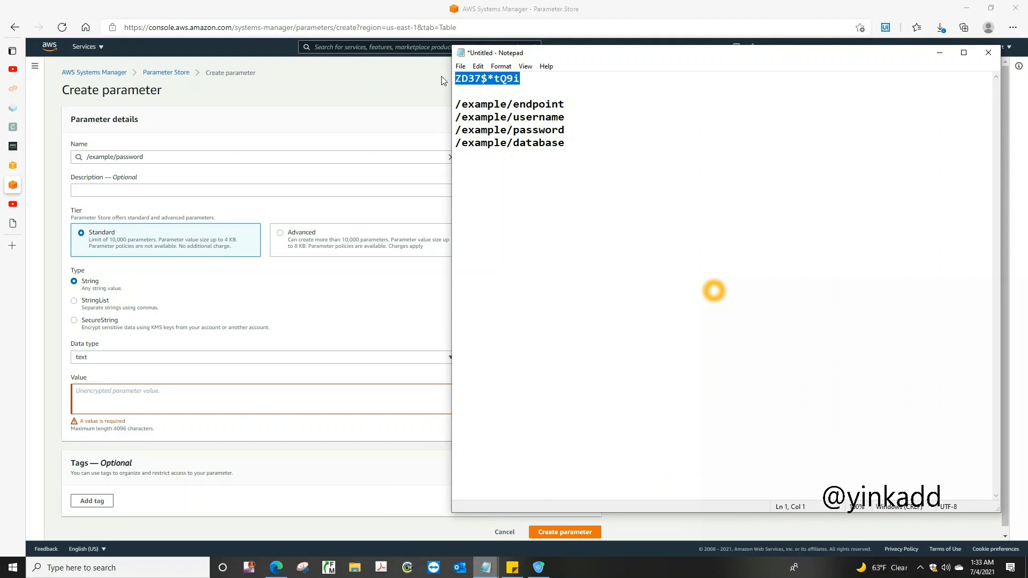
left_click(190, 387)
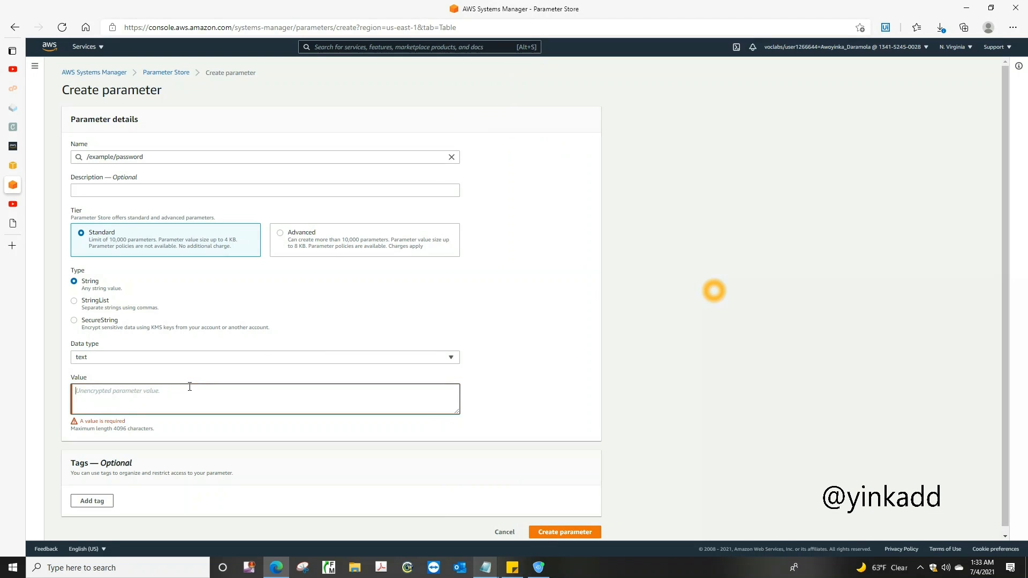
key("ctrl+v")
left_click(557, 534)
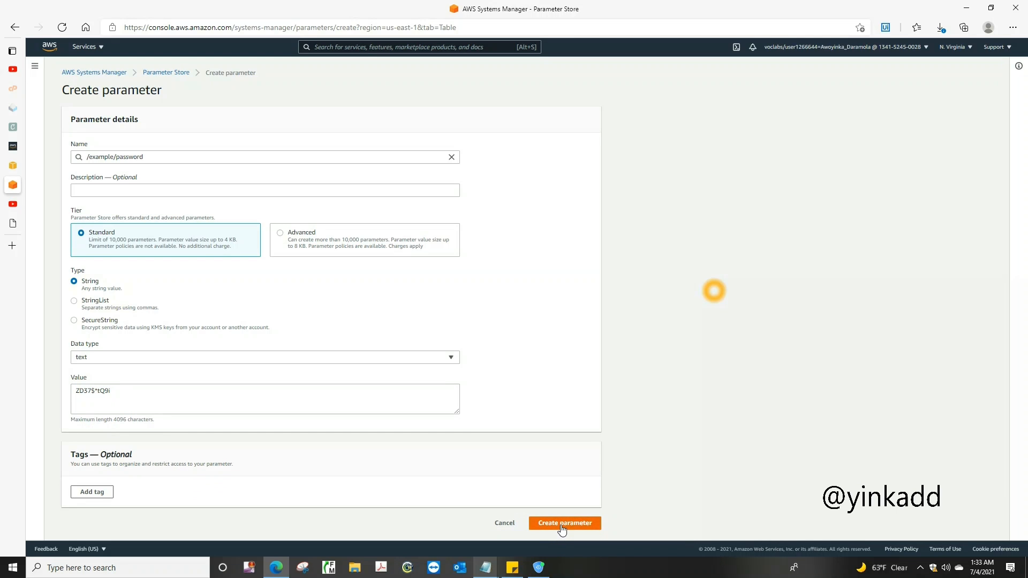
left_click(561, 528)
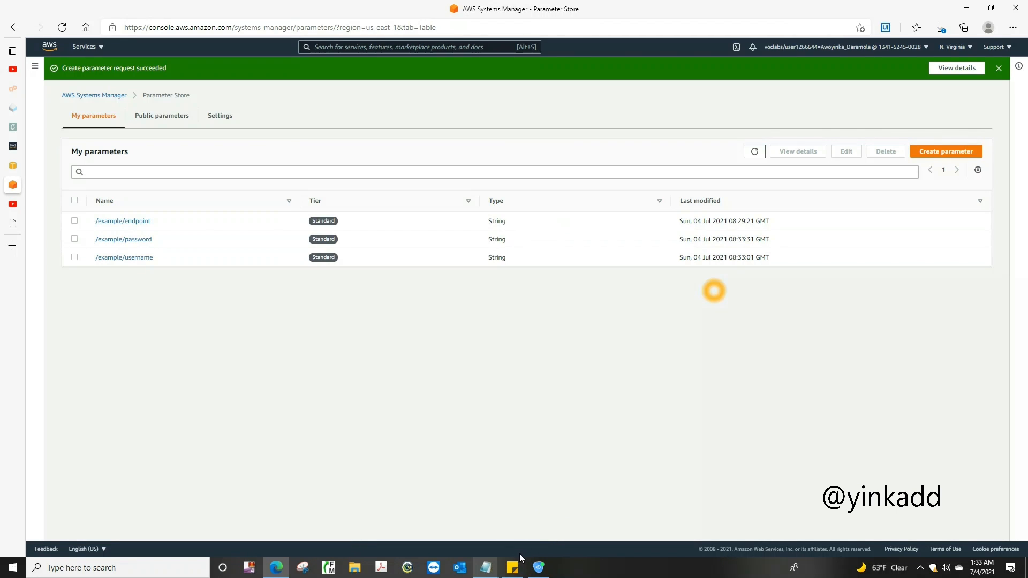
Start another parameter and copy /example/database from the untitled Notepad document into its name
left_click(941, 153)
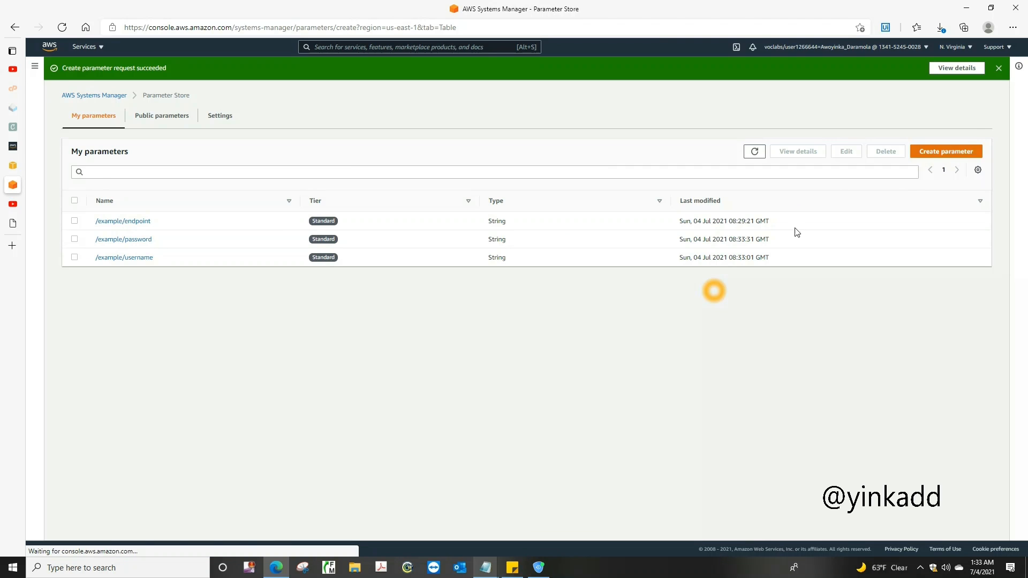
mouse_move(493, 564)
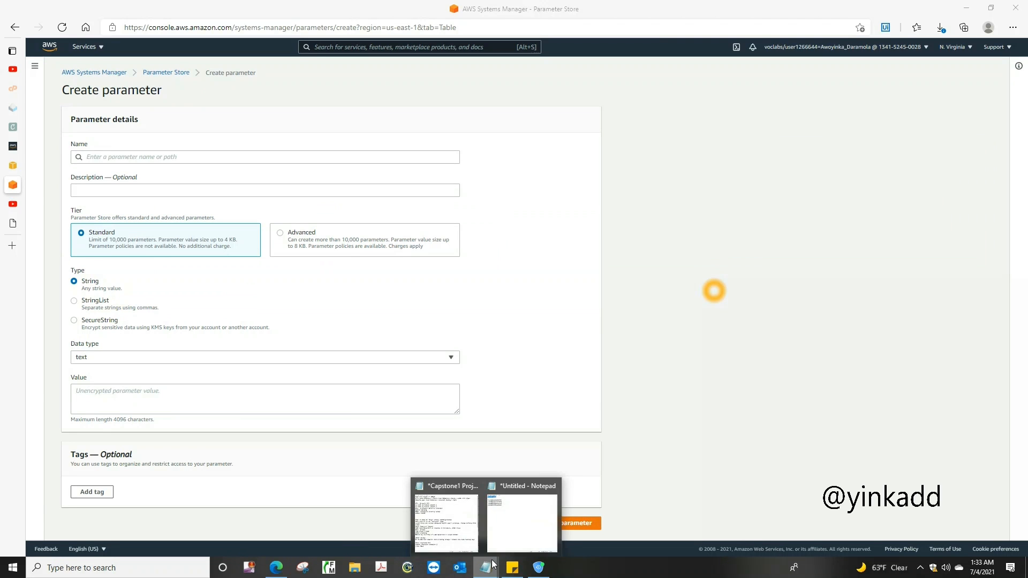
left_click(526, 517)
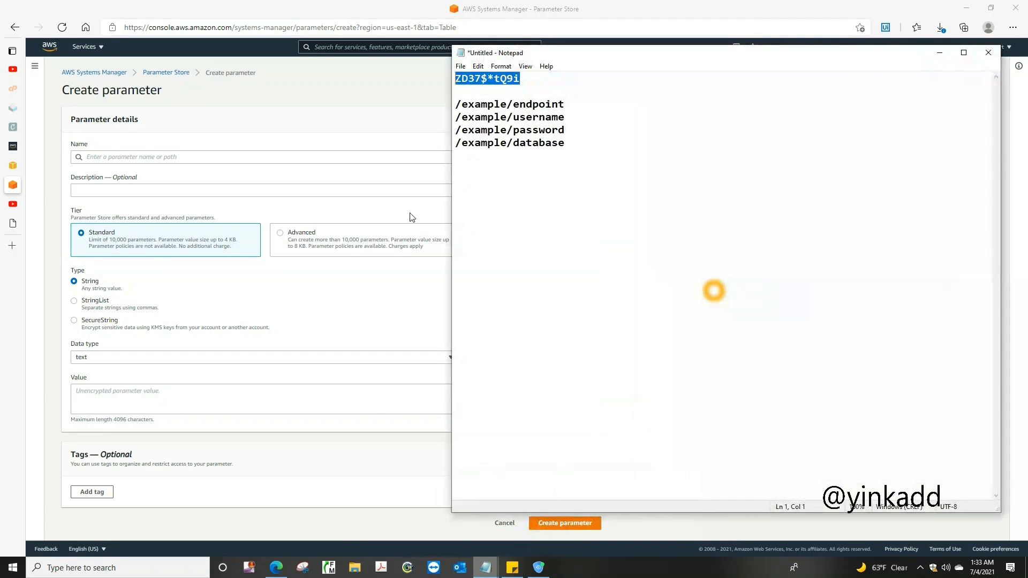
double_click(568, 143)
key("ctrl+c")
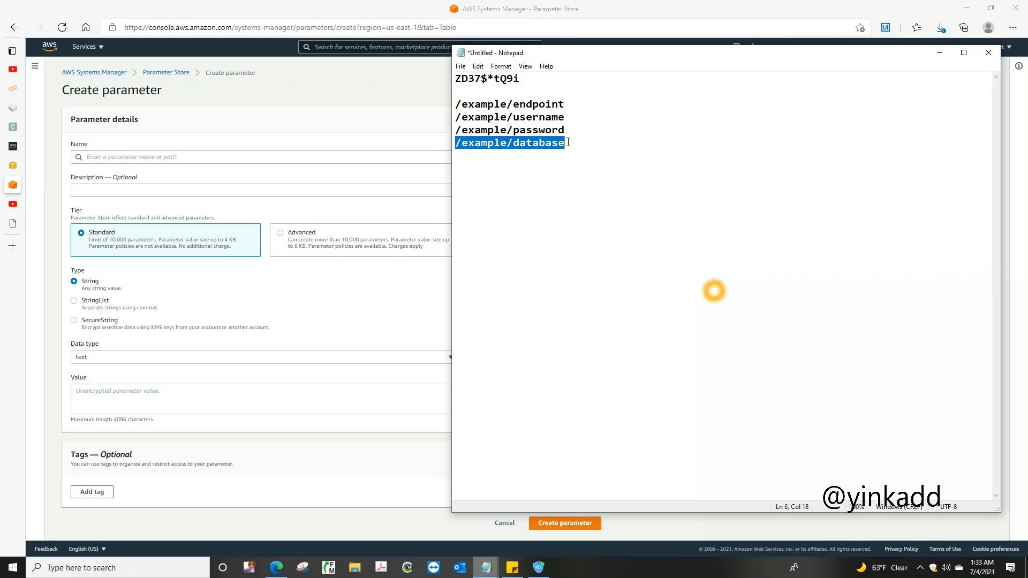
left_click(175, 160)
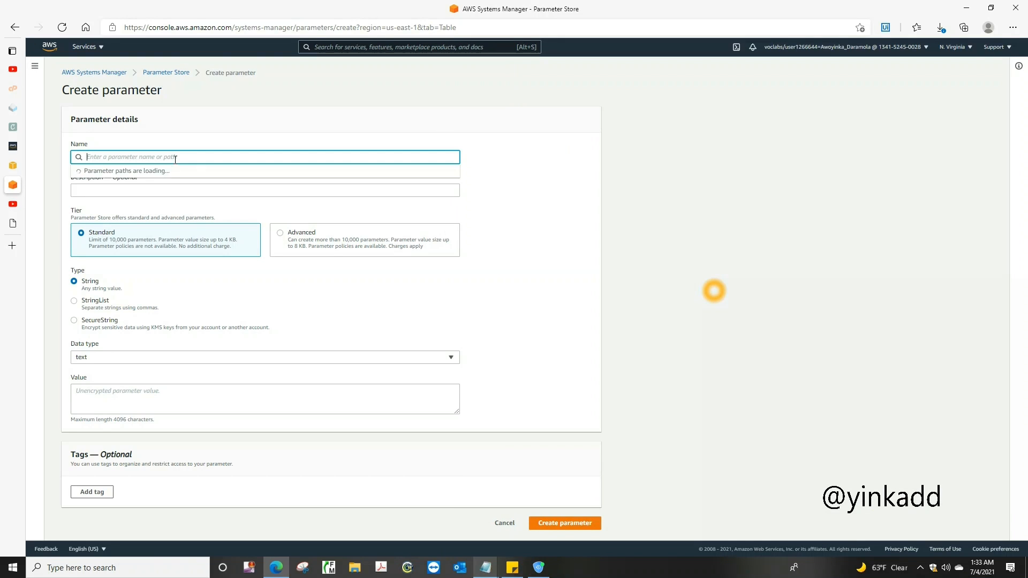
key("ctrl+v")
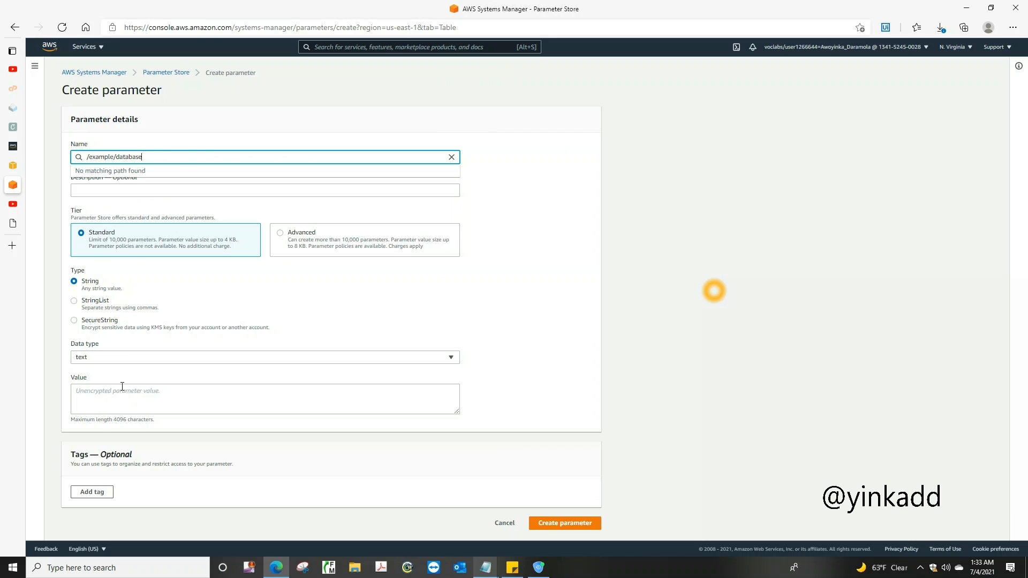
Enter exampledb as the value of the /example/database parameter, checking it against the example database's details in RDS
left_click(120, 393)
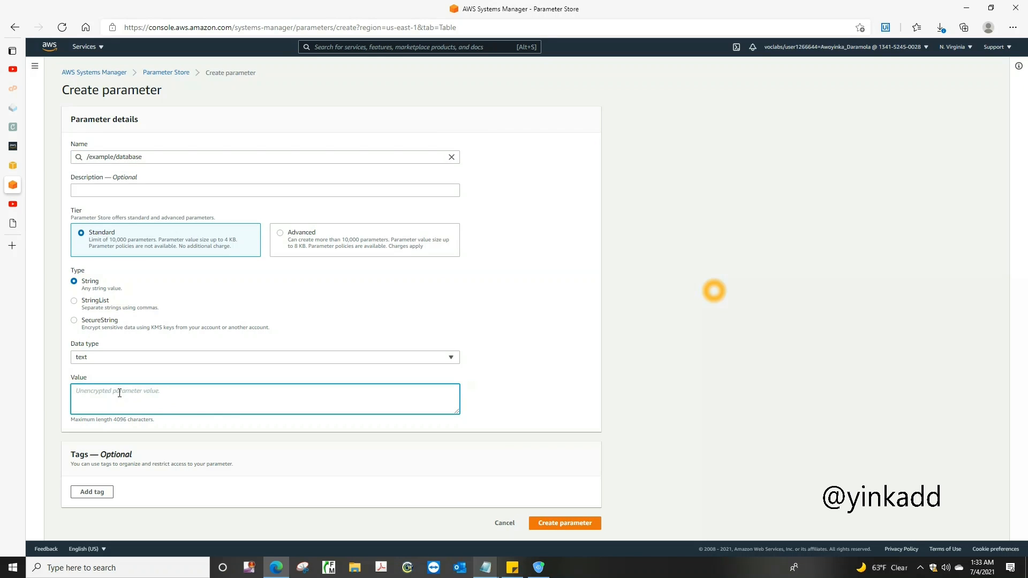
type("exampledb")
left_click(13, 167)
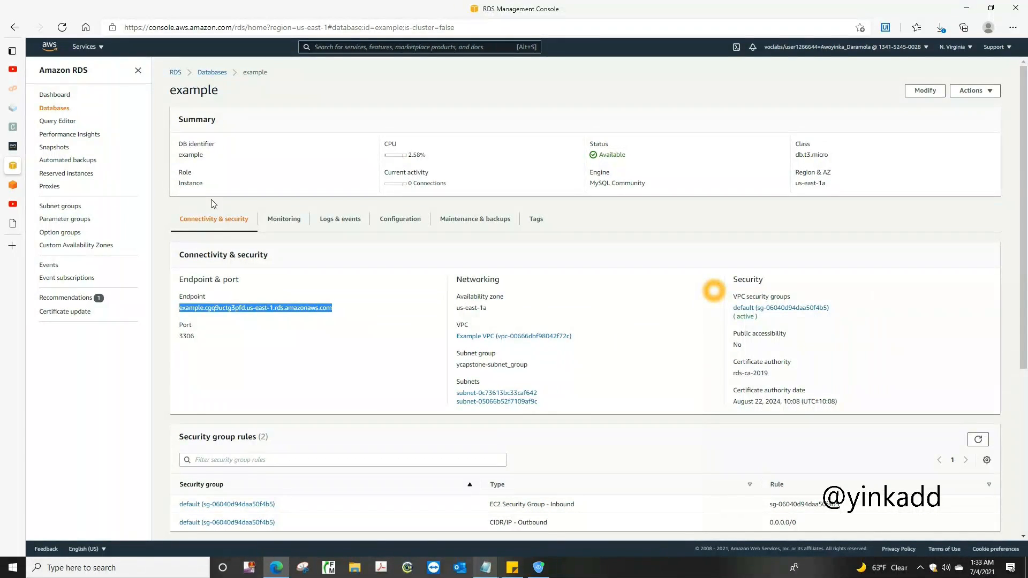
mouse_move(20, 213)
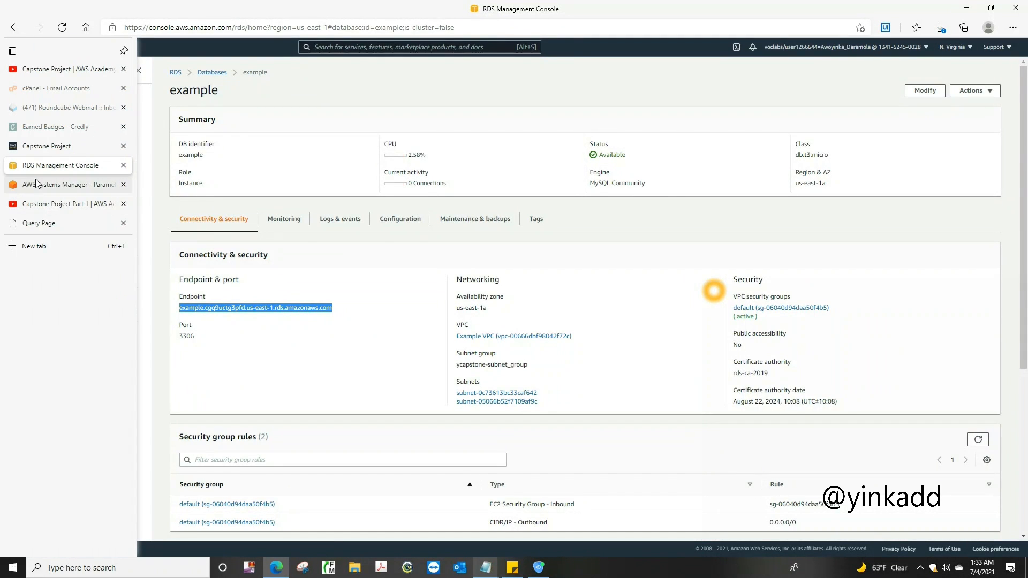
left_click(40, 184)
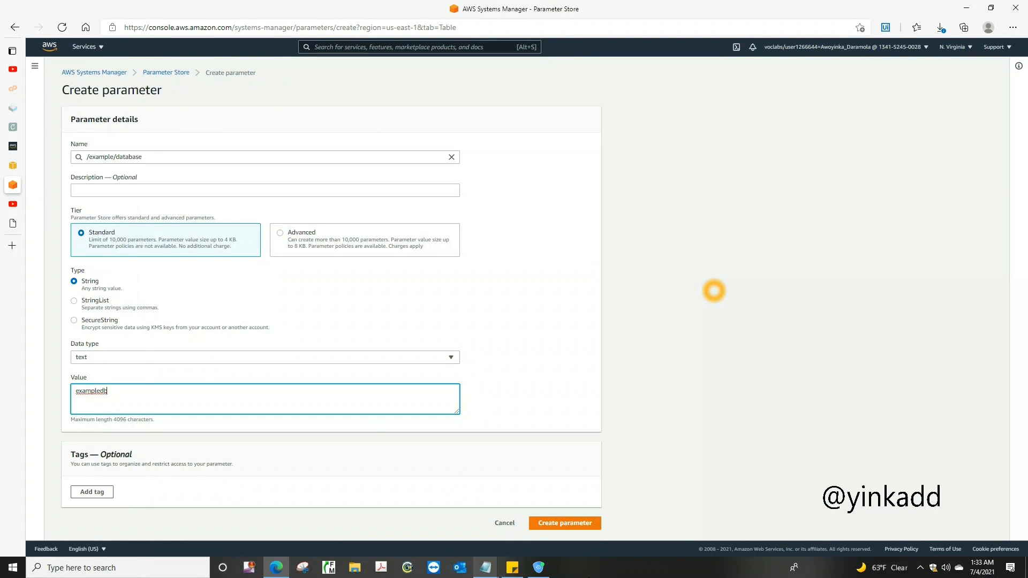
Create the /example/database parameter with the details entered
left_click(568, 527)
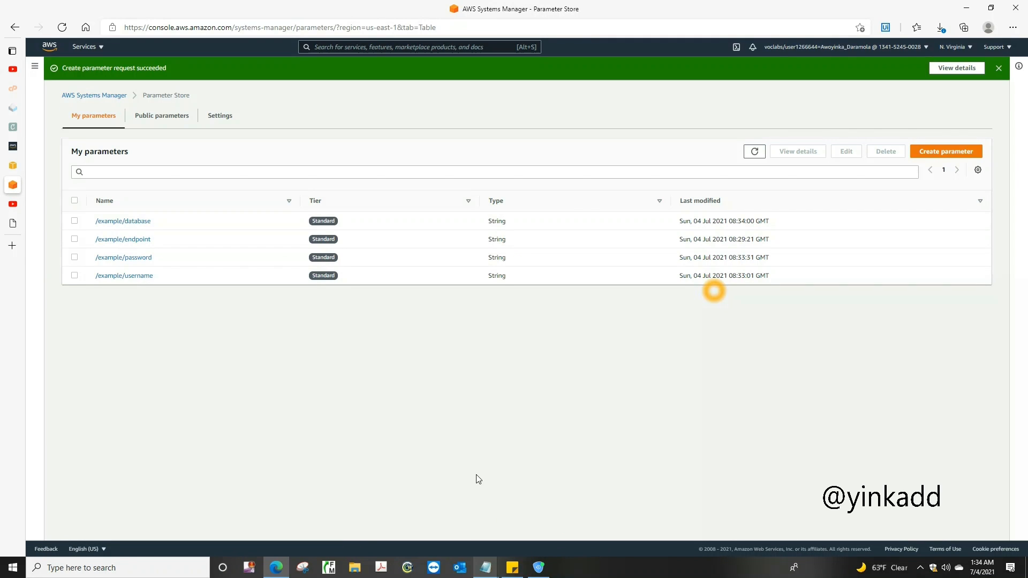
mouse_move(486, 569)
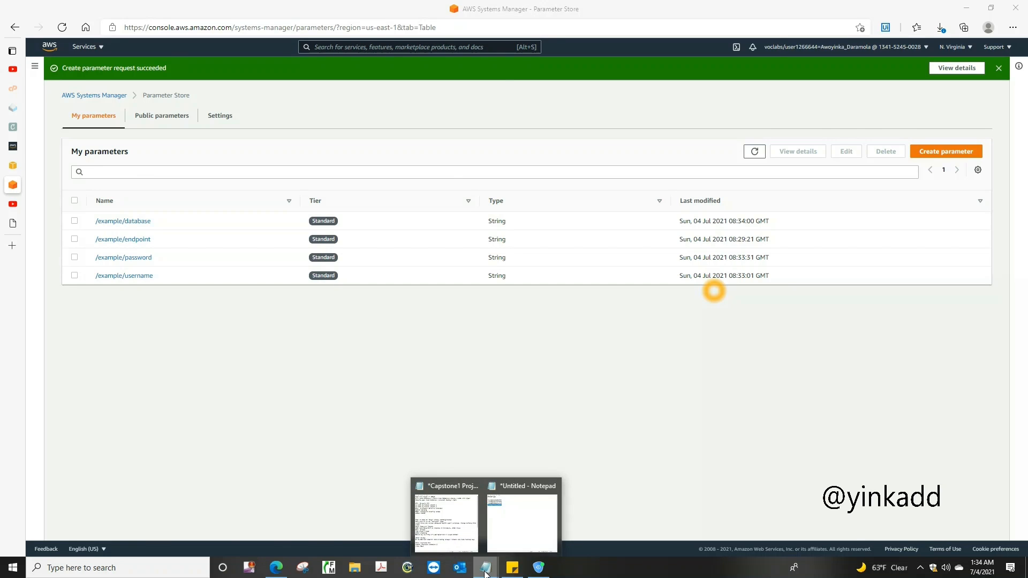
mouse_move(520, 542)
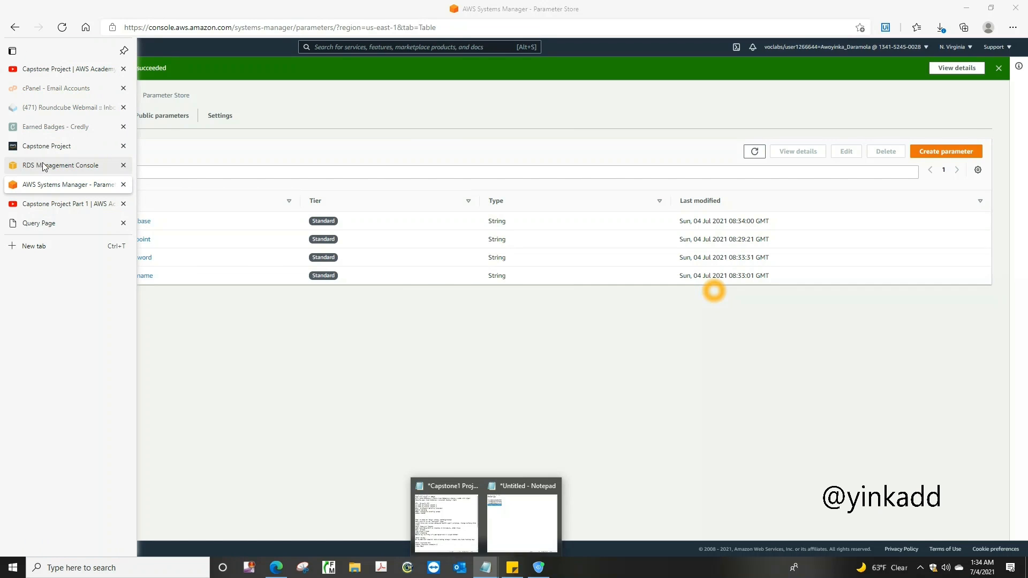
Switch to the RDS console, open the list of databases and refresh it to check the example instance
left_click(42, 166)
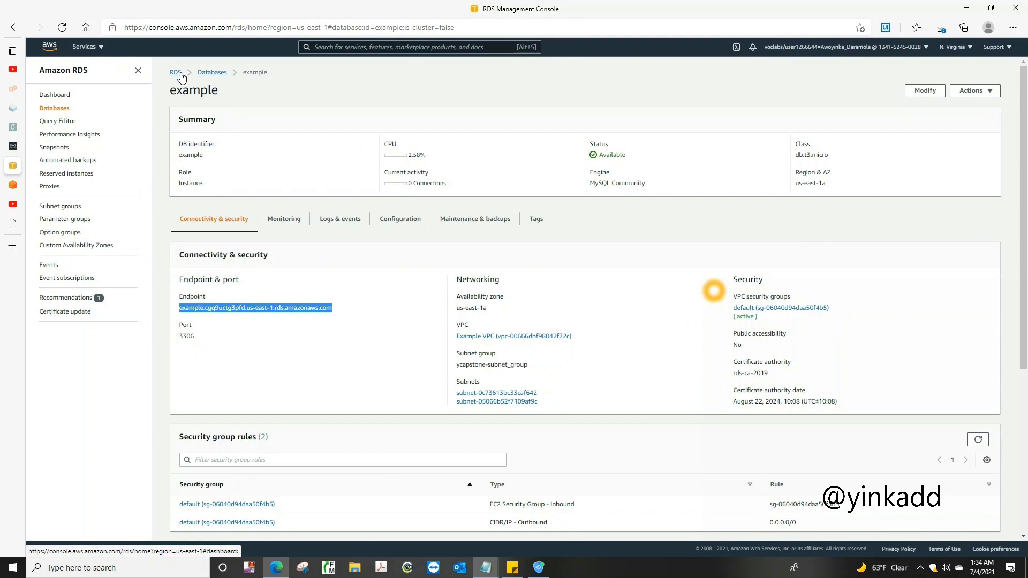
left_click(177, 74)
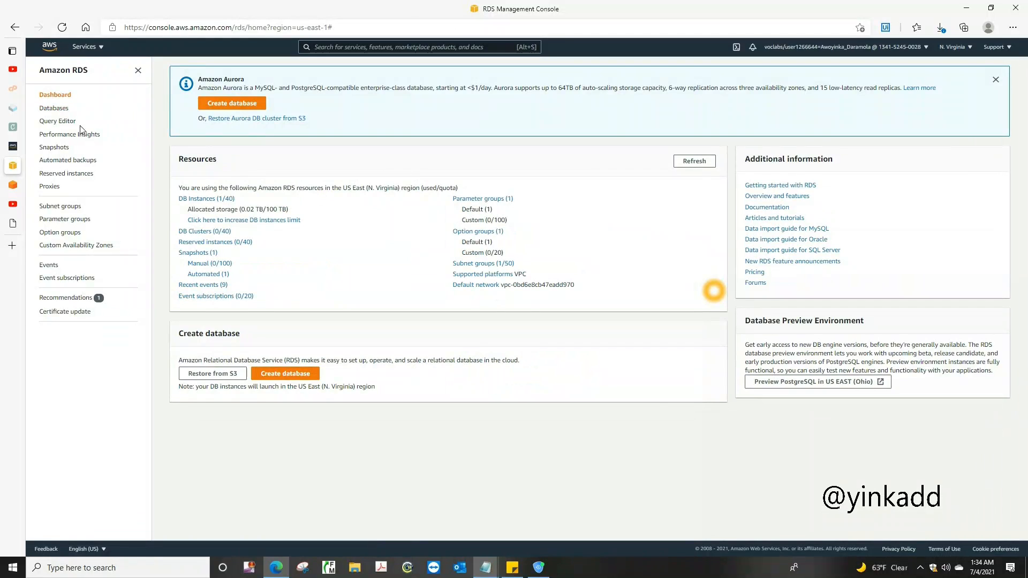
left_click(53, 96)
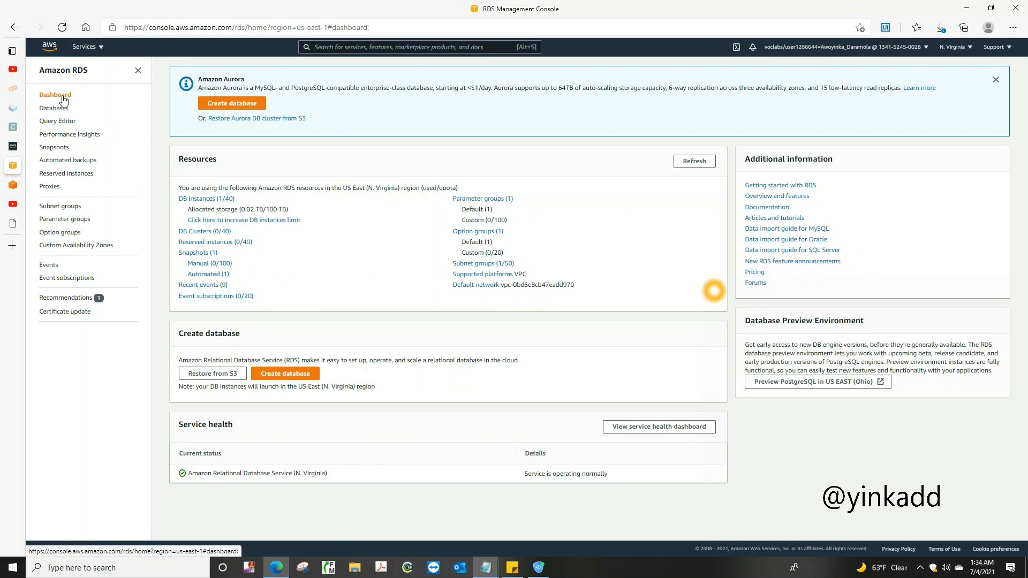
left_click(58, 113)
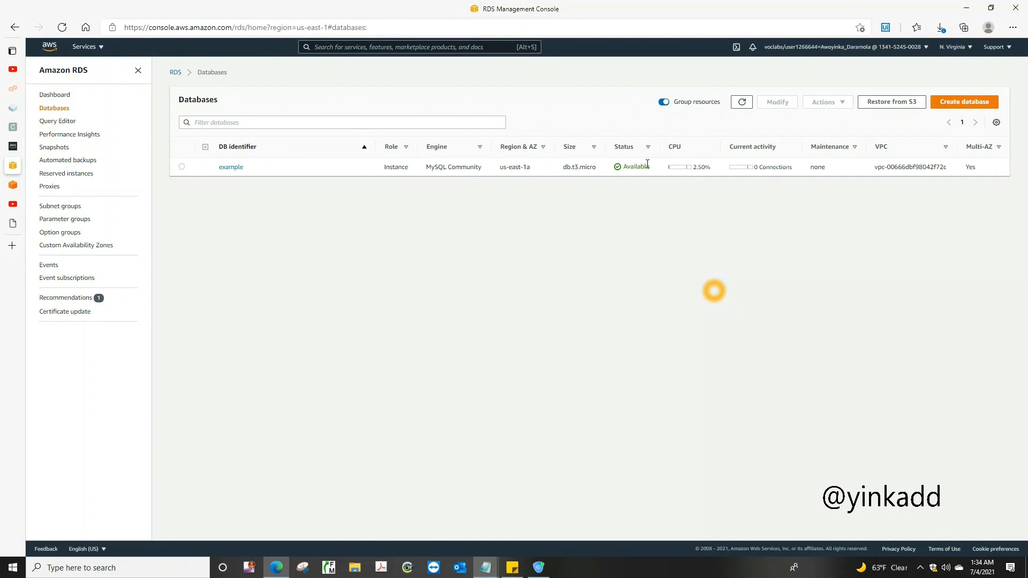
left_click(742, 104)
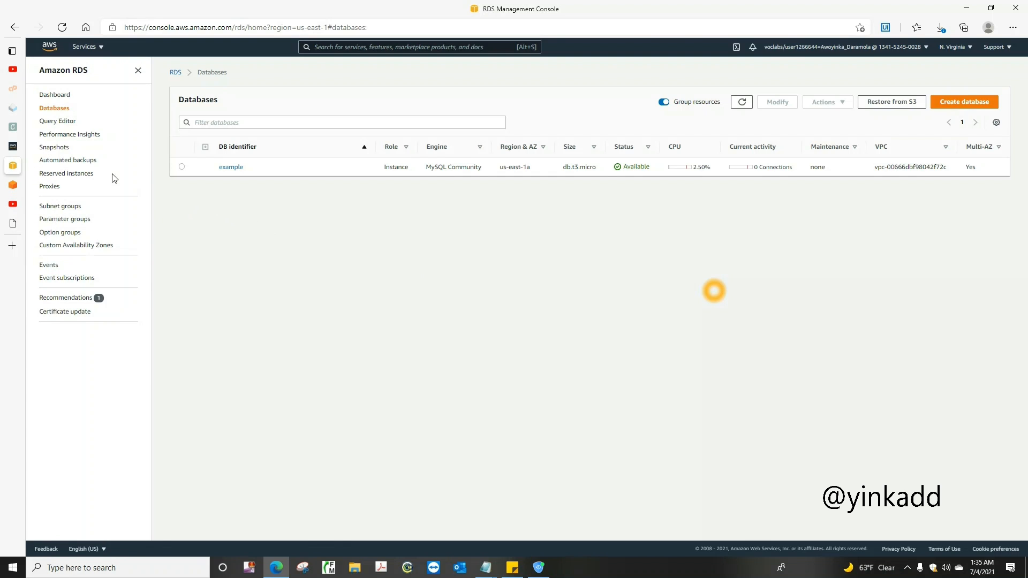
Download the lab's SSH key in PPK format from the Capstone Project's AWS details and choose to save it under a chosen location
left_click(13, 146)
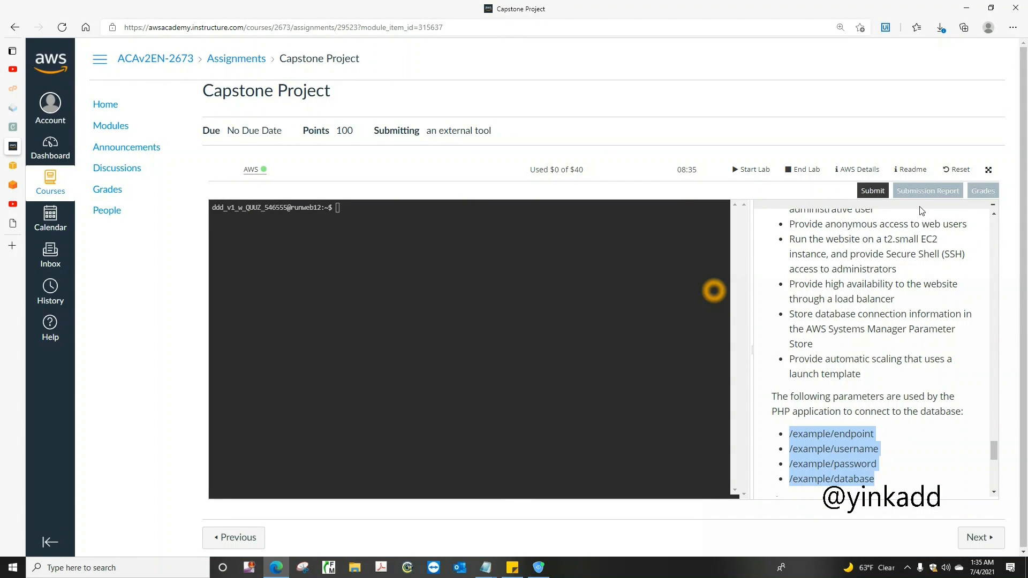
left_click(864, 171)
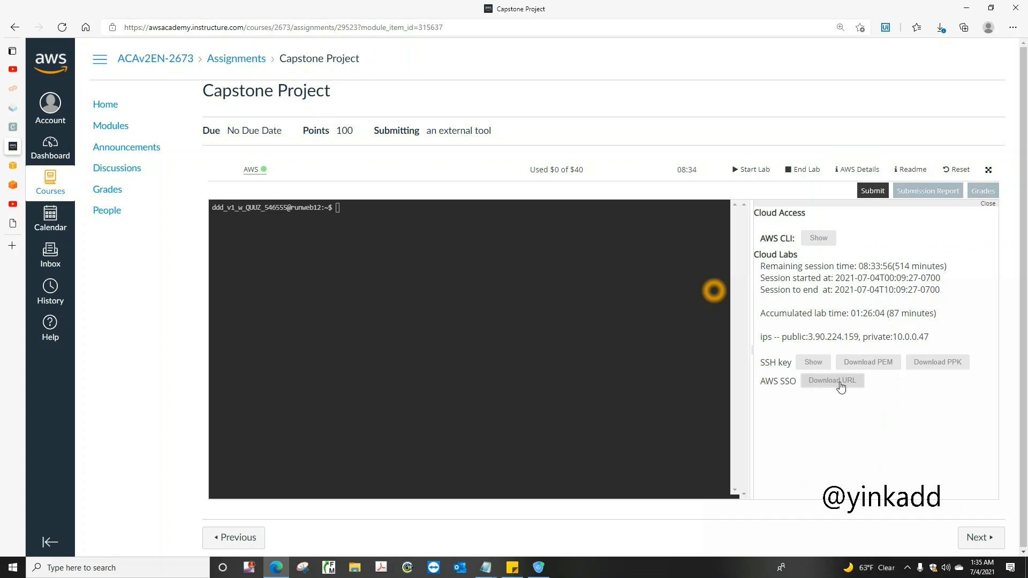
left_click(930, 365)
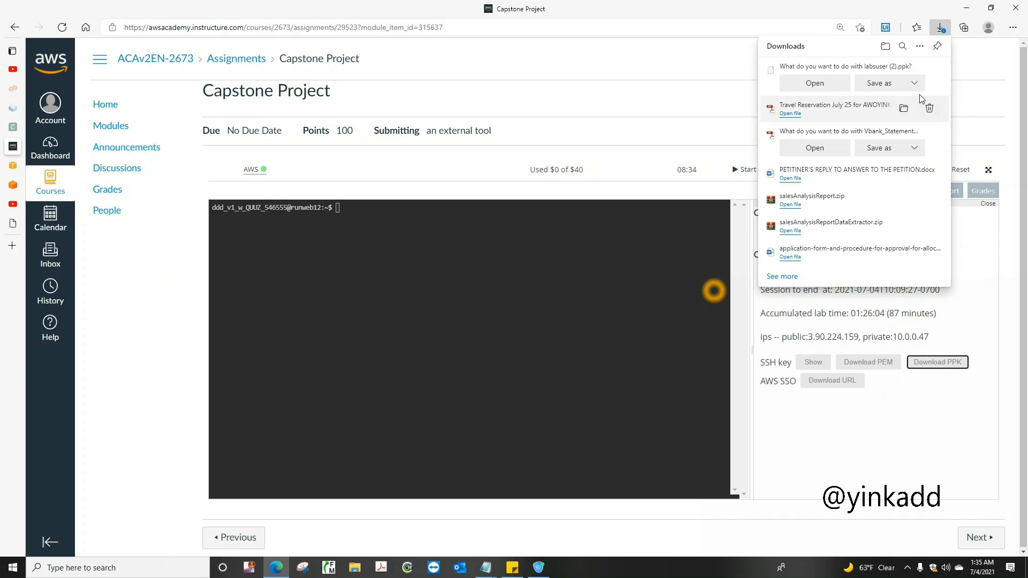
left_click(885, 86)
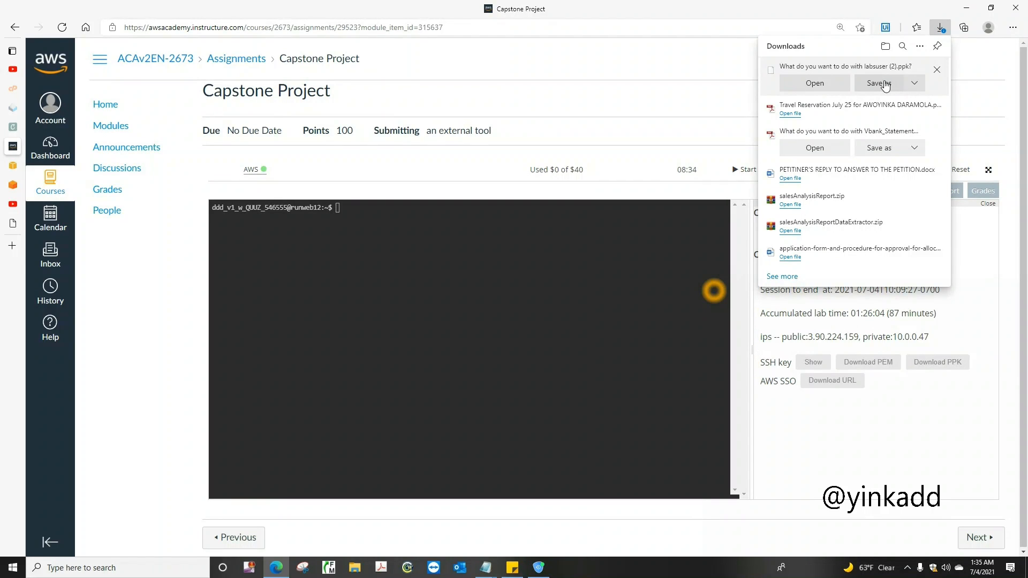